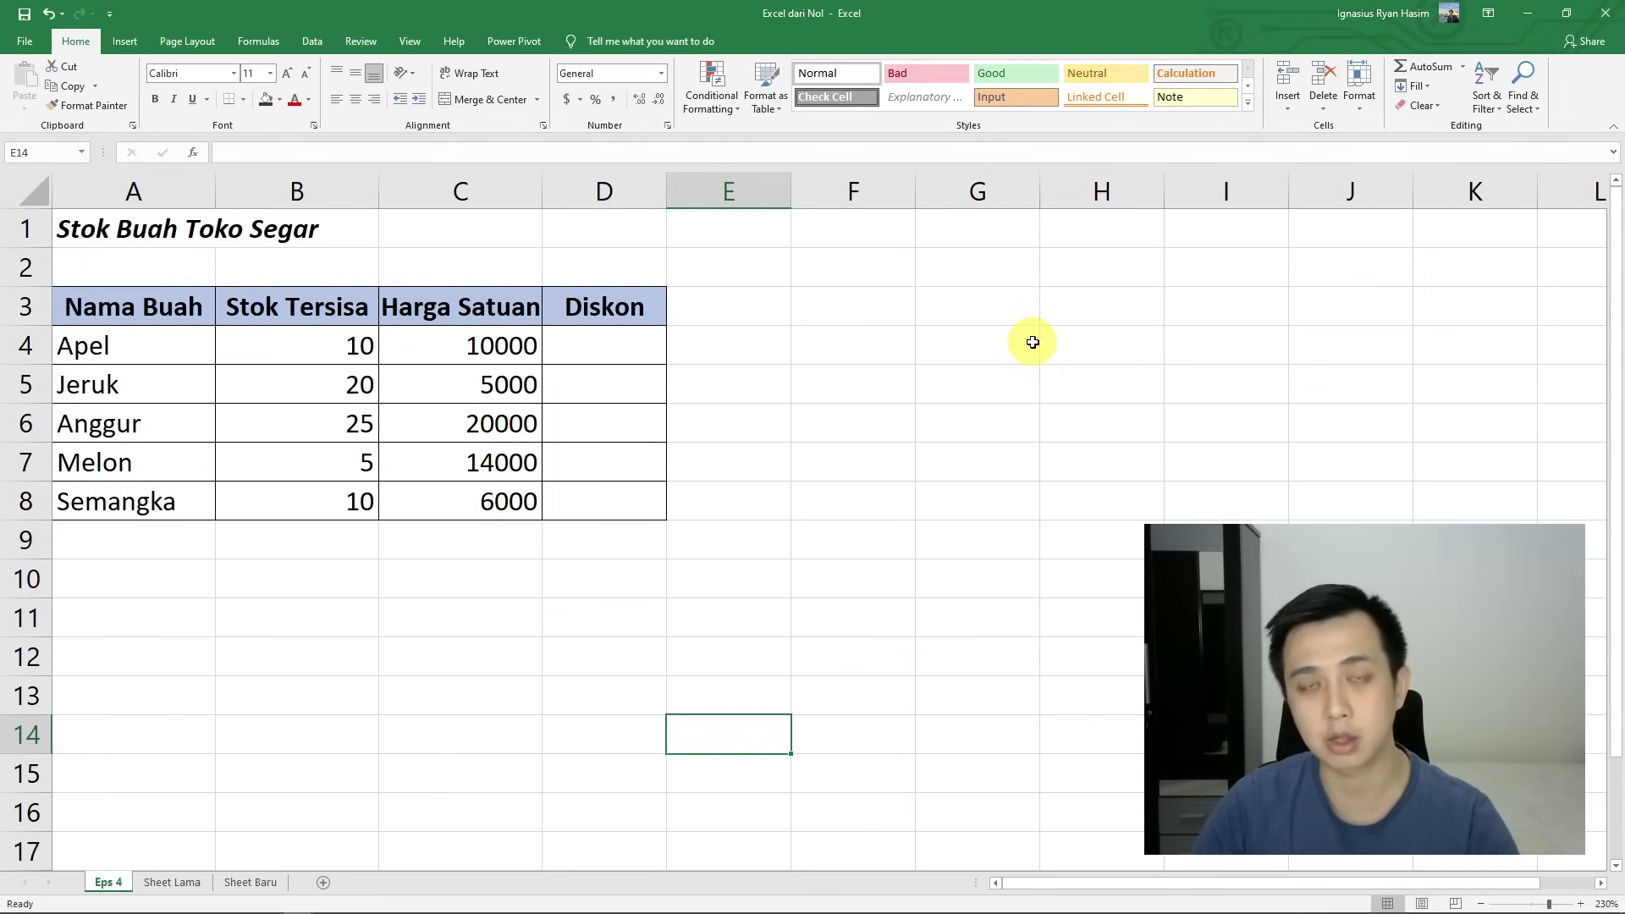
- Enter the label TOTAL in cell A9 below the fruit names
click(821, 542)
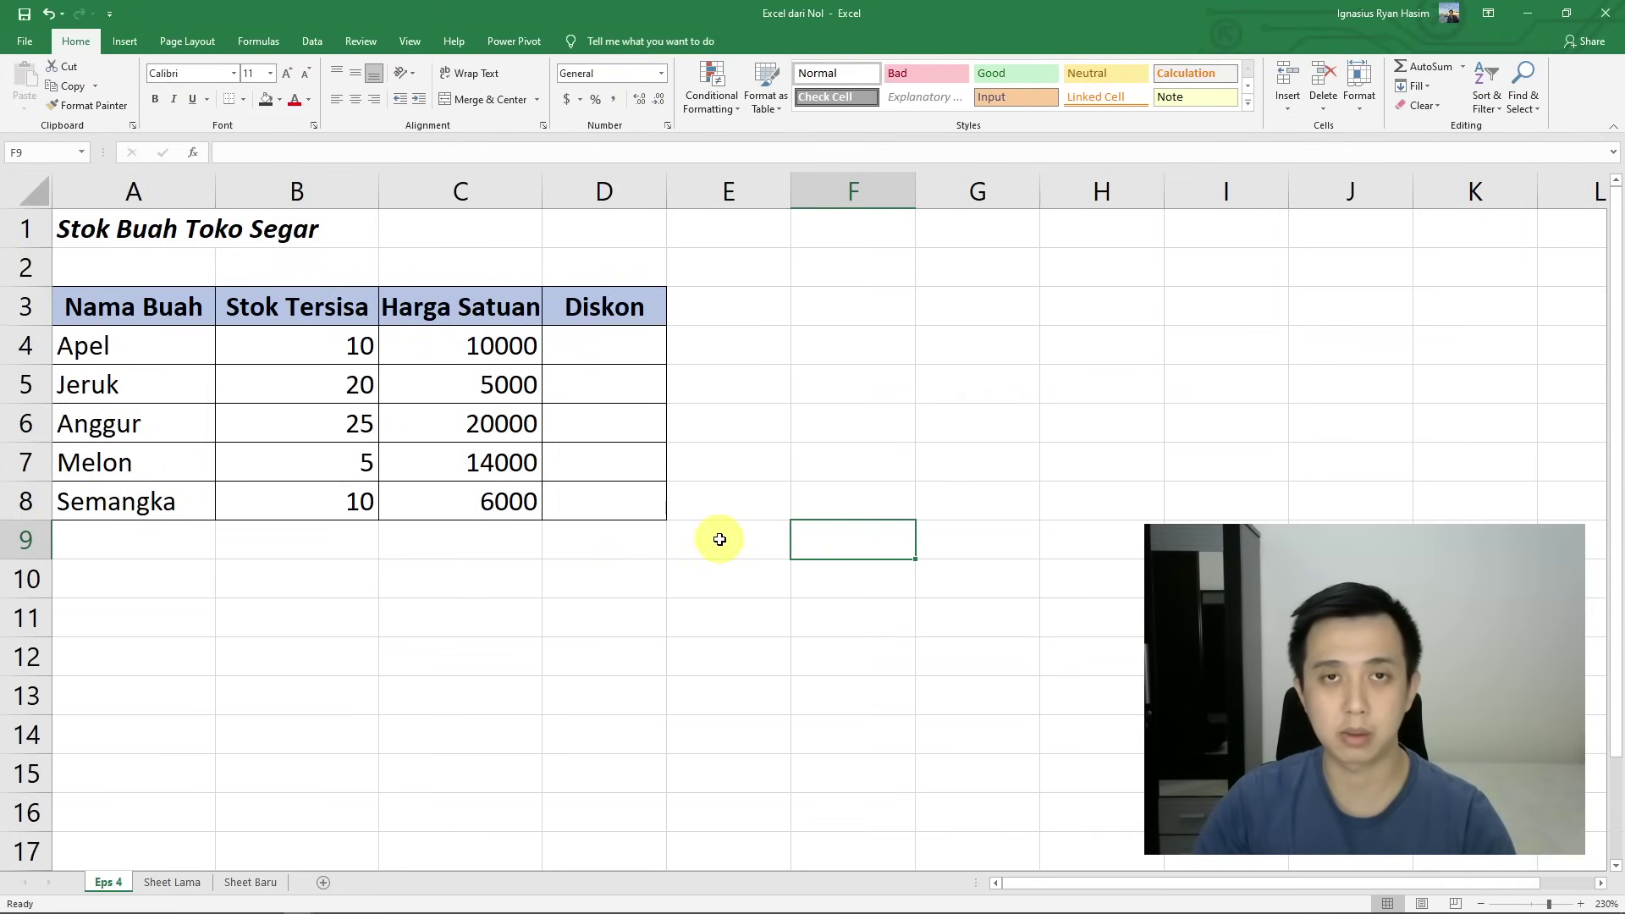
click(192, 540)
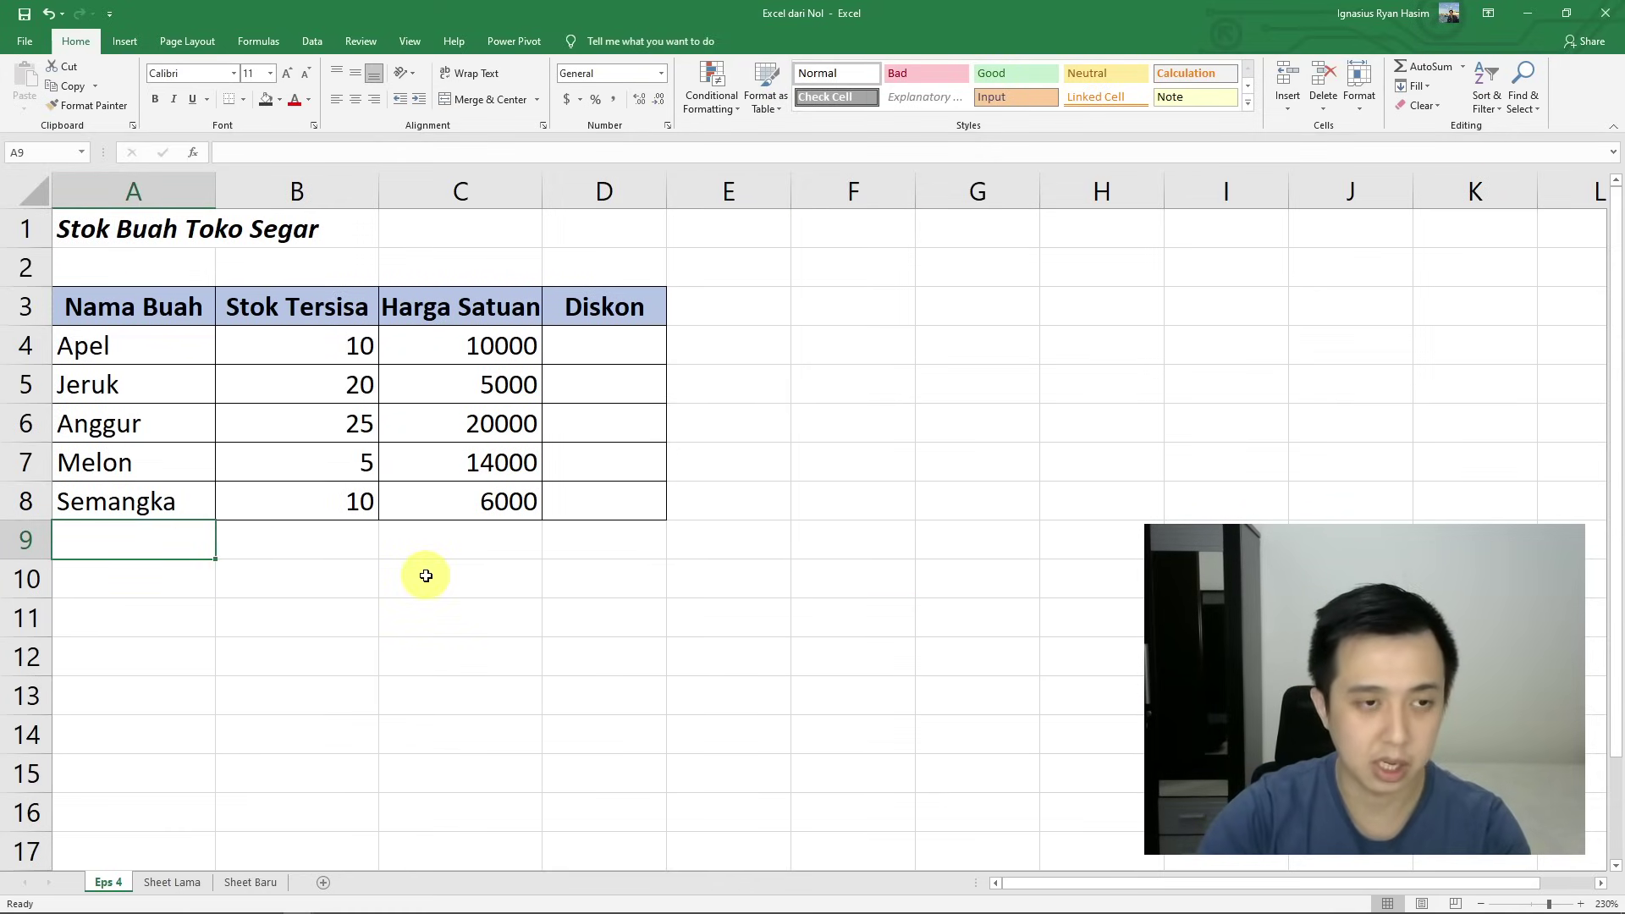
text(T)
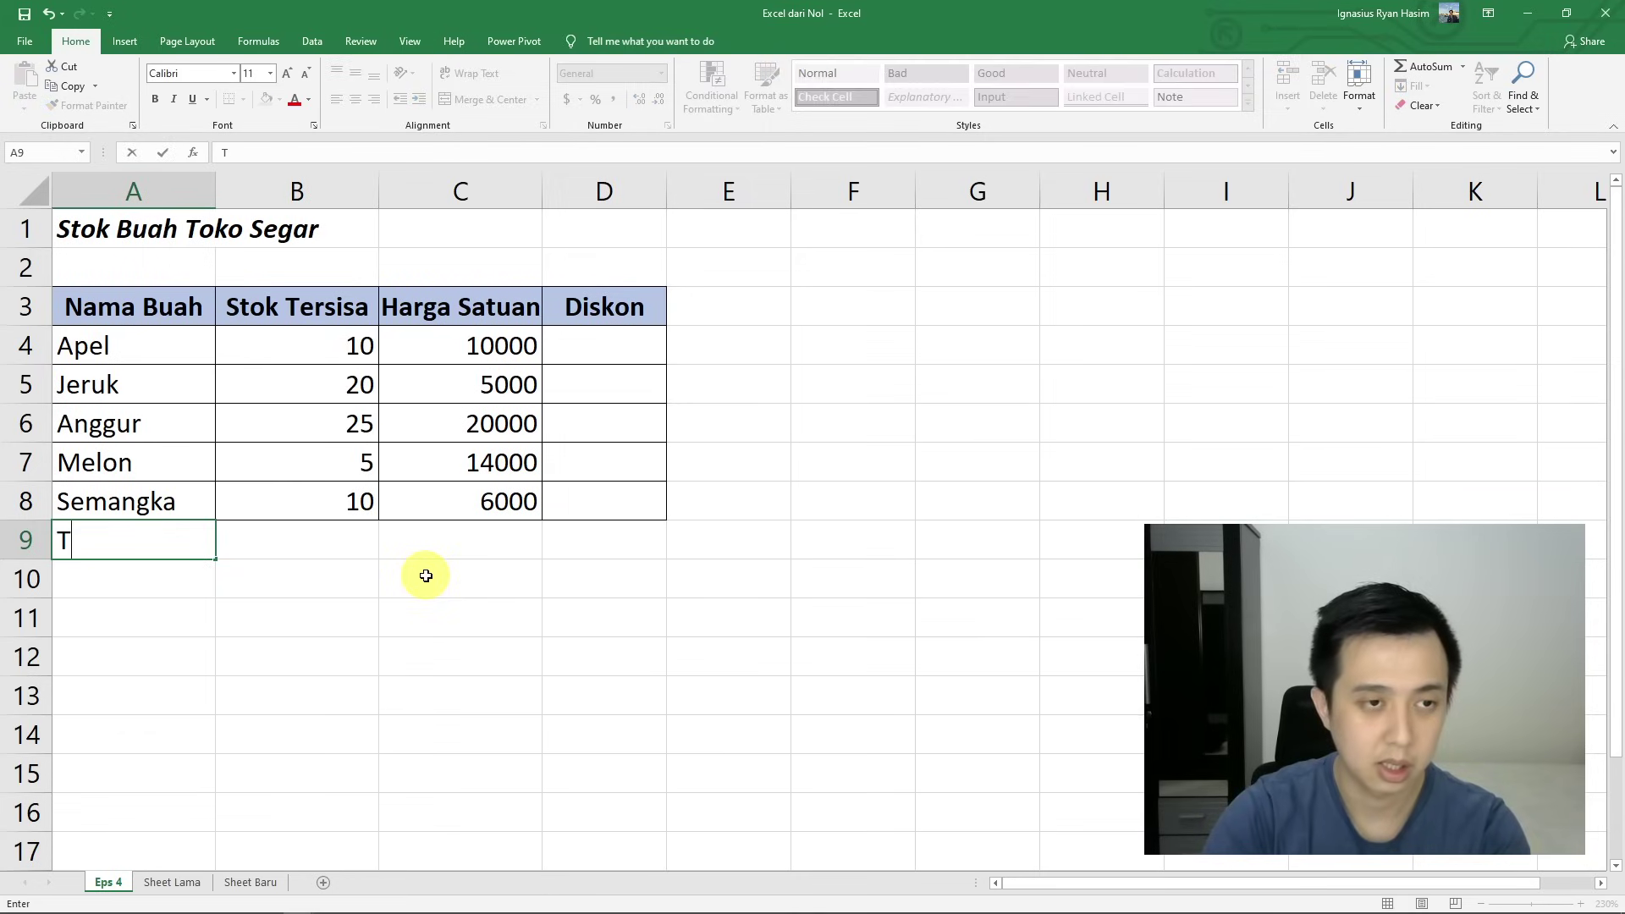
text(OTAL)
key(ctrl+Return)
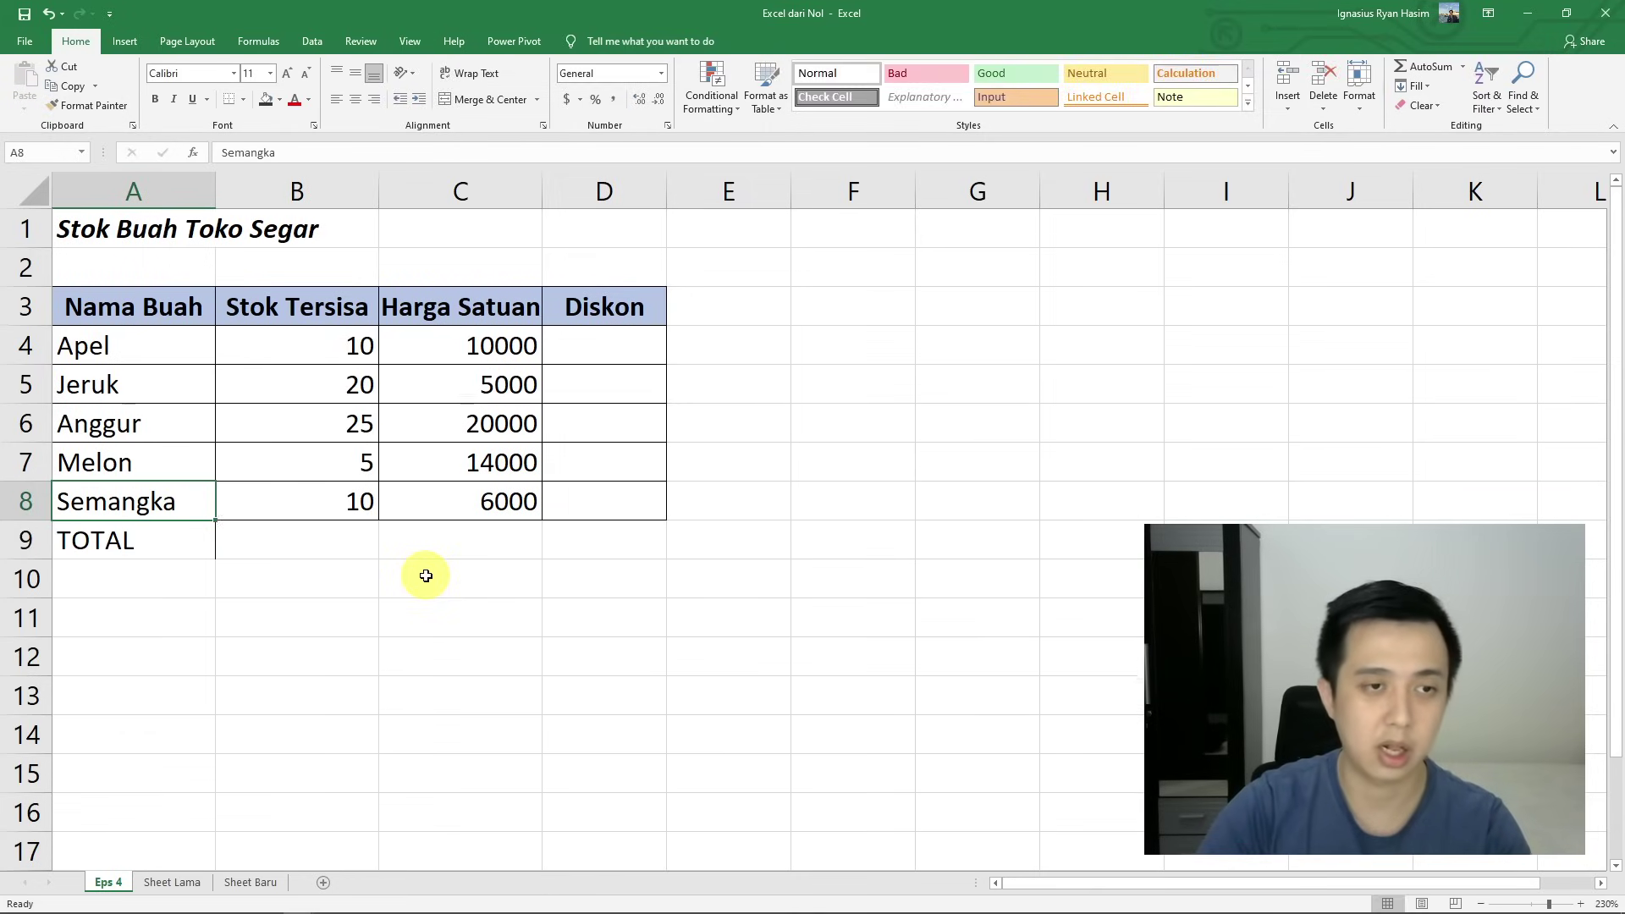
- Merge and centre TOTAL across cells A9:B9
key(Right)
key(Left)
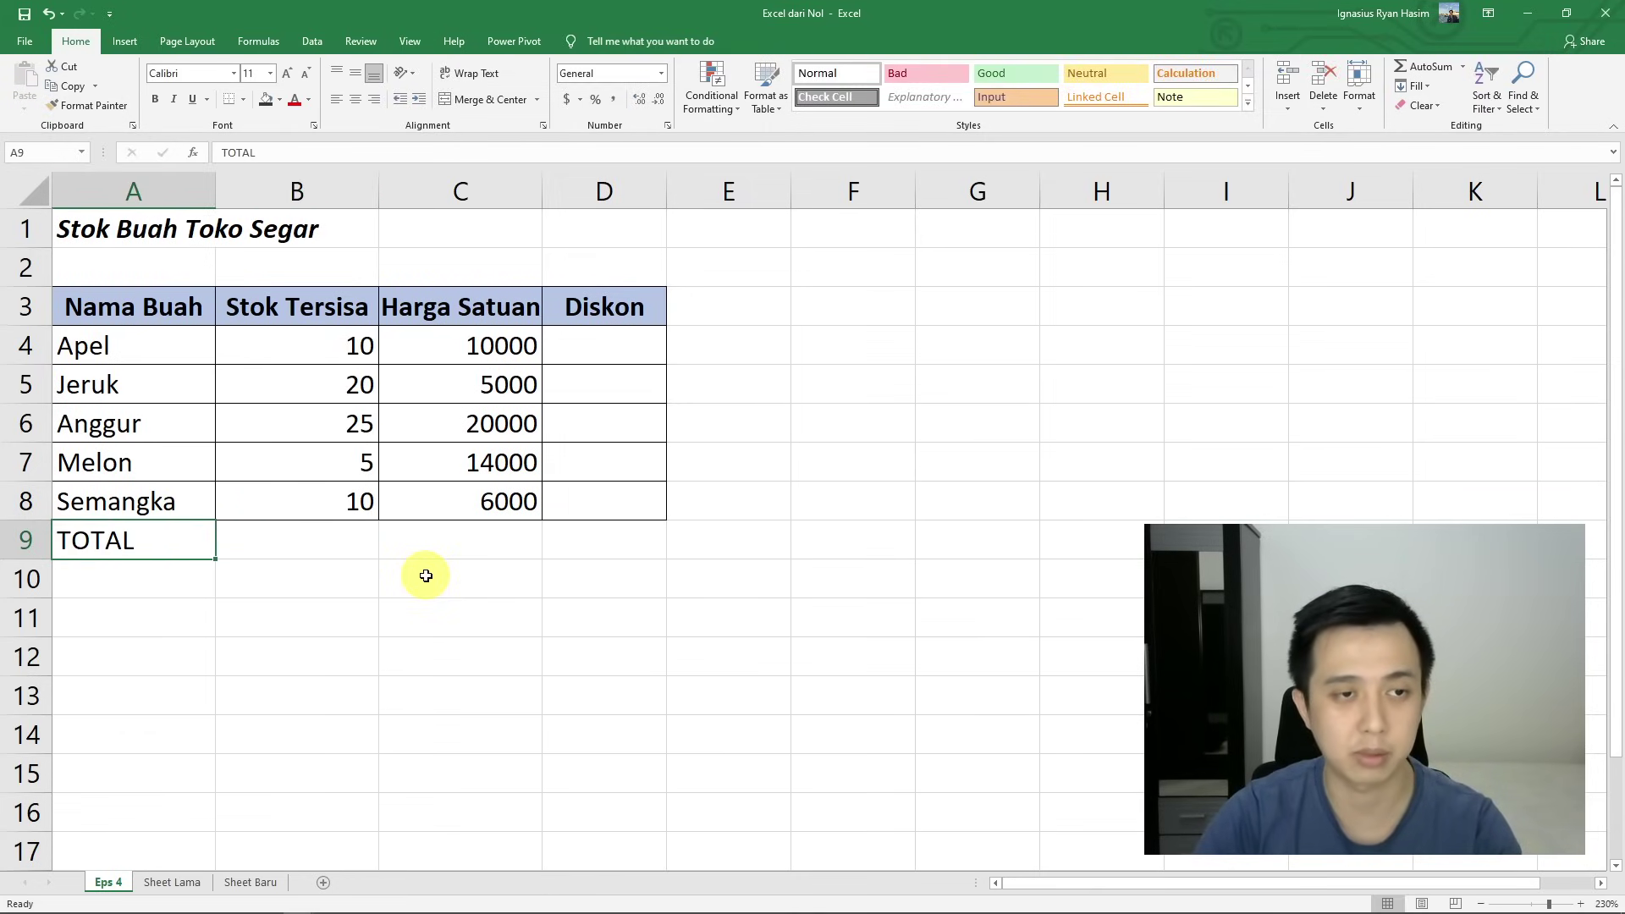
key(shift+Right)
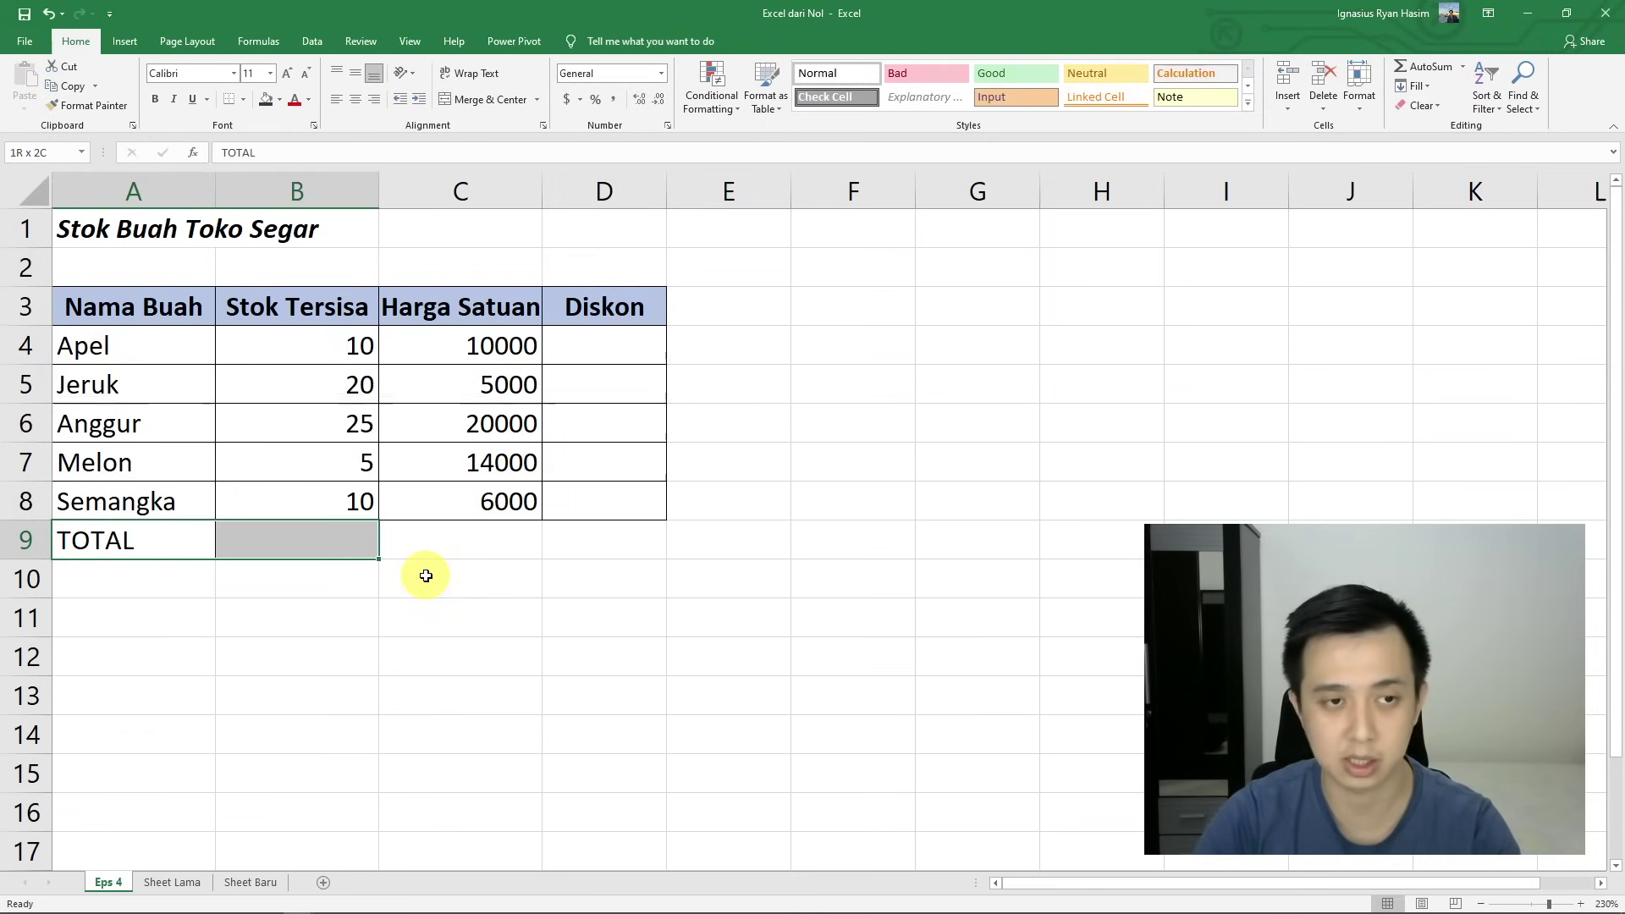
click(492, 100)
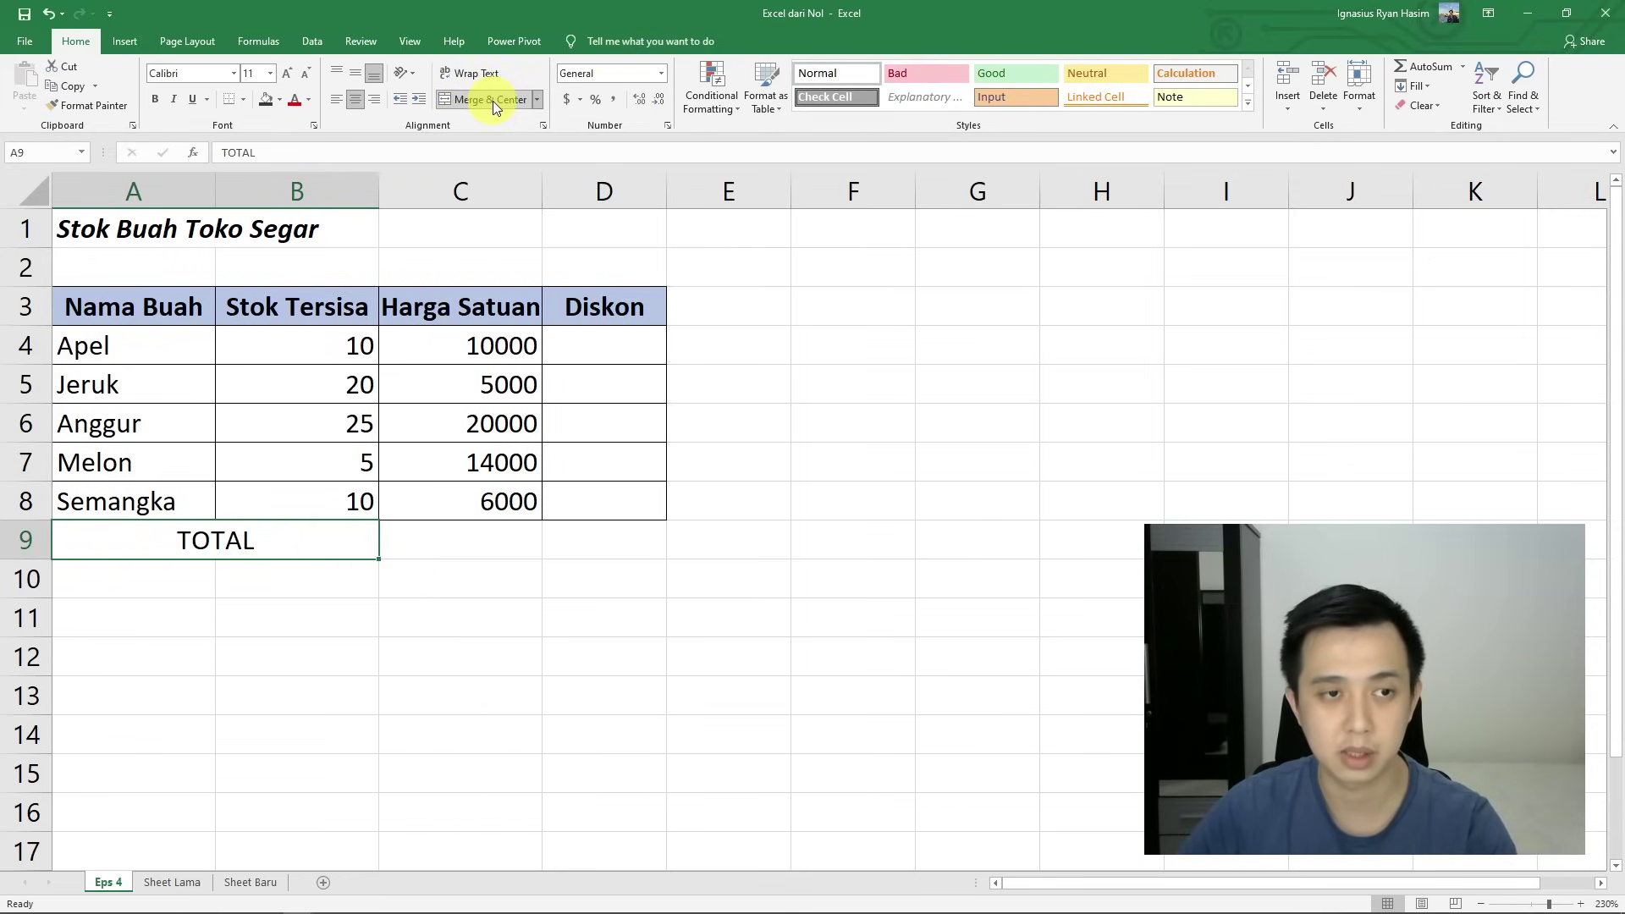
click(454, 664)
click(164, 547)
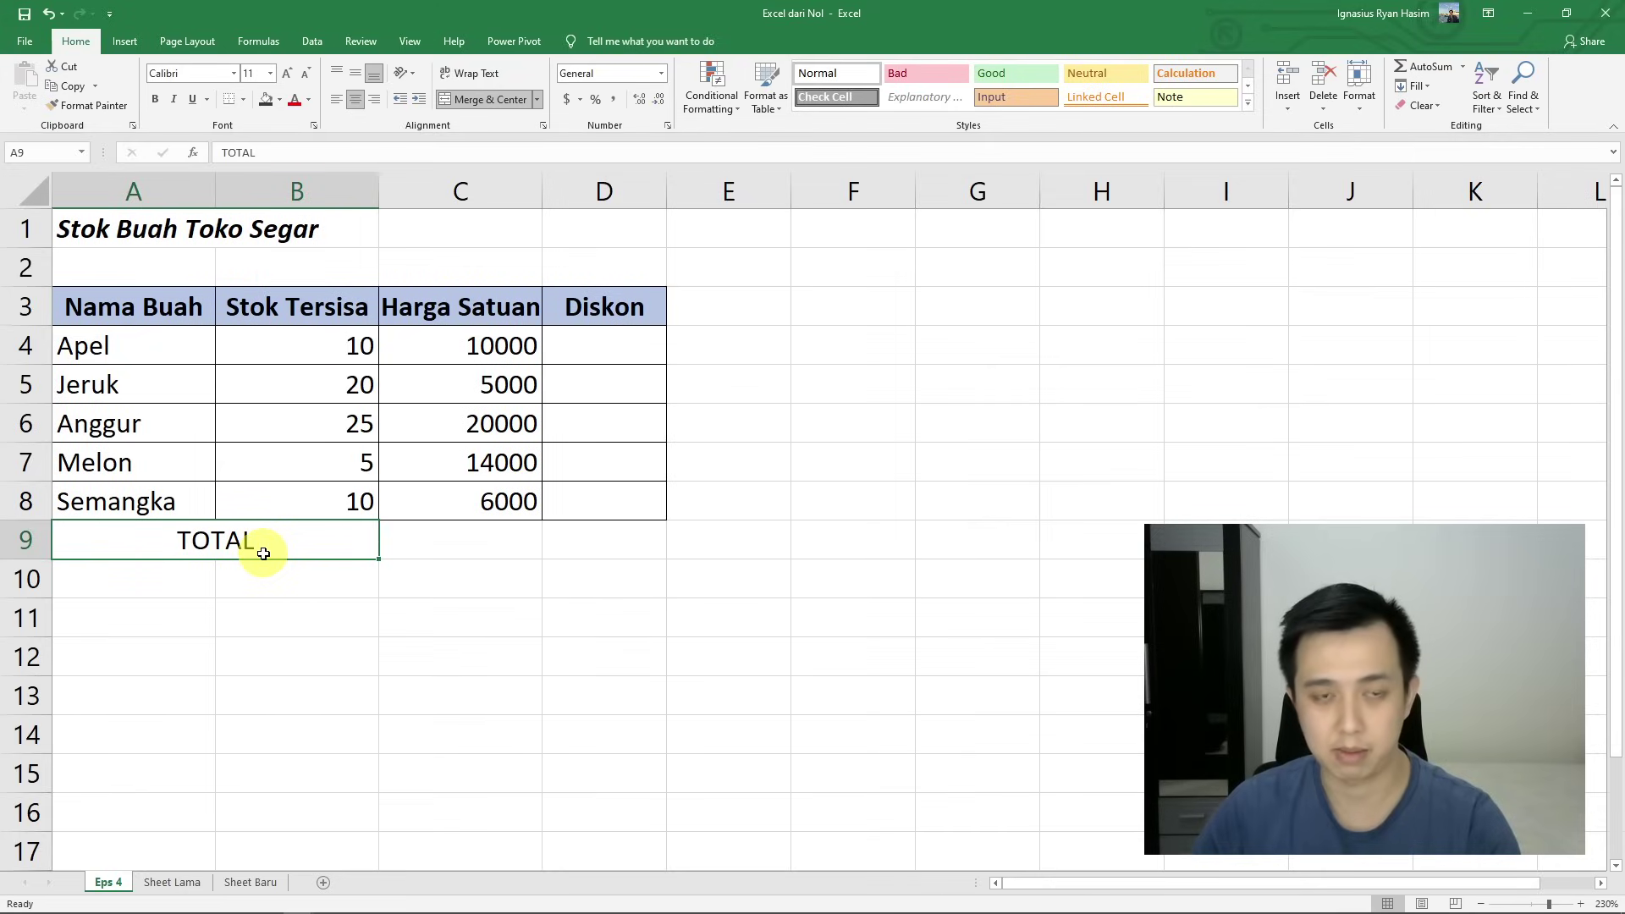
click(497, 546)
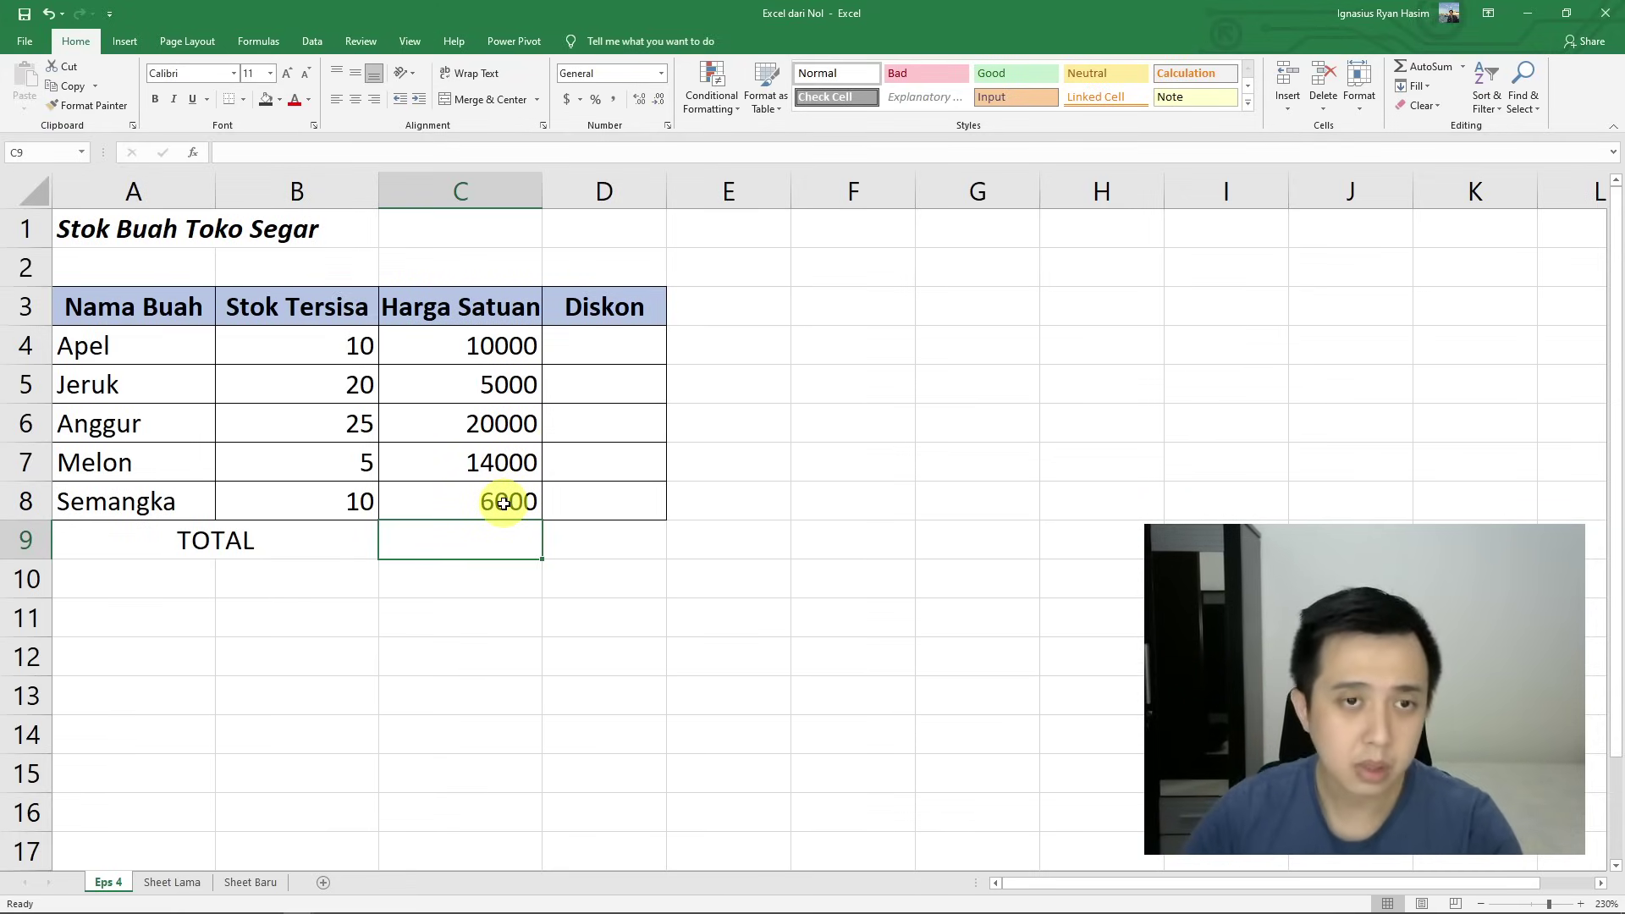
- Apply Comma Style to prices C4:C8 and reduce them to zero decimals, e.g. 10,000
click(596, 419)
drag(499, 347, 508, 501)
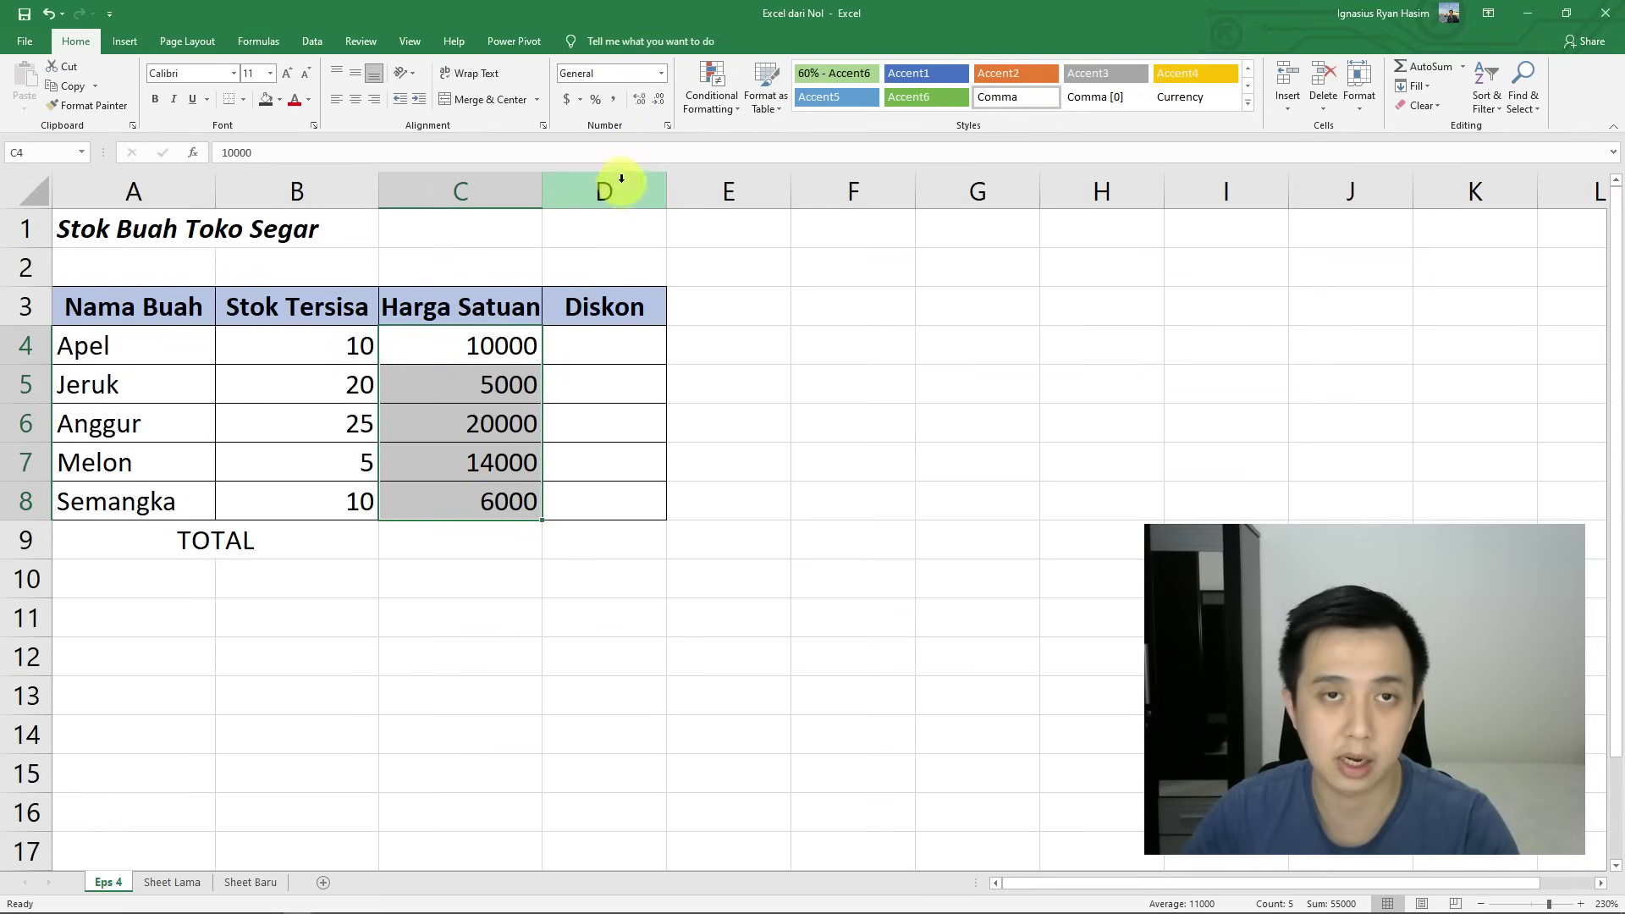
click(616, 100)
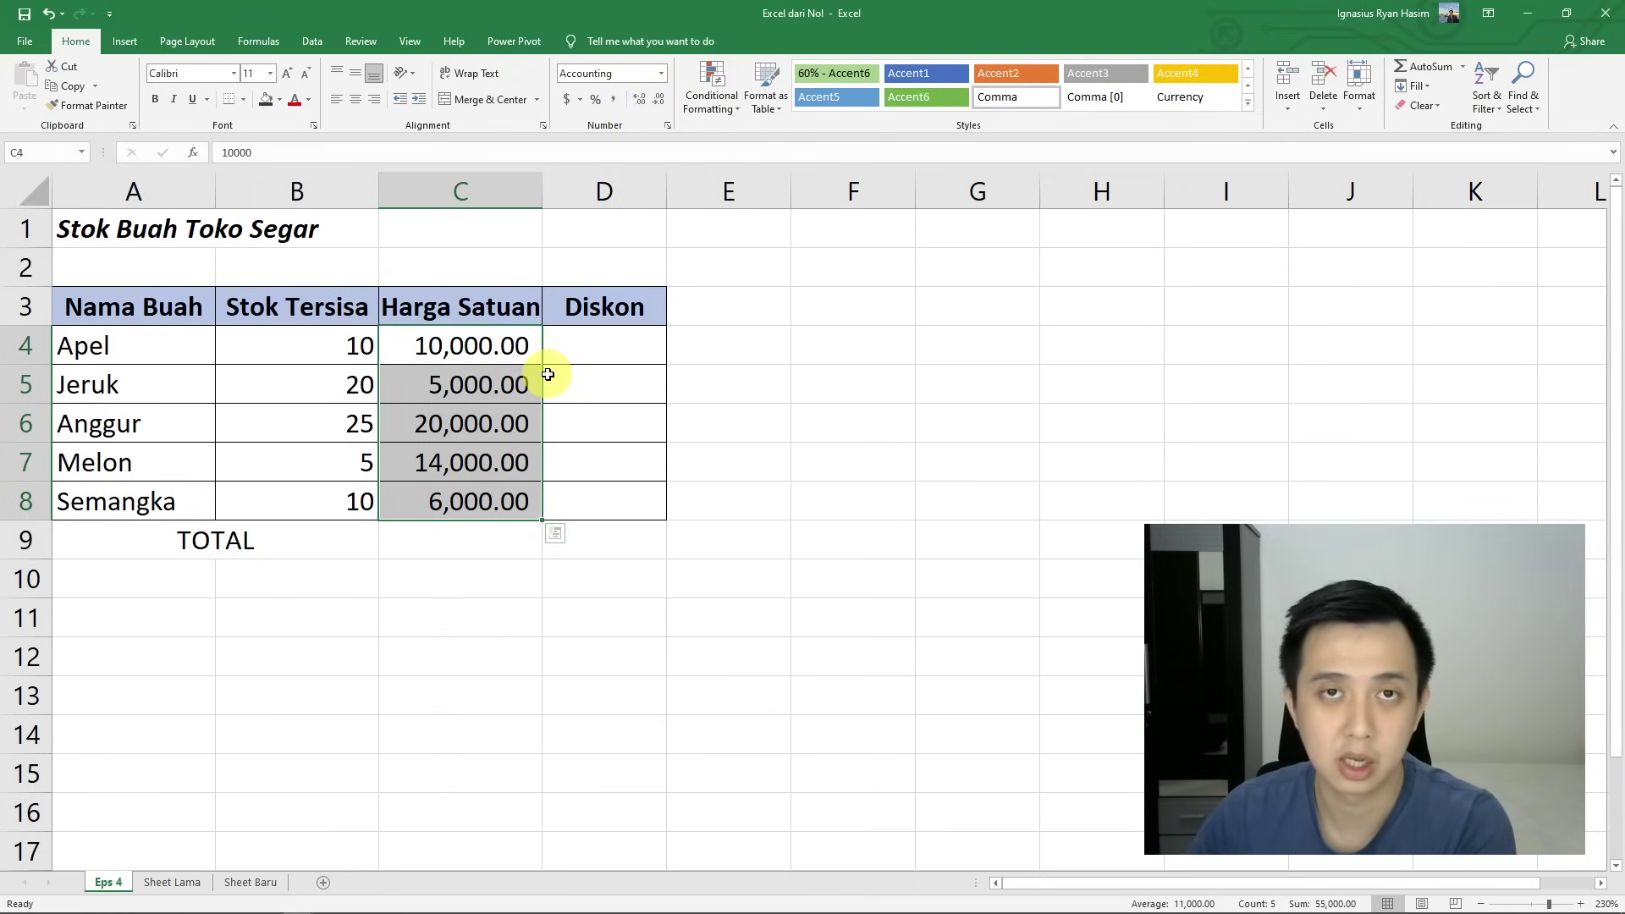
click(658, 100)
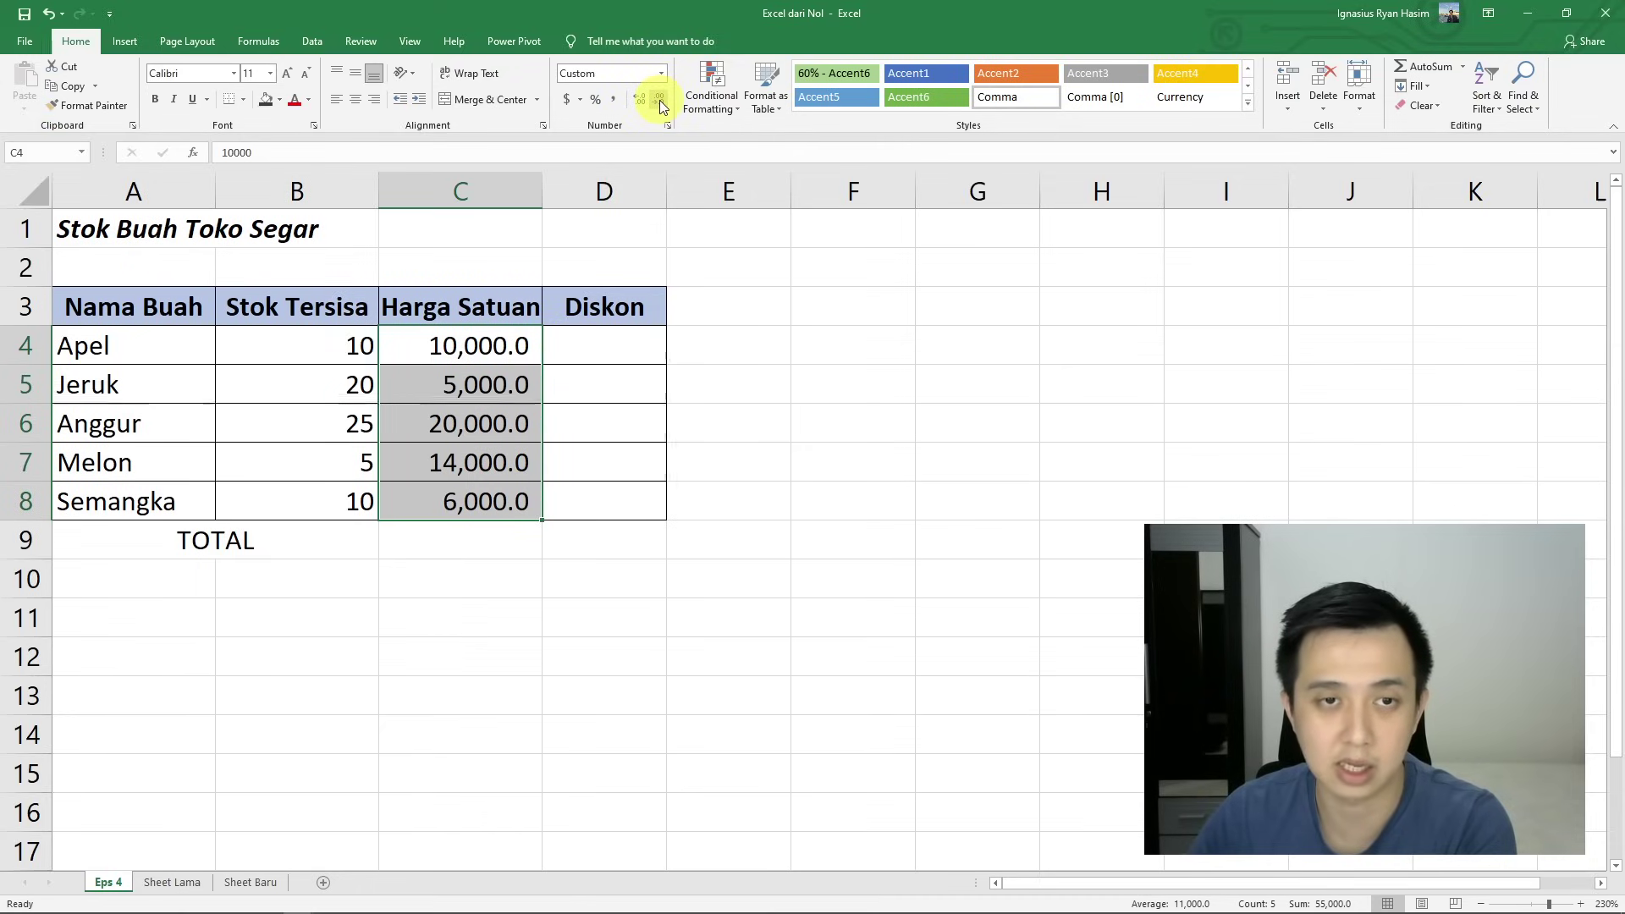
click(659, 100)
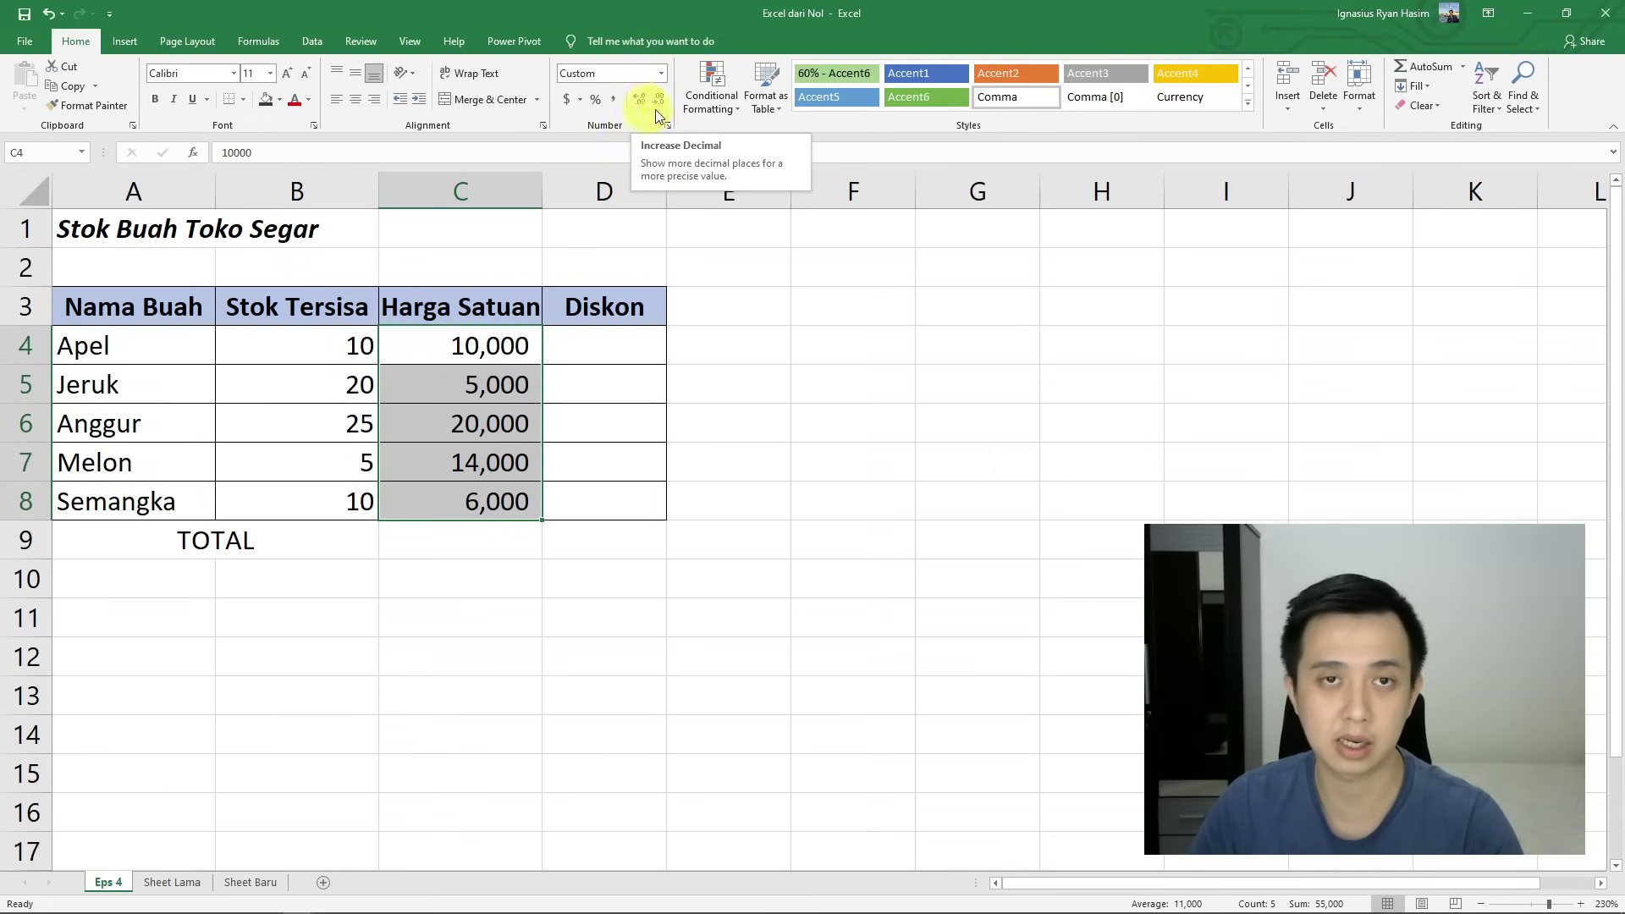
click(642, 100)
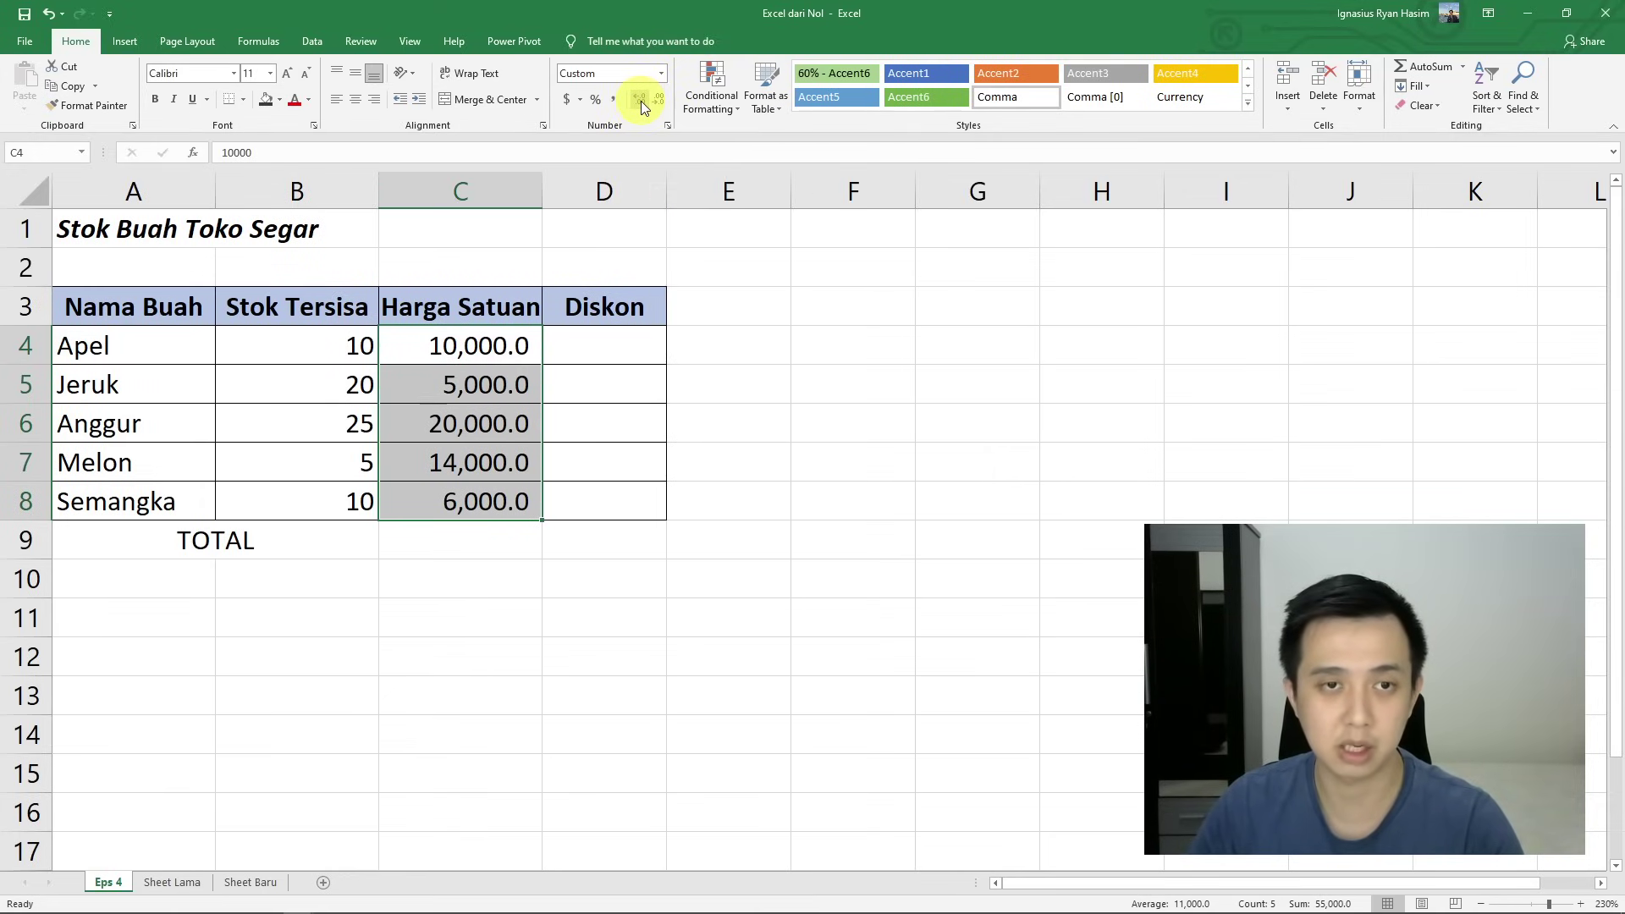
click(642, 100)
click(657, 100)
click(657, 100)
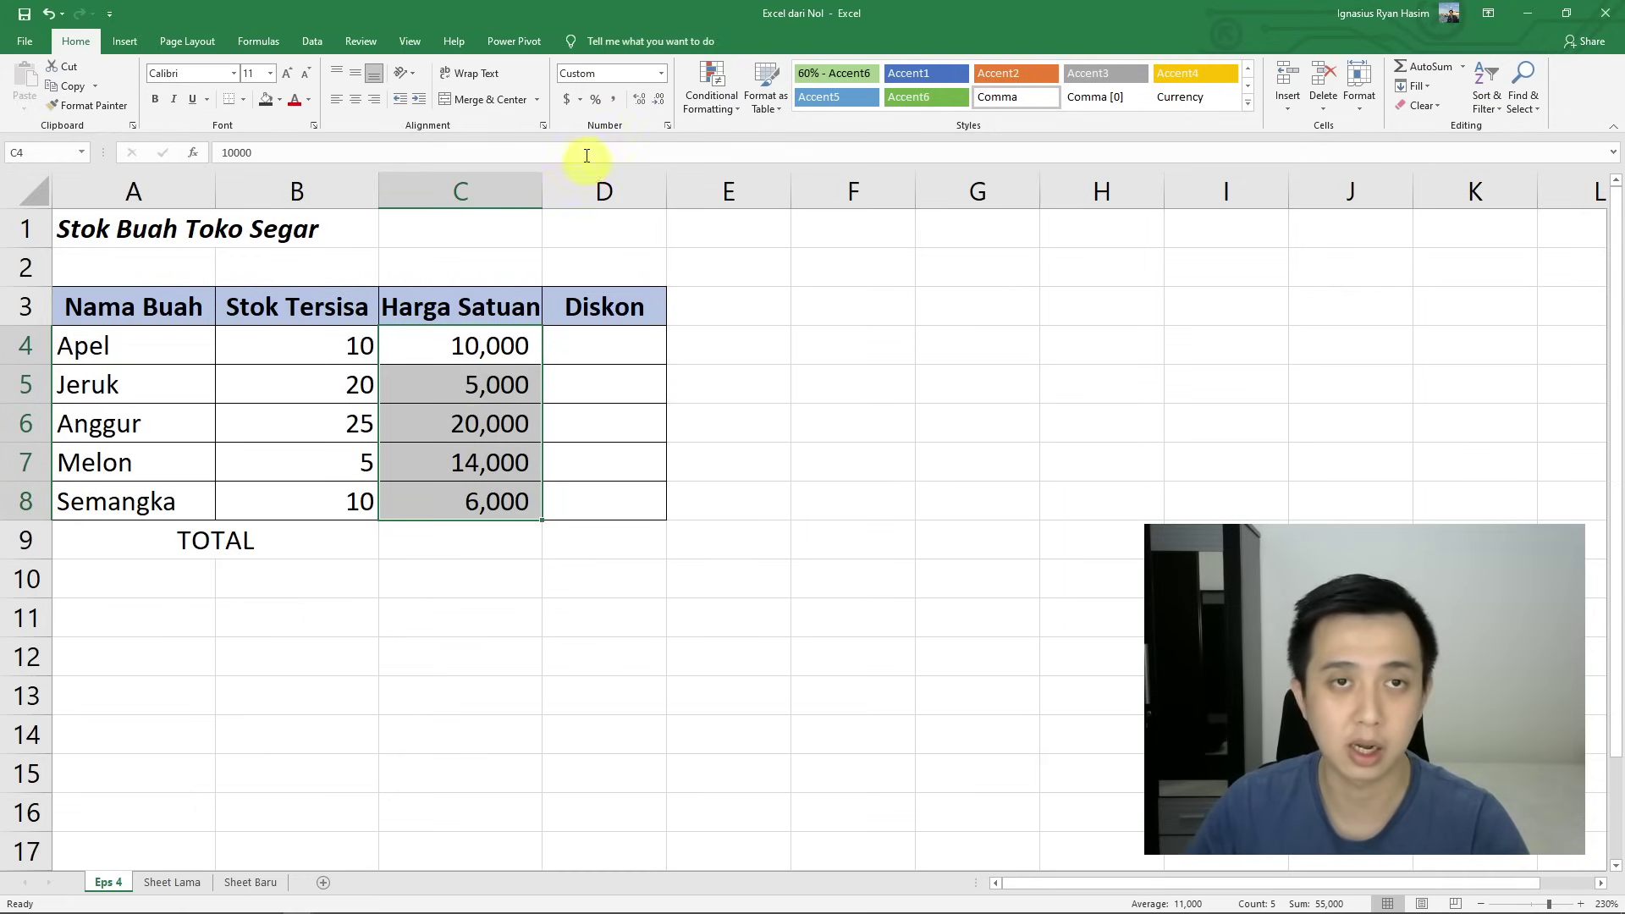
- Format C4:C8 as Rp Indonesian accounting with 0 decimal places, e.g. Rp 10,000
click(567, 100)
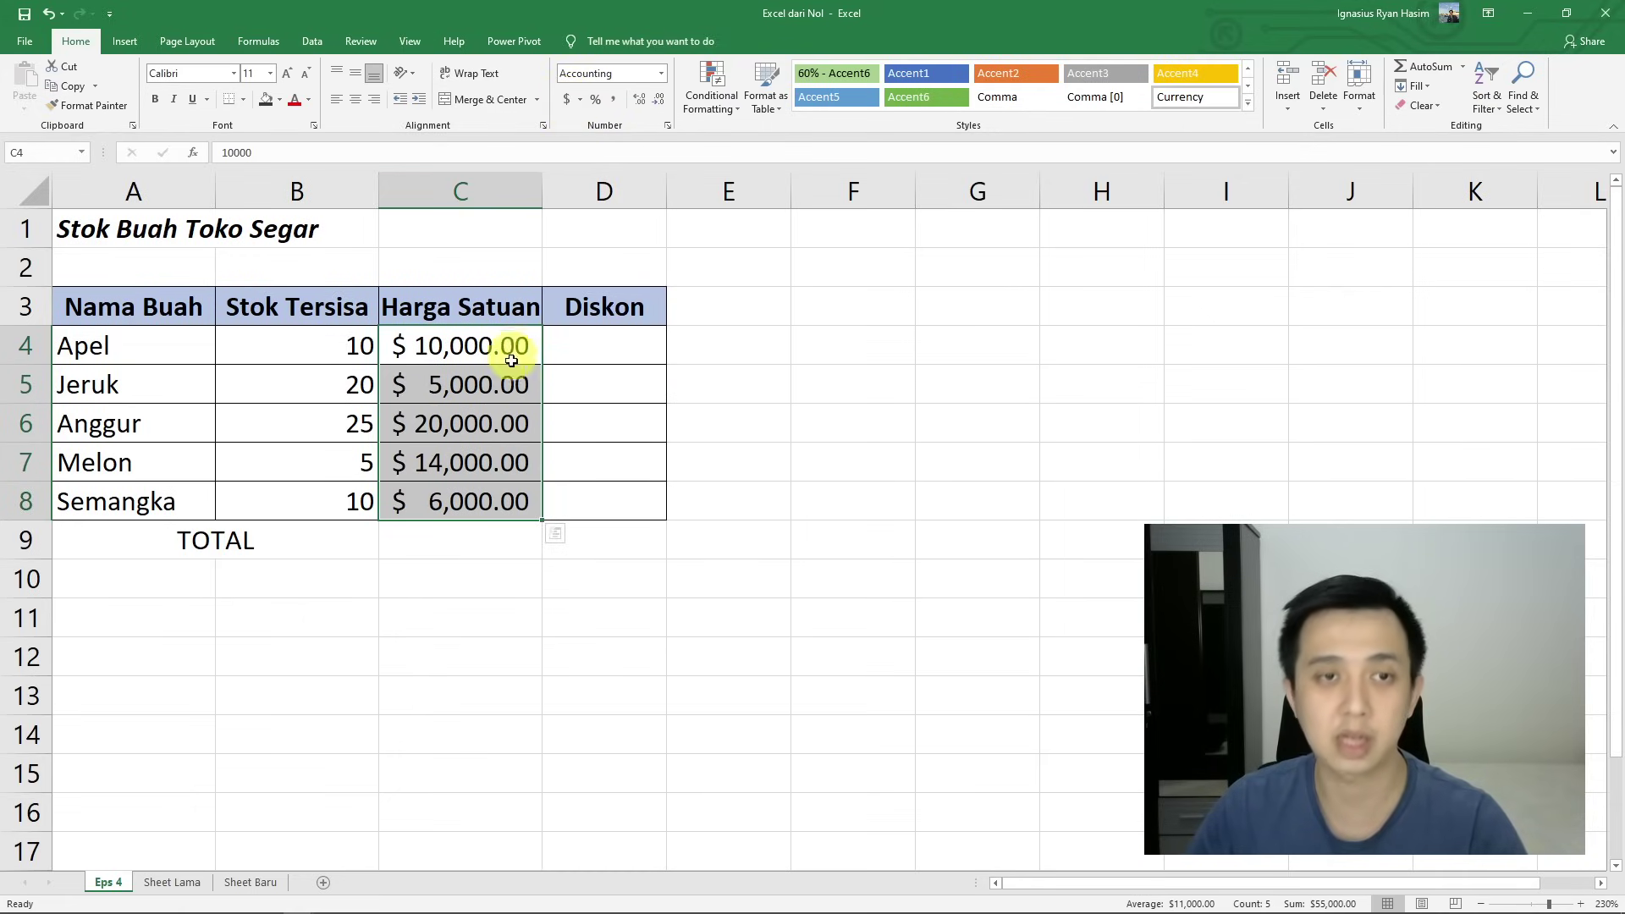
click(582, 101)
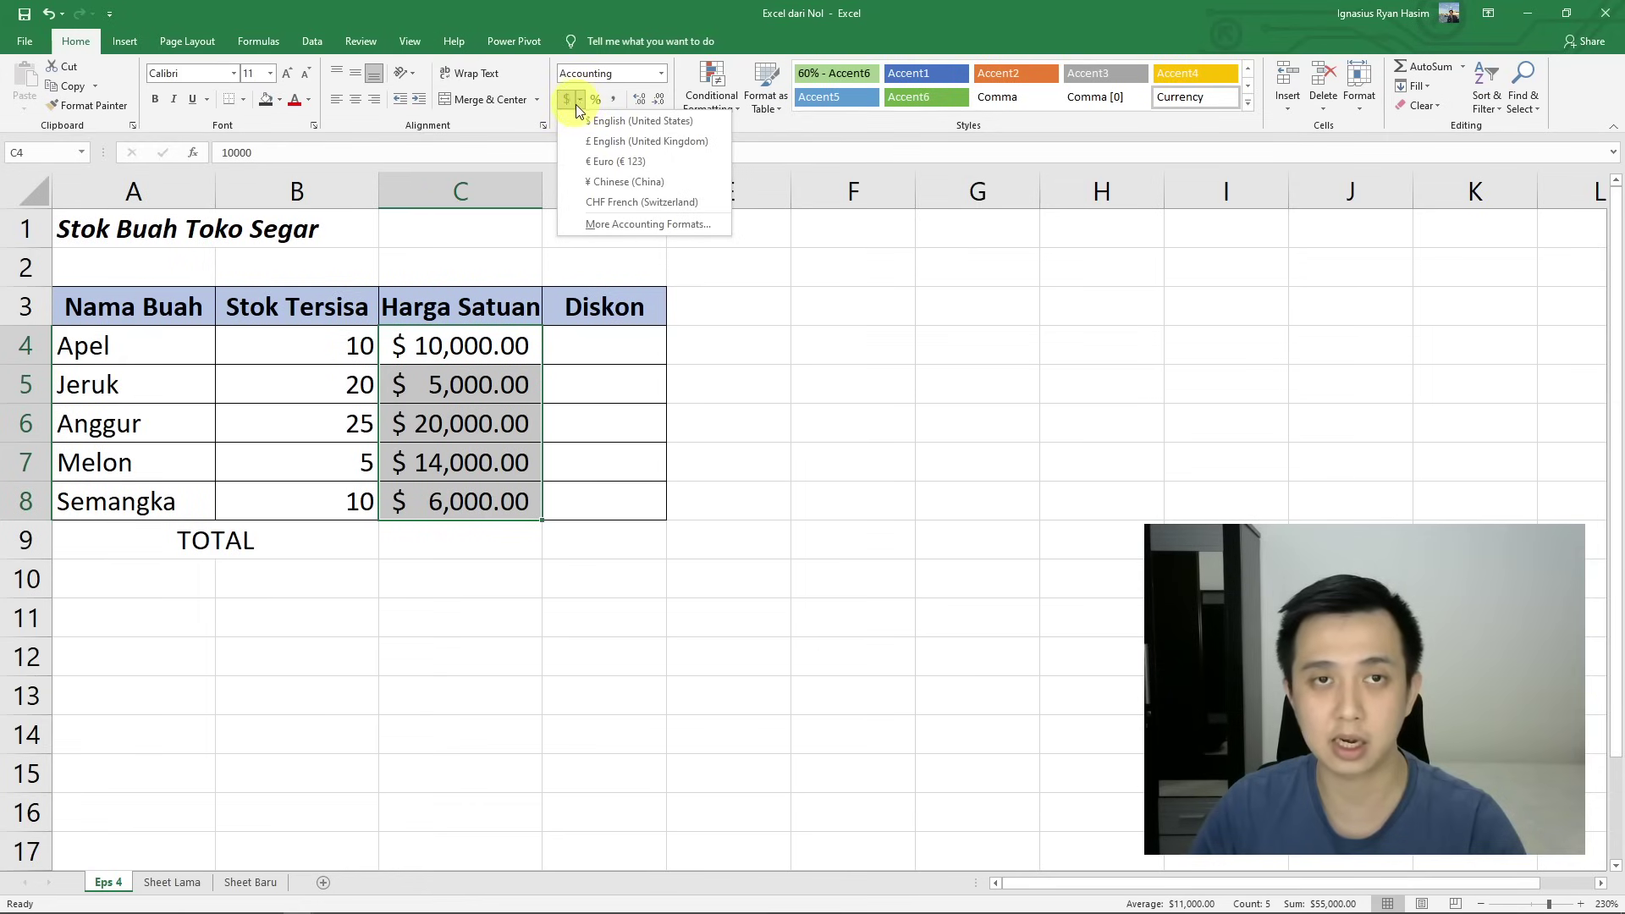
click(613, 225)
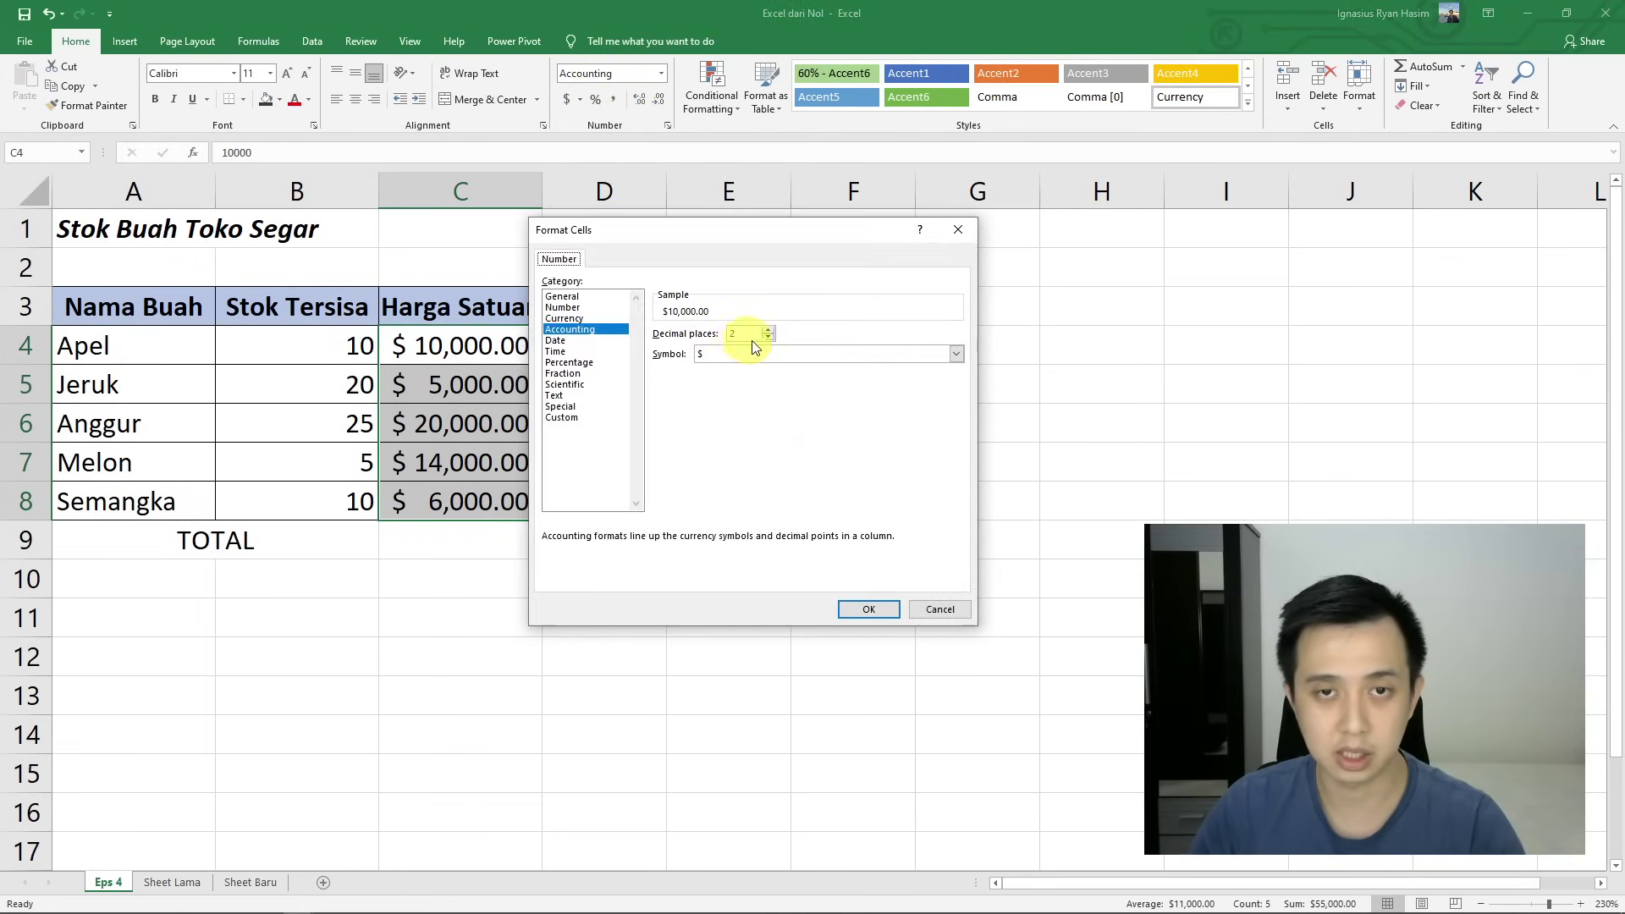
click(769, 338)
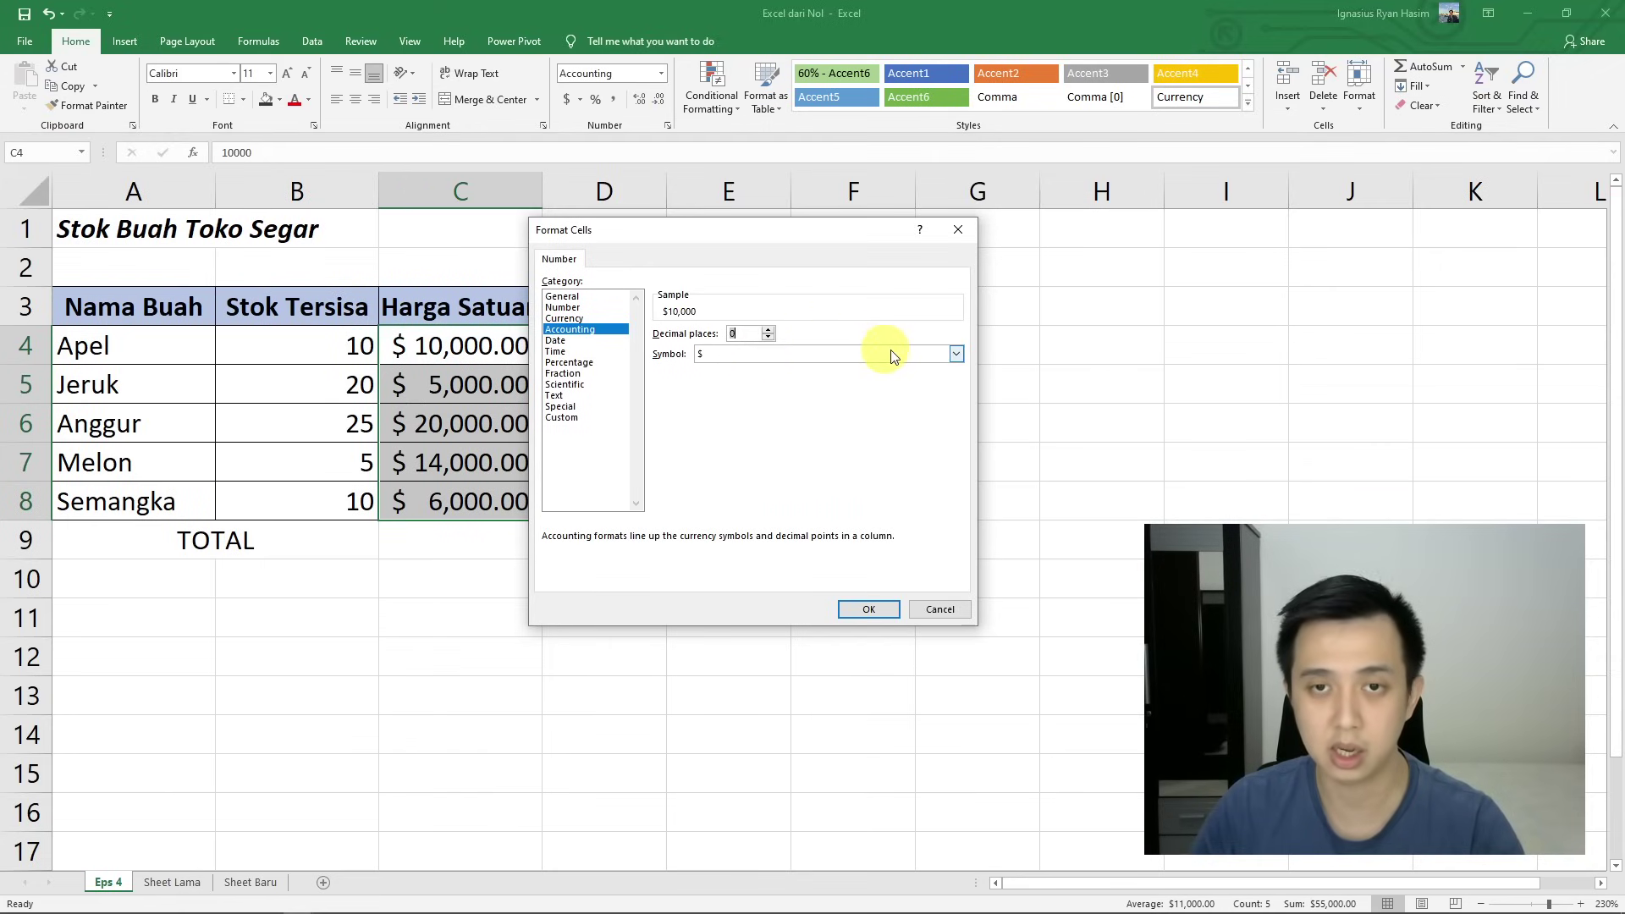
click(957, 354)
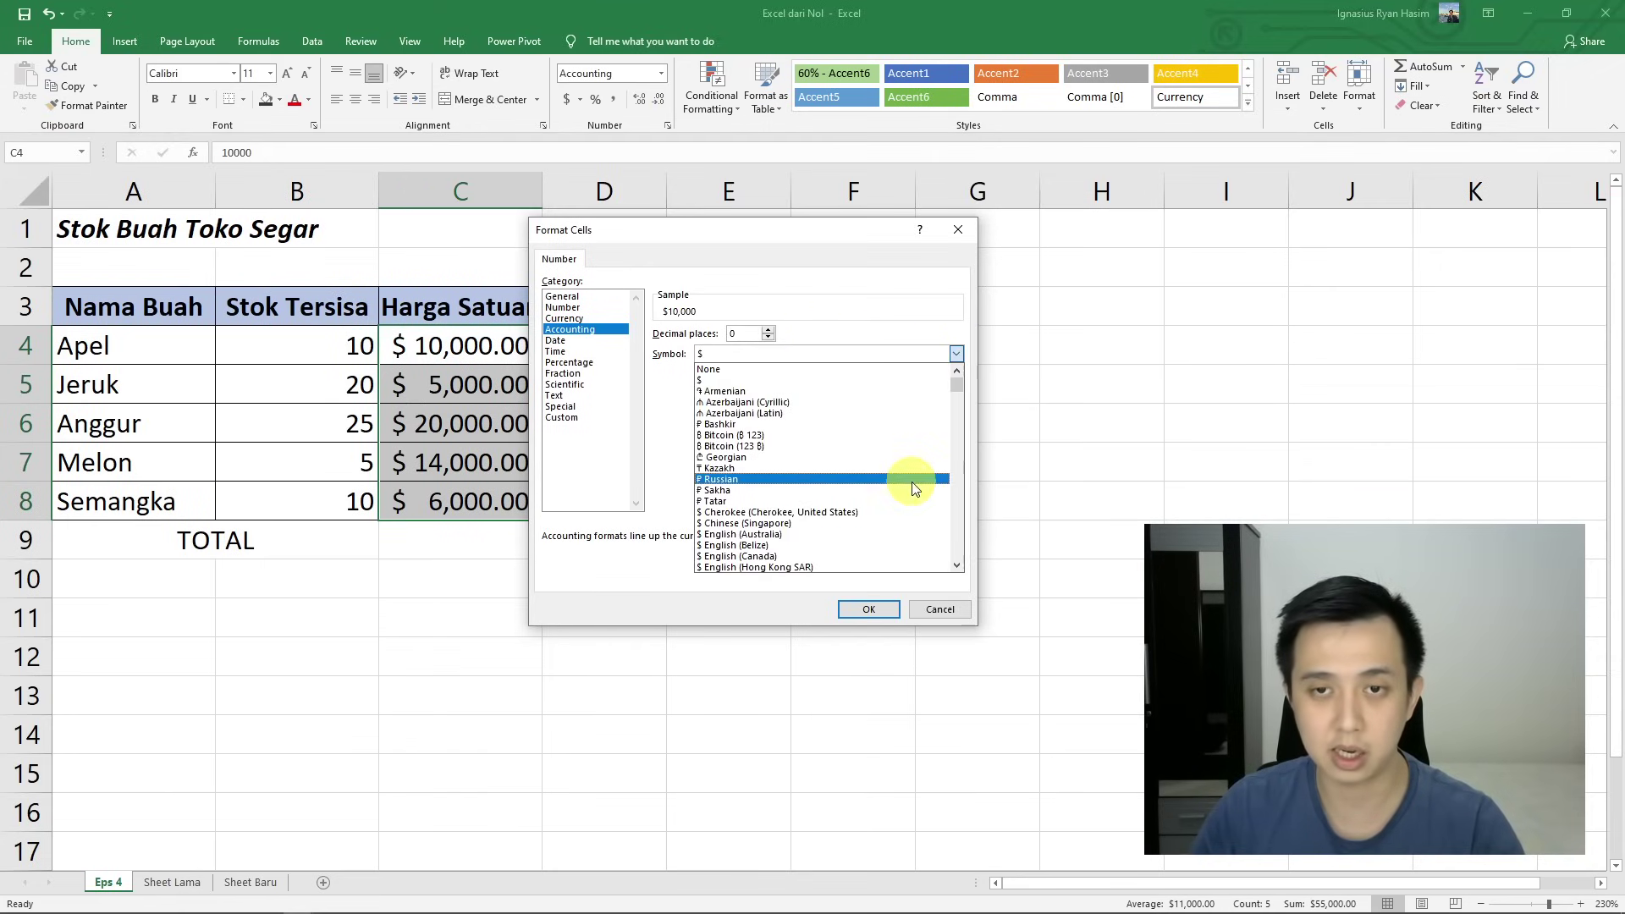
drag(959, 393, 957, 459)
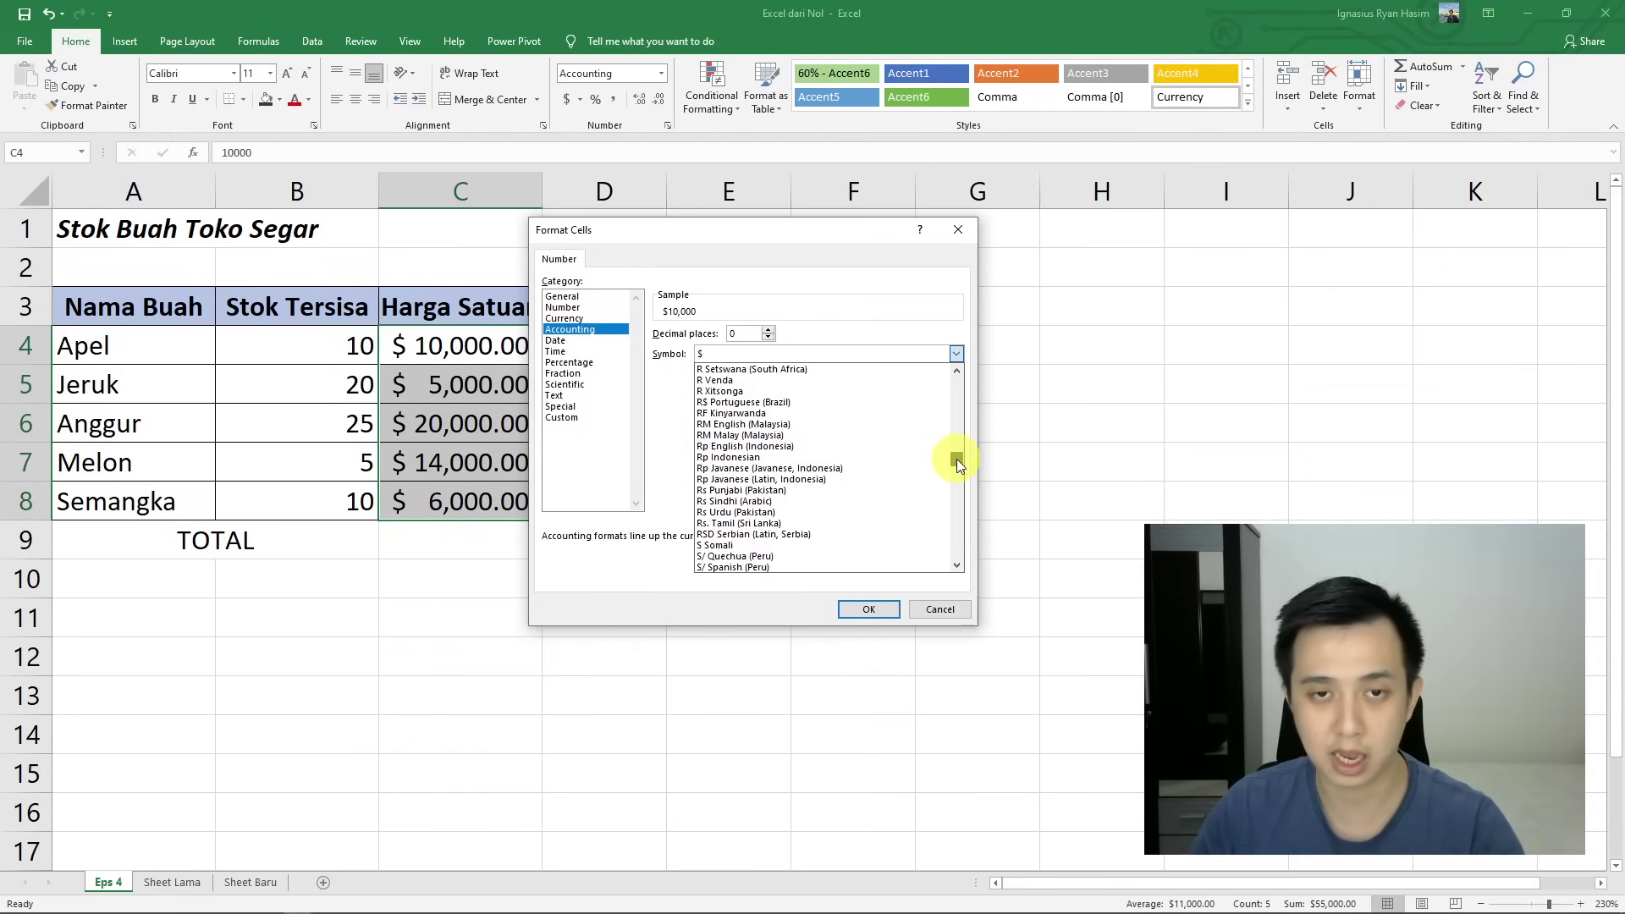
click(744, 459)
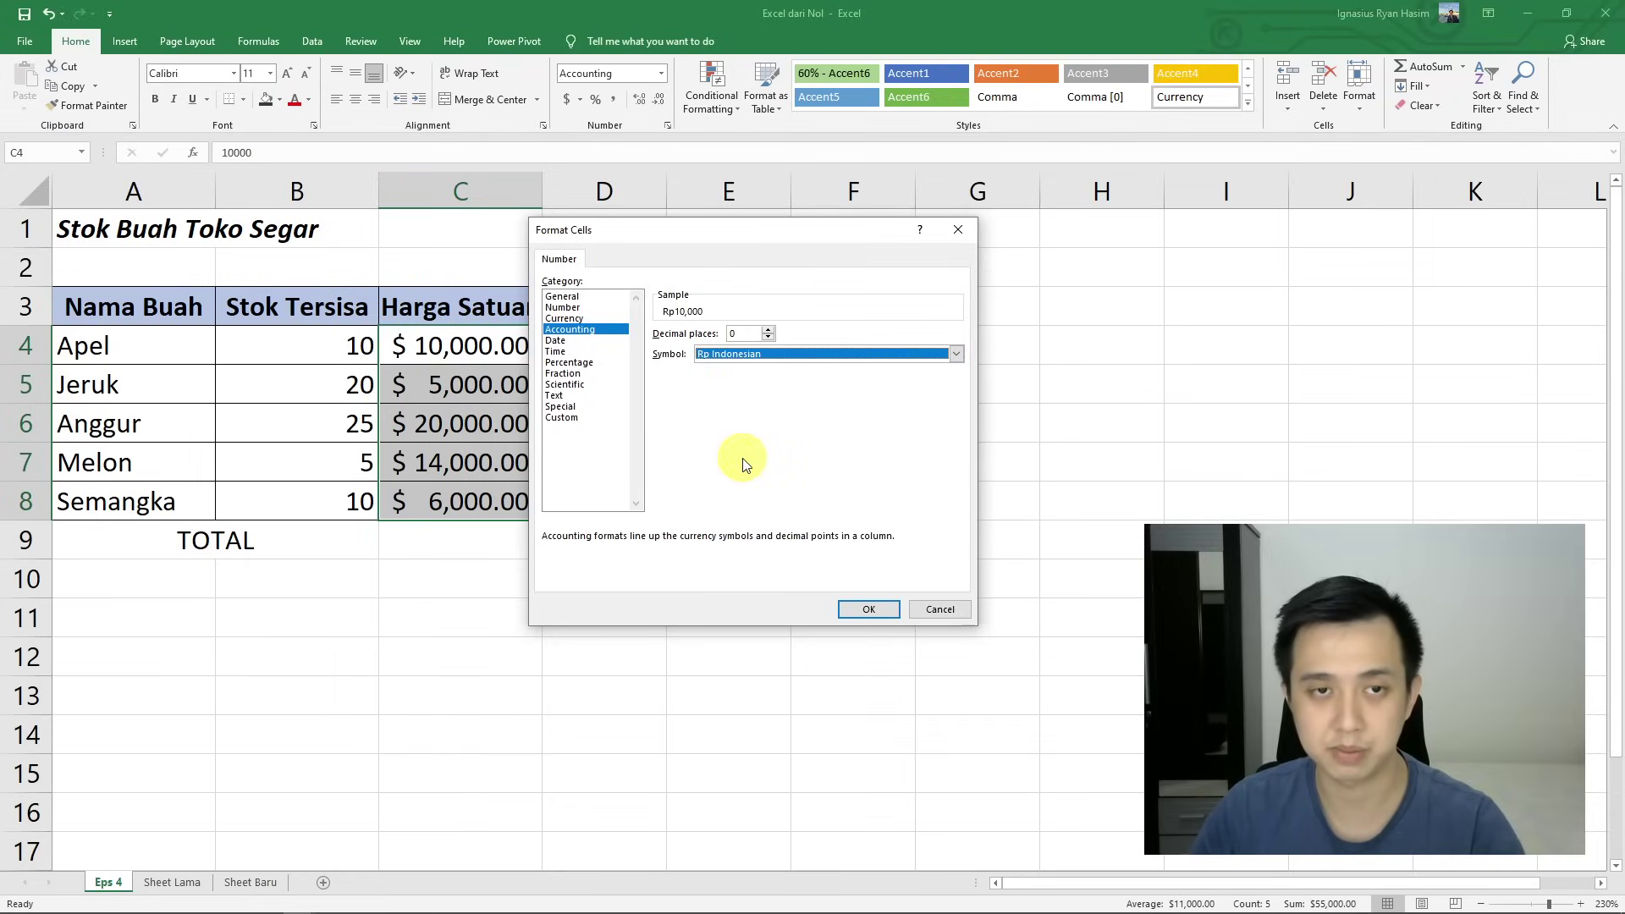
click(855, 607)
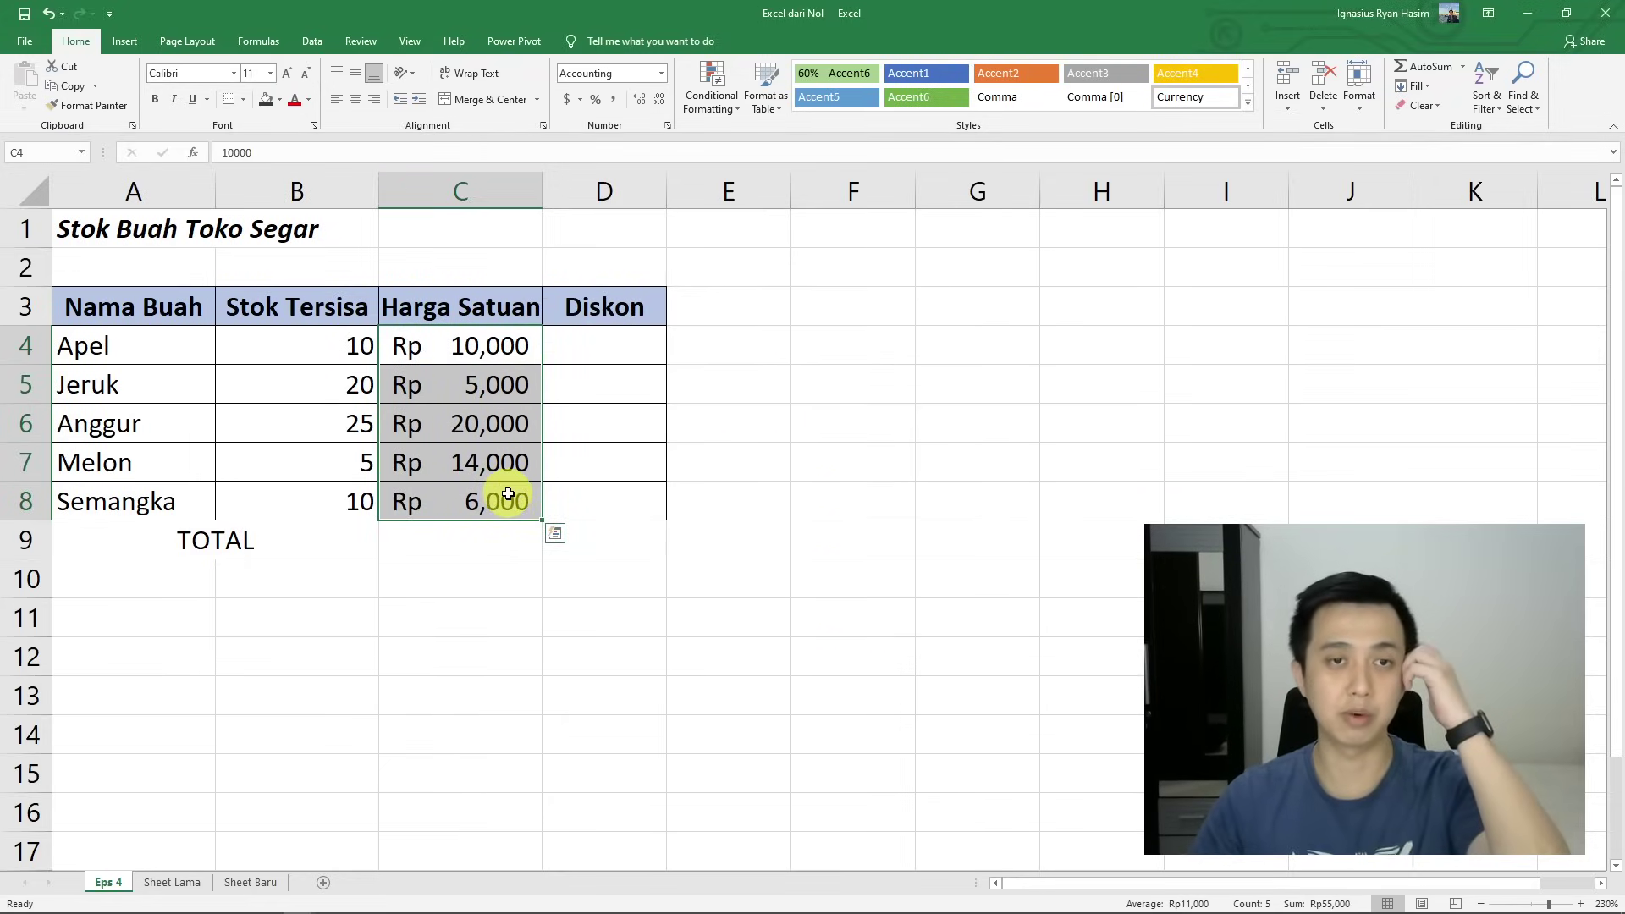
click(621, 351)
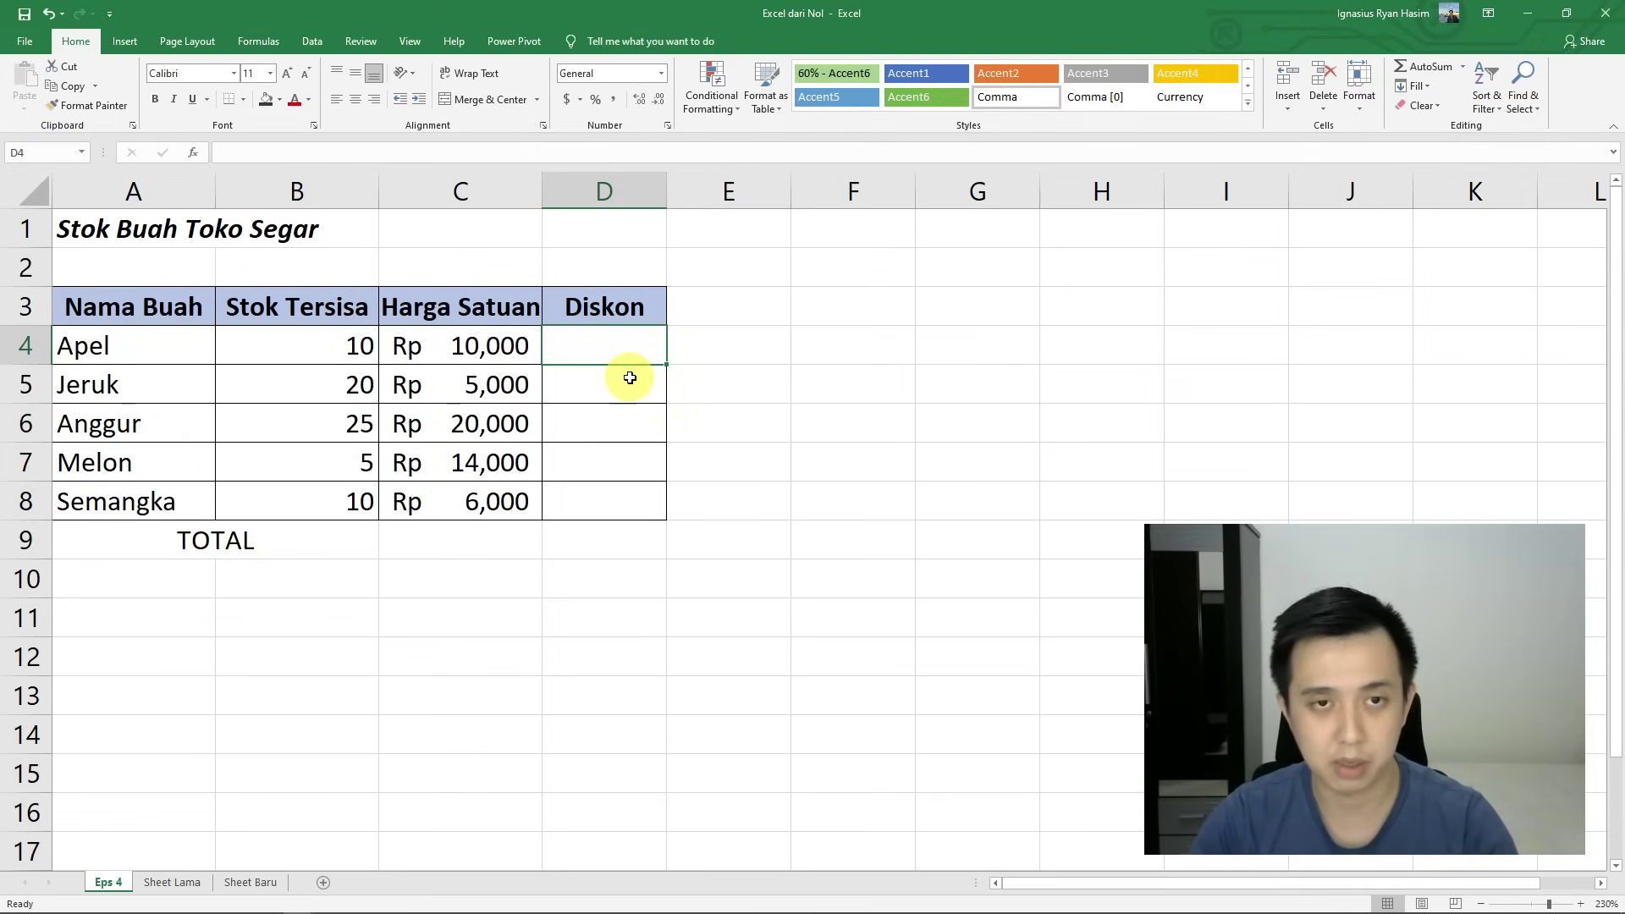
- Enter discounts 10%, 0.2, 0.15, 0.1 and 0.05 in D4:D8
text(10)
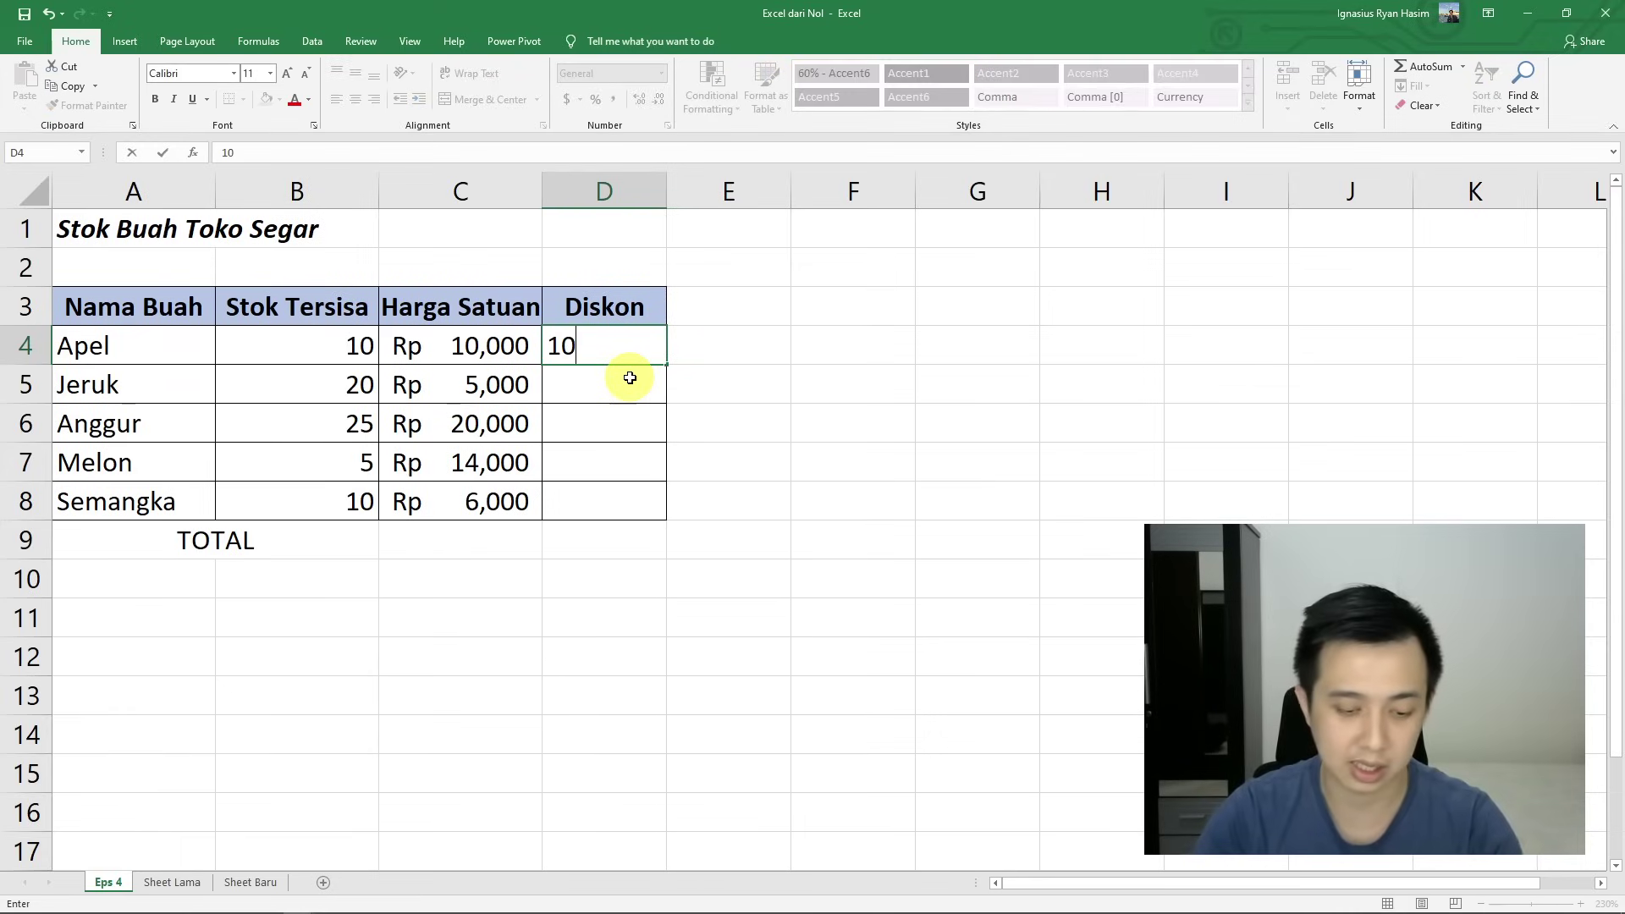
text(%)
key(Return)
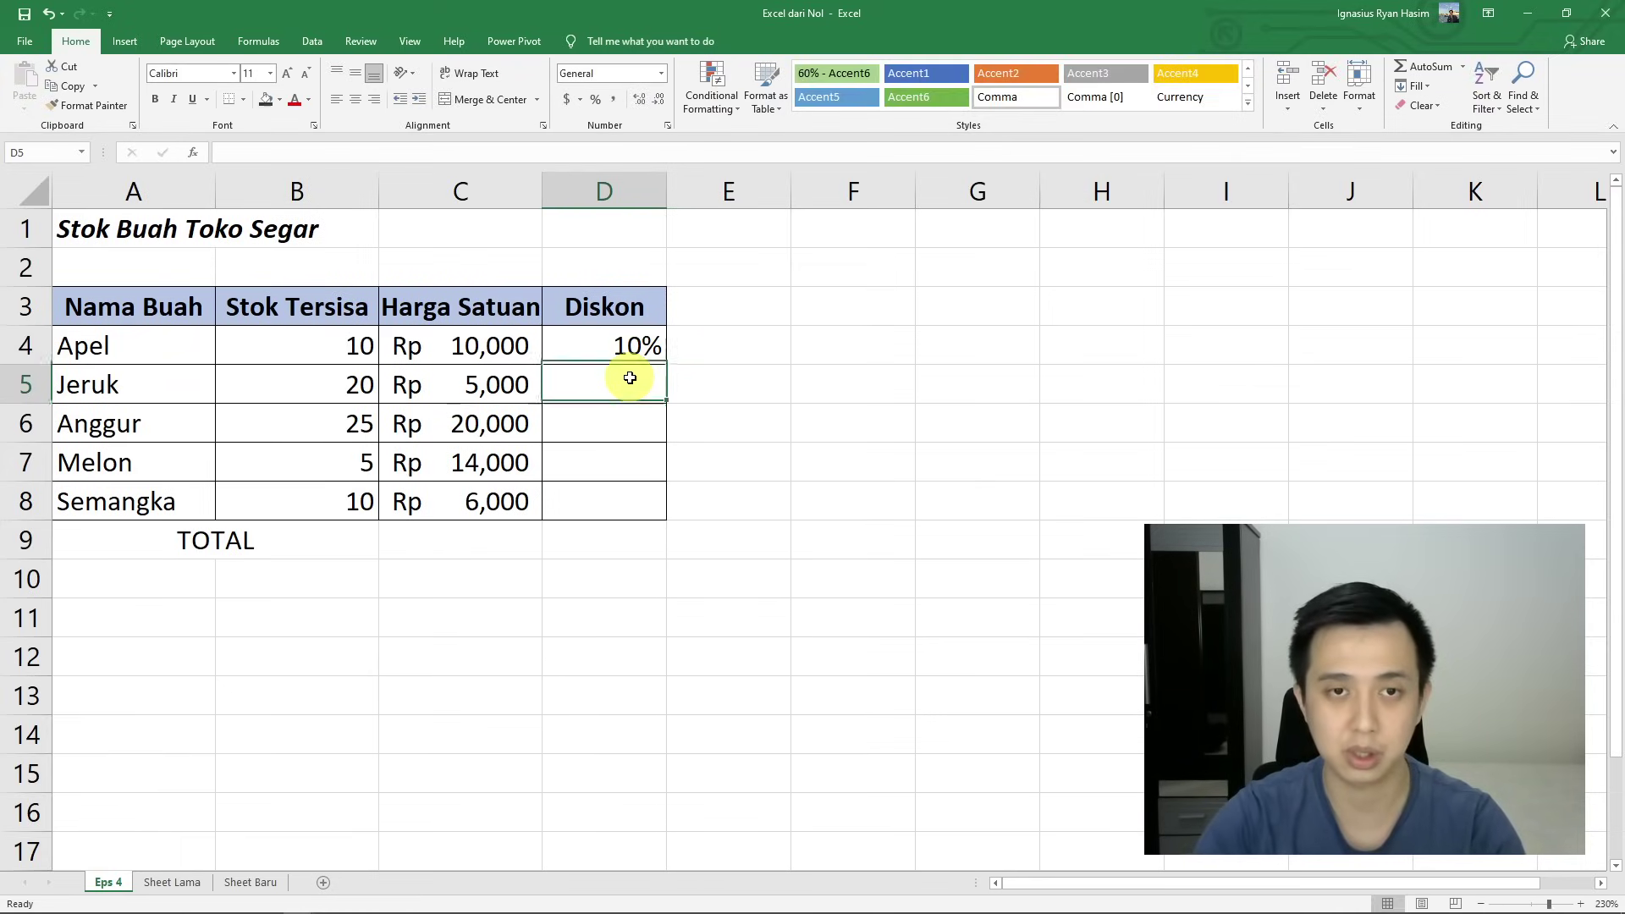
key(Up)
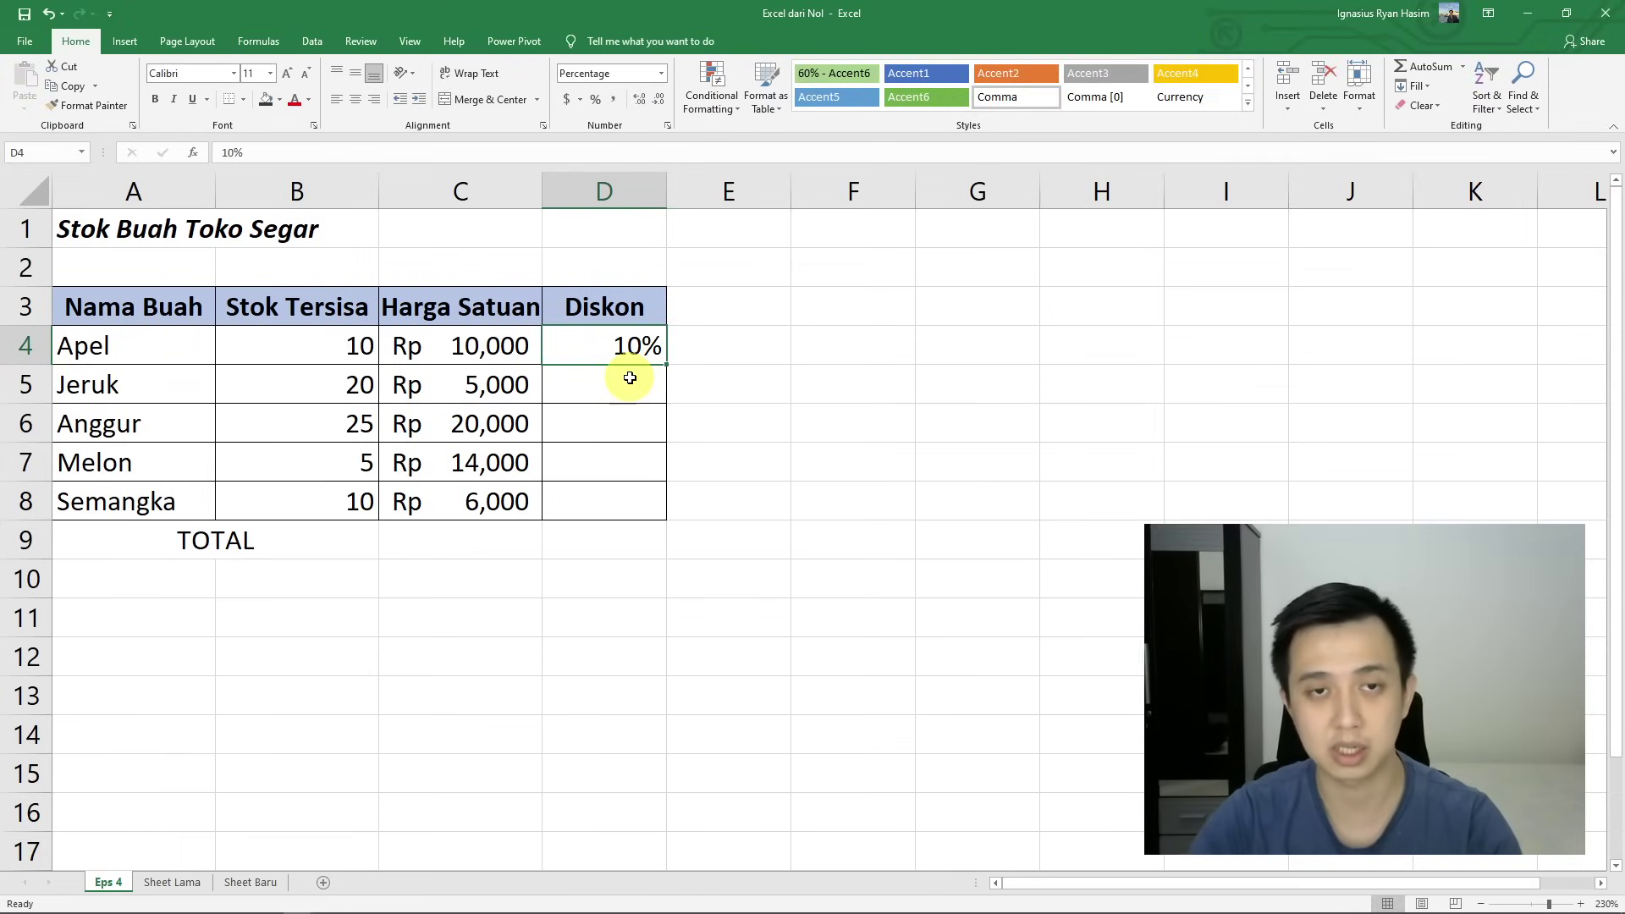
click(630, 378)
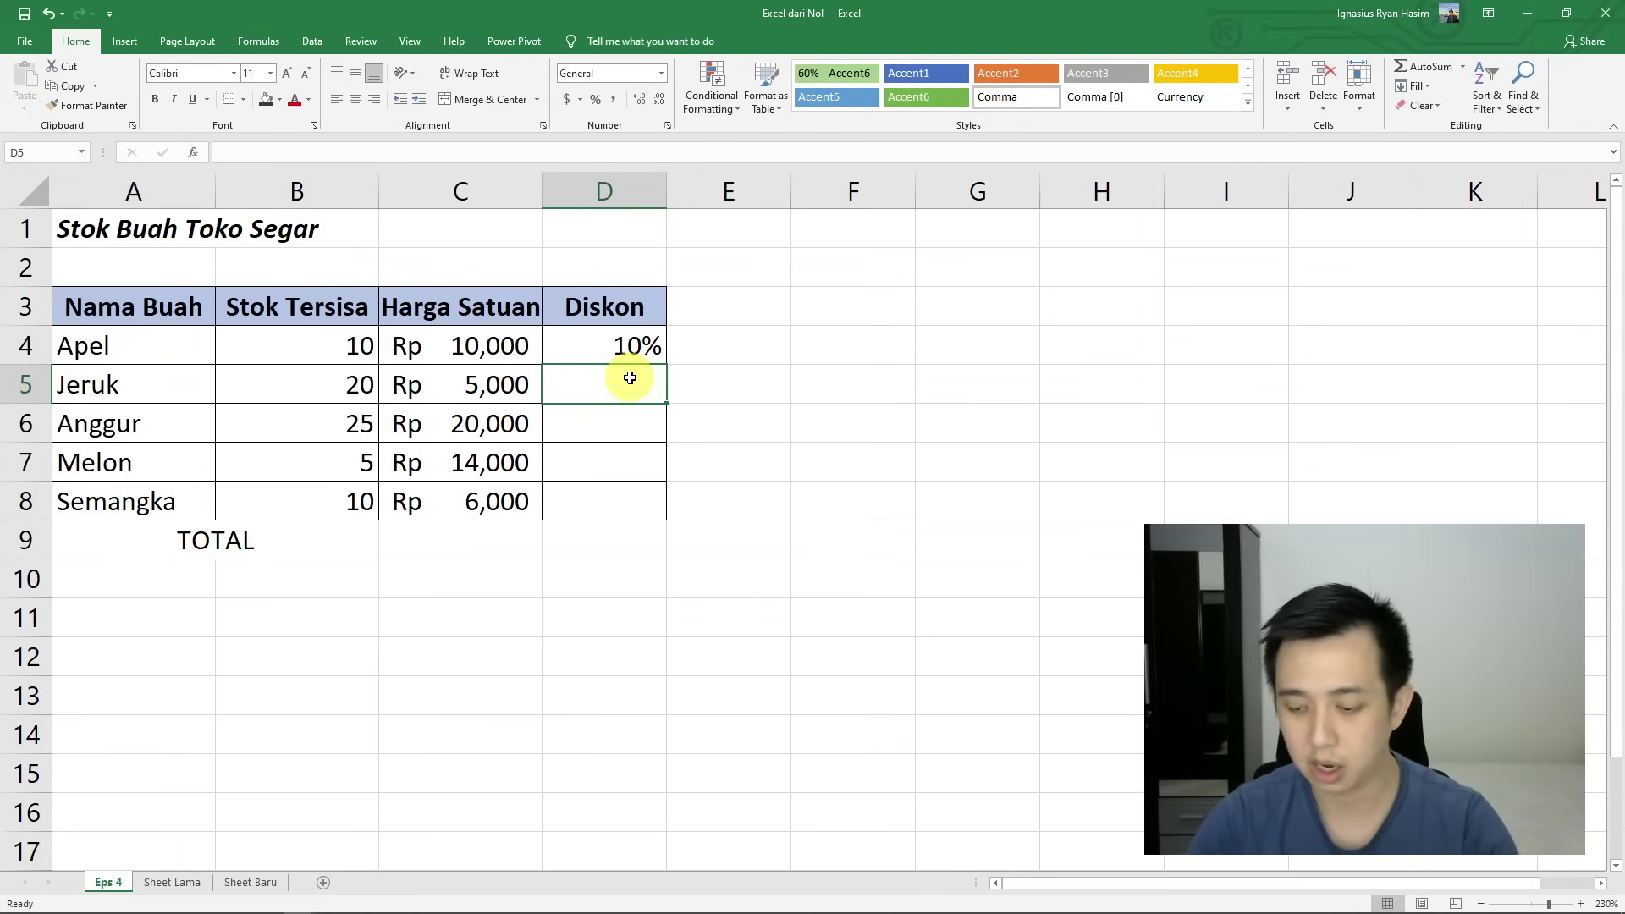
text(0.2)
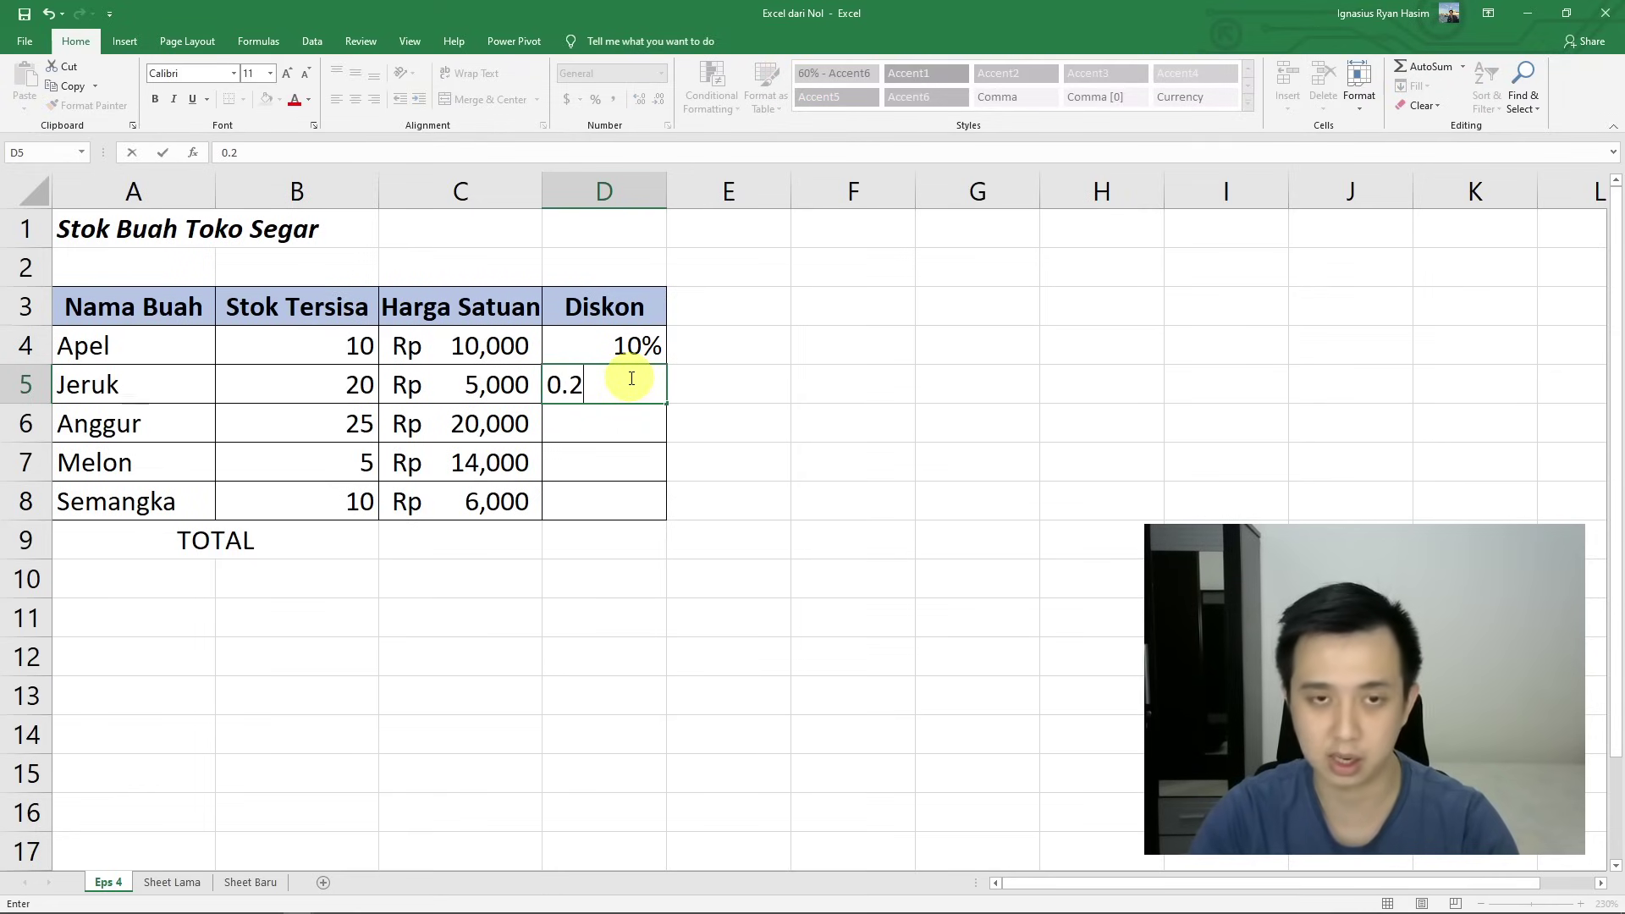
key(Return)
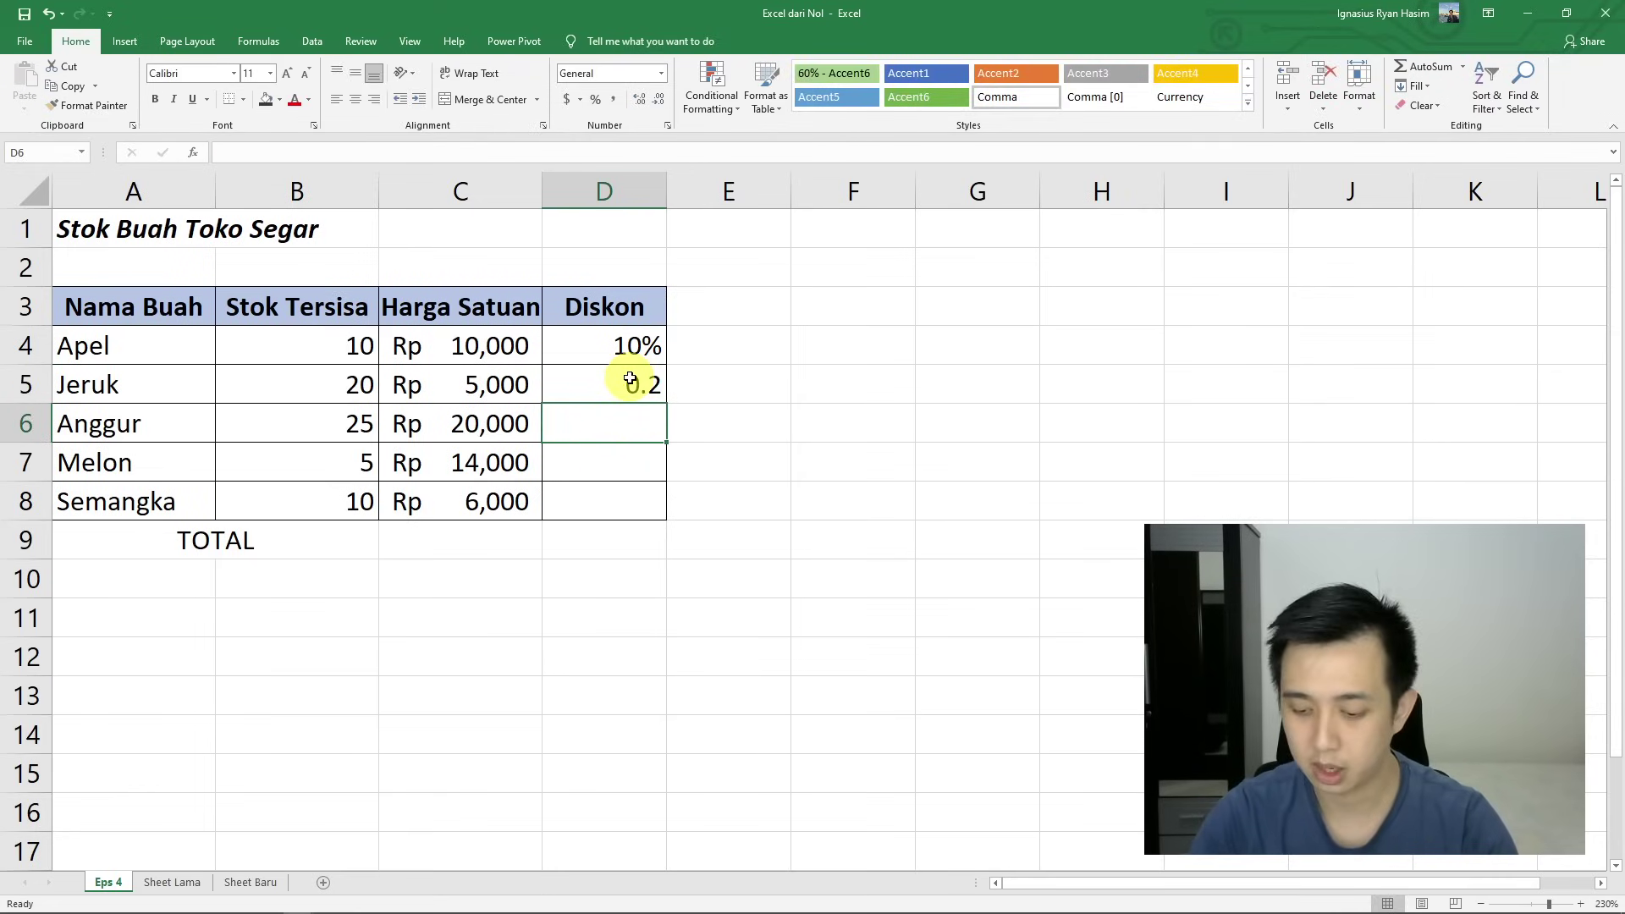
text(0.15)
key(Return)
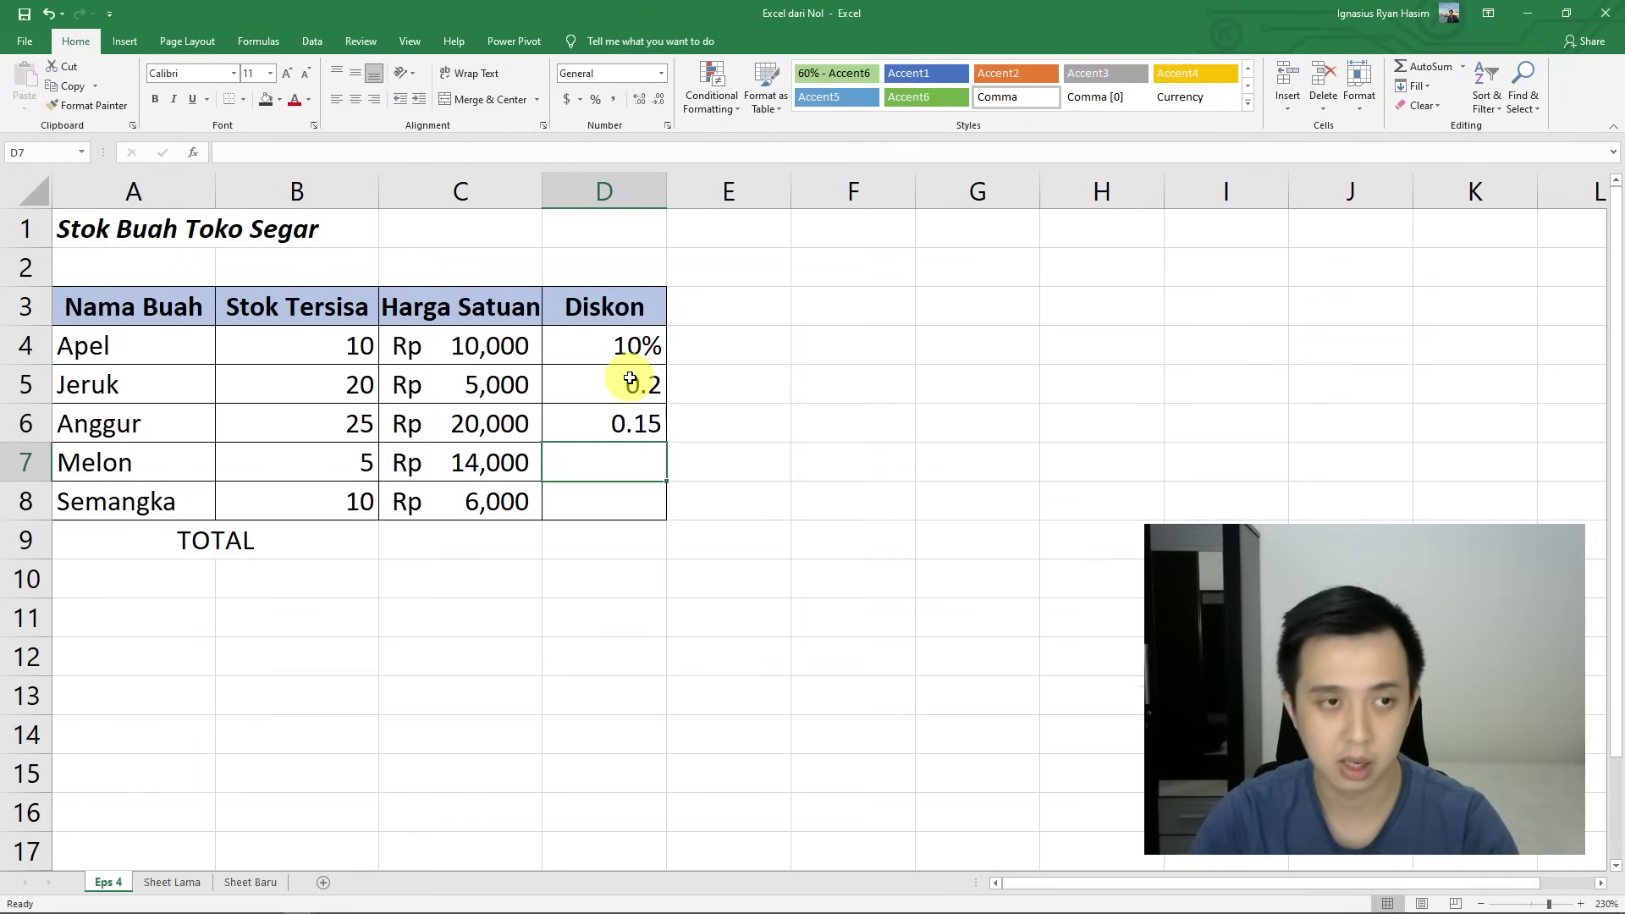
text(0.1)
key(Return)
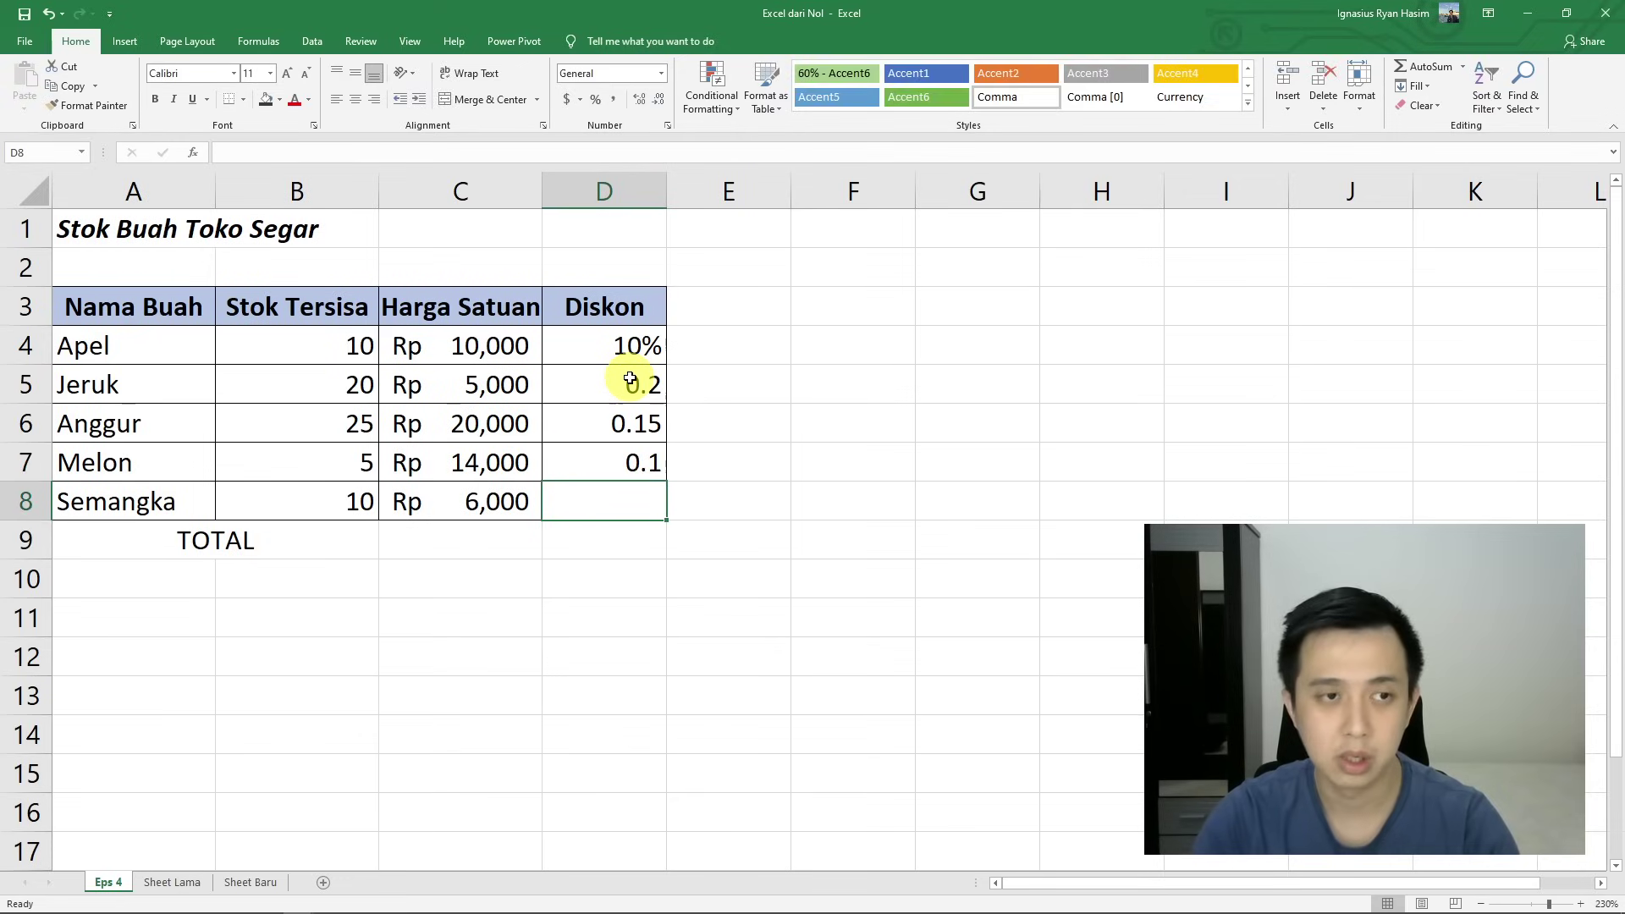
text(0.05)
key(Tab)
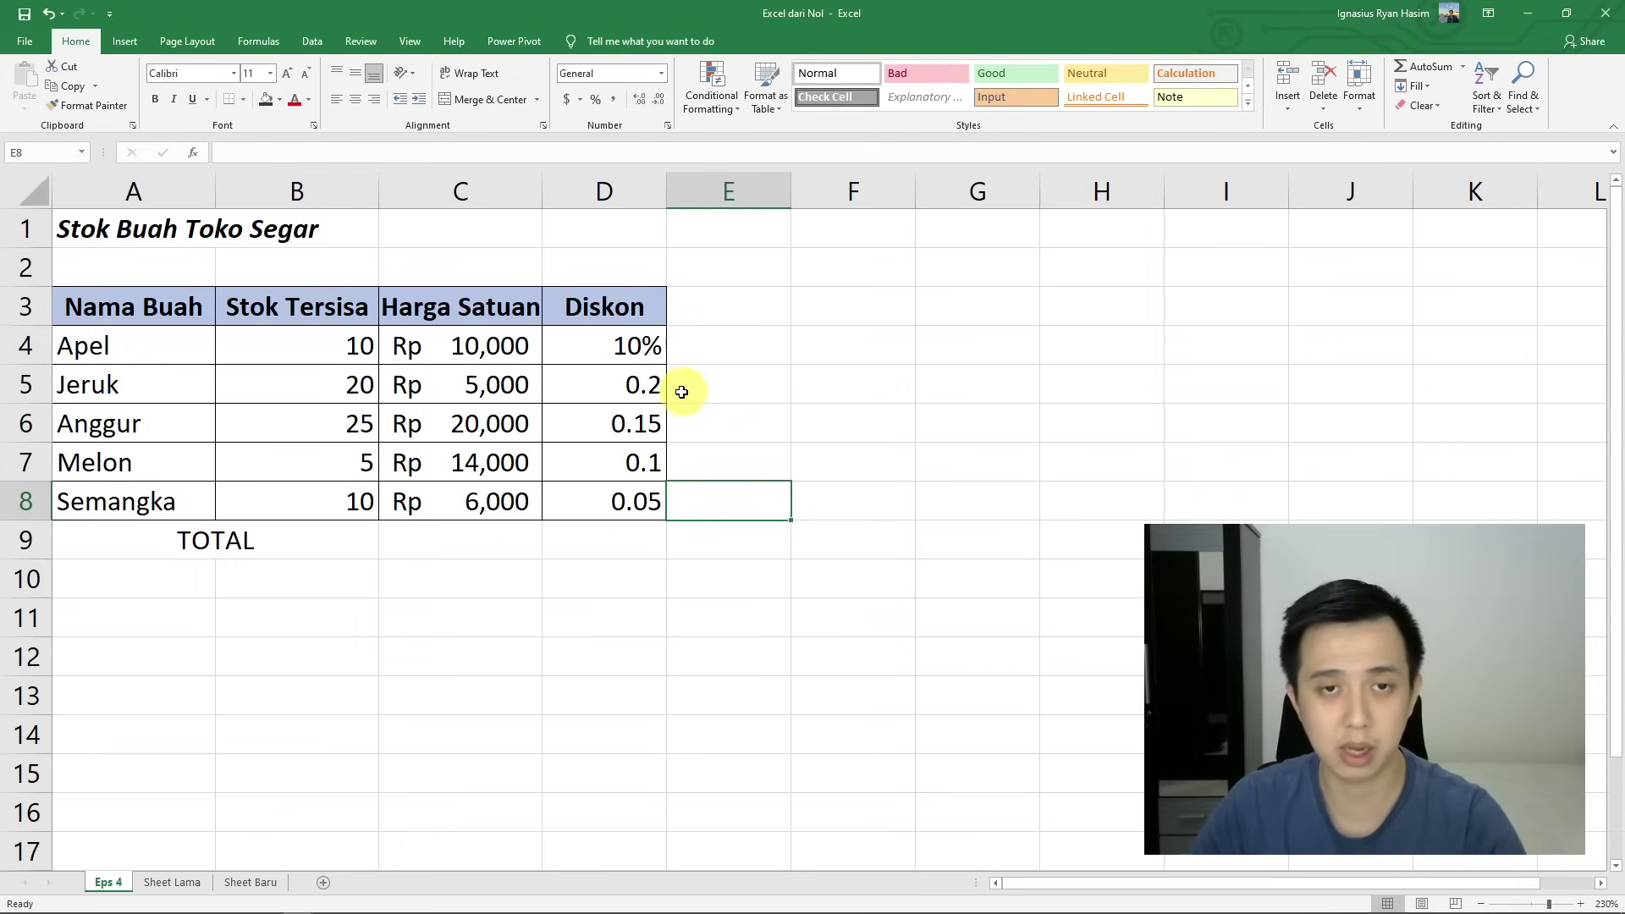
- Format D5:D8 as whole percentages: 20%, 15%, 10% and 5%
drag(639, 385, 645, 503)
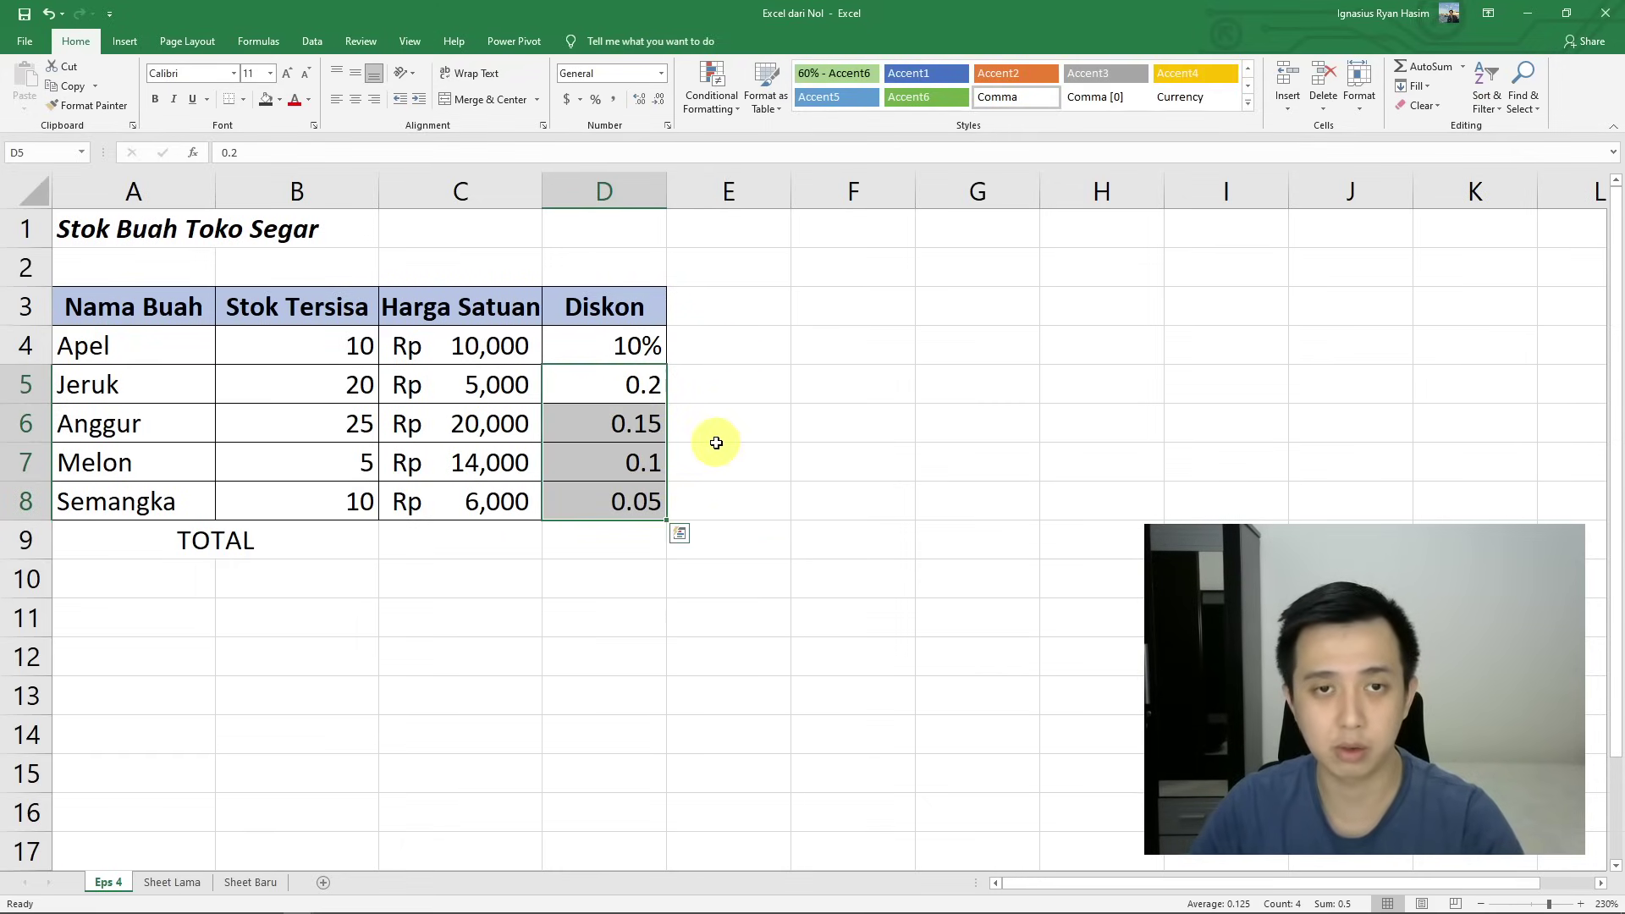
click(595, 100)
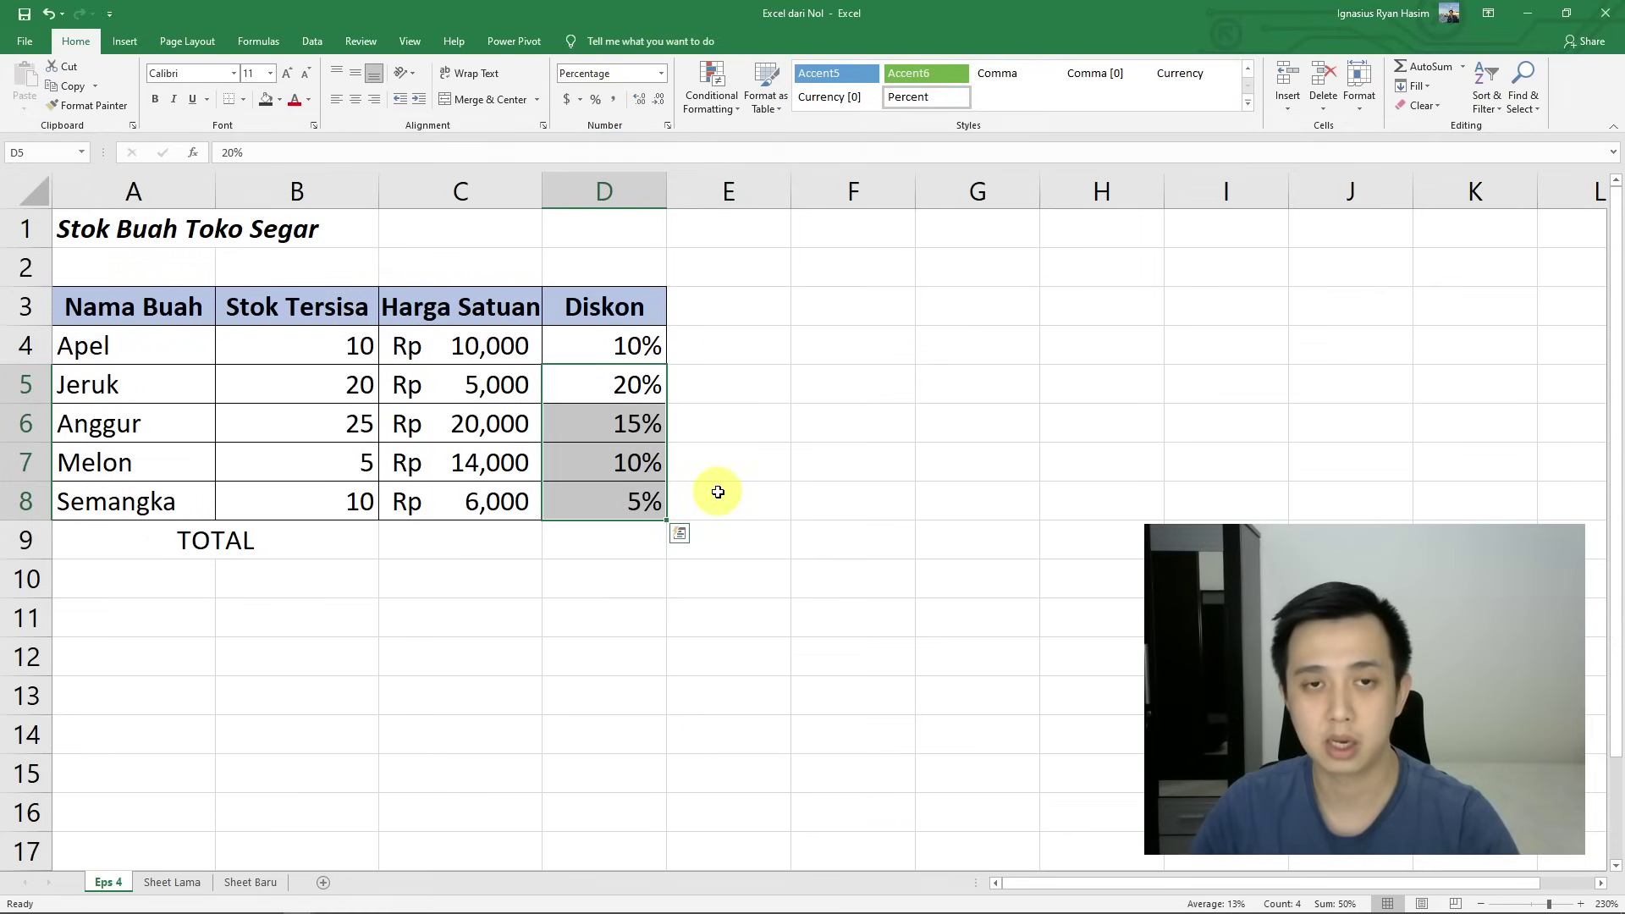
click(641, 103)
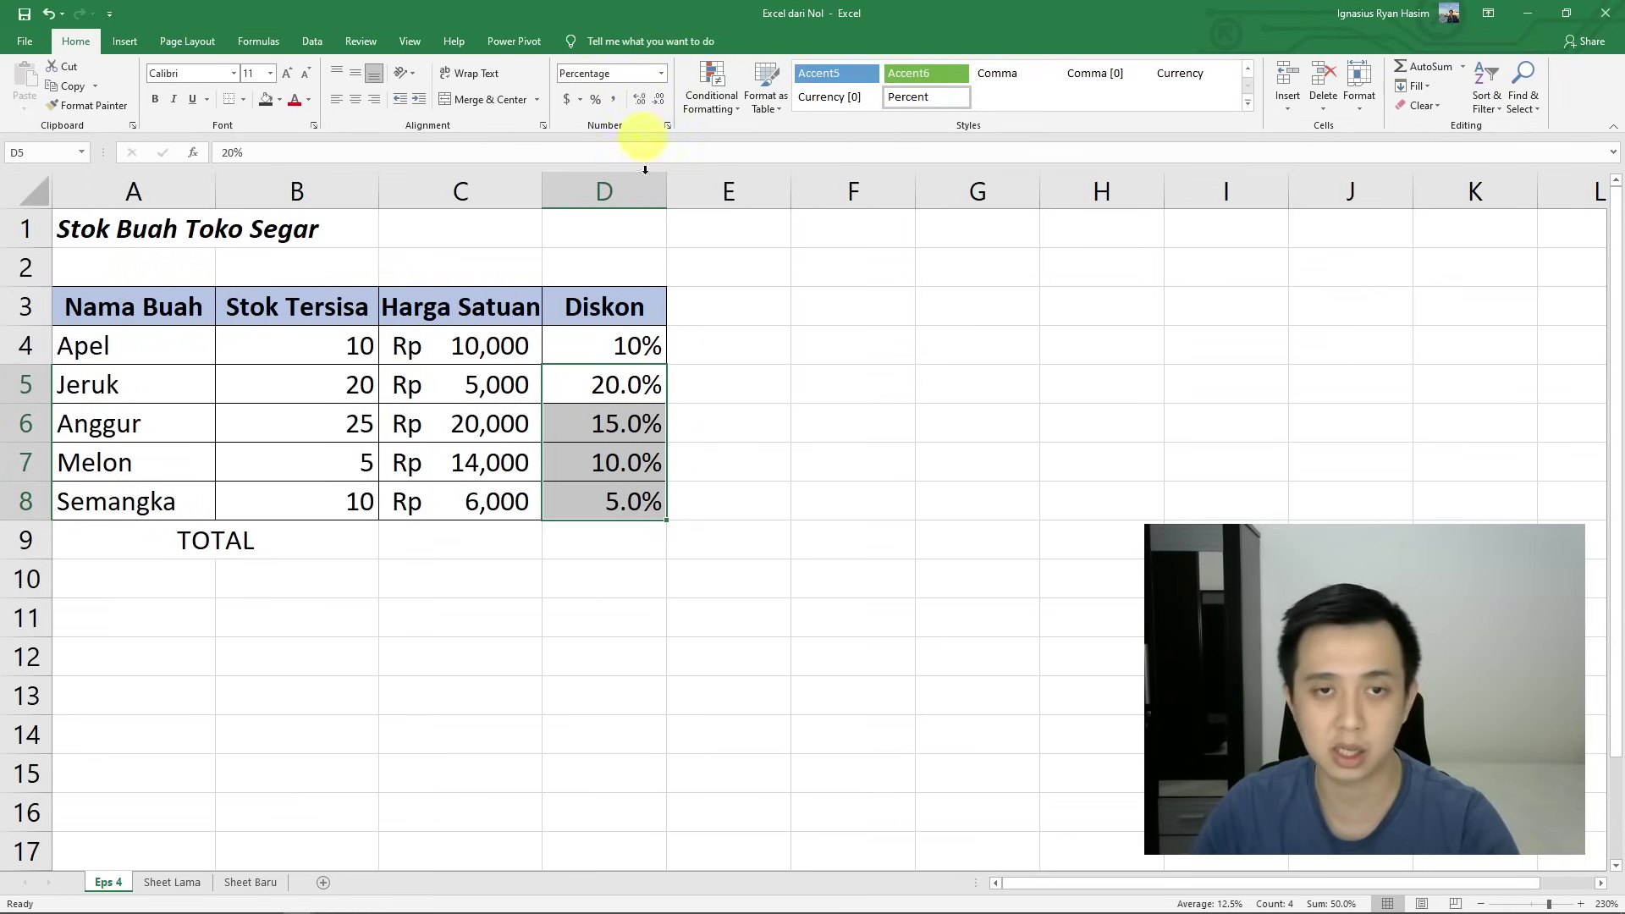
click(659, 104)
click(770, 369)
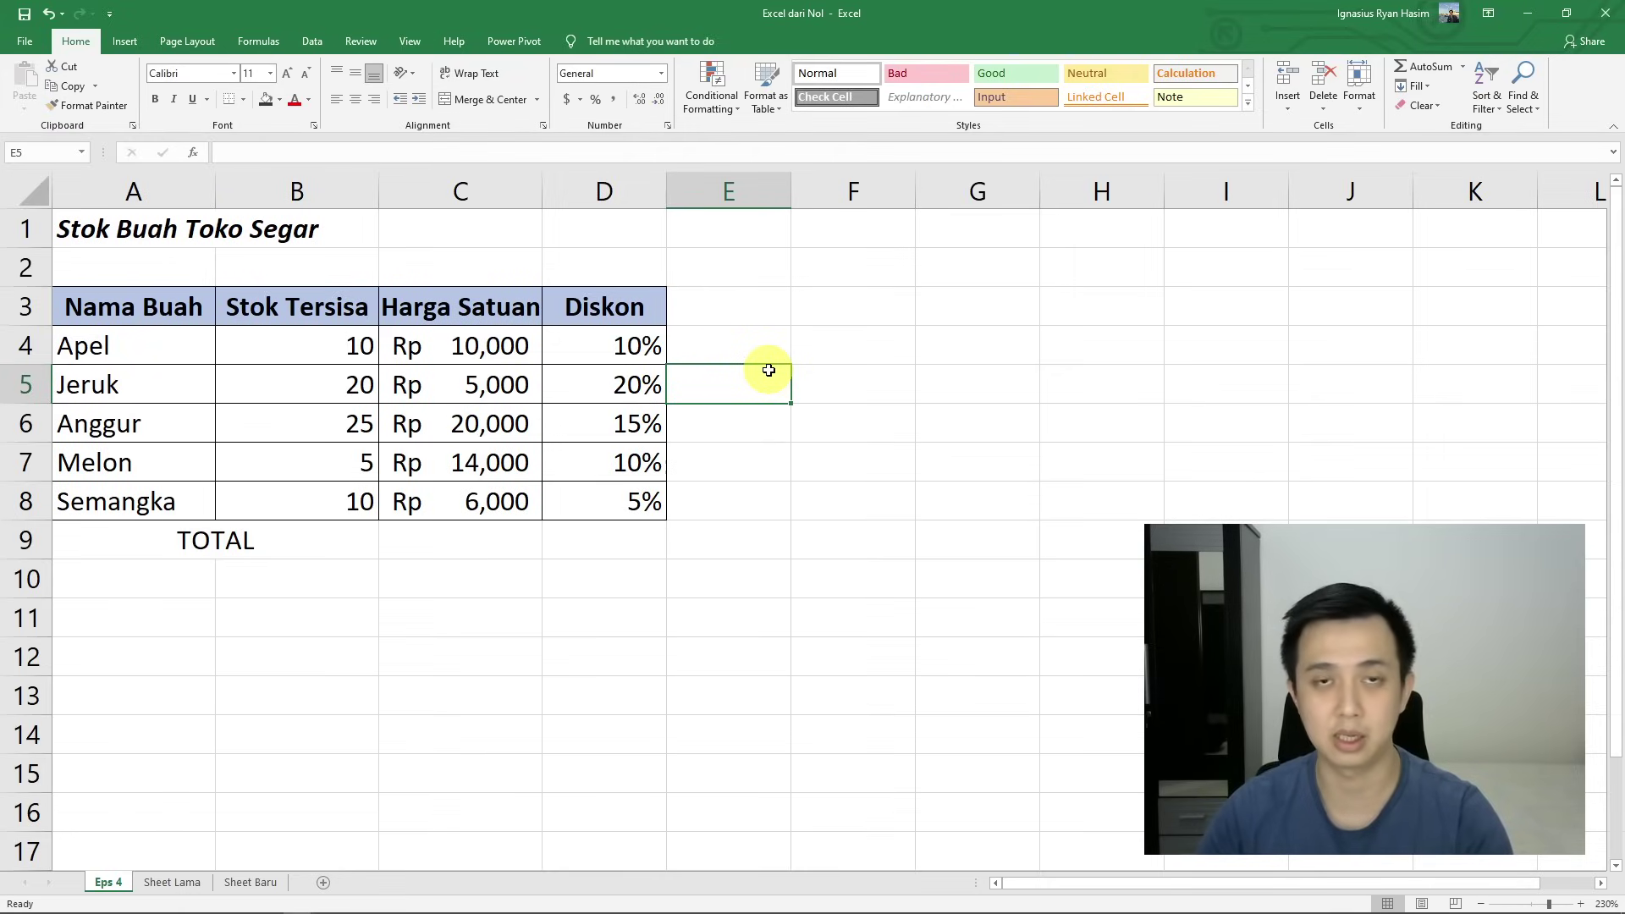
- AutoFit columns A–D, then adjust column C's width so prices like Rp 10,000 show fully
click(652, 534)
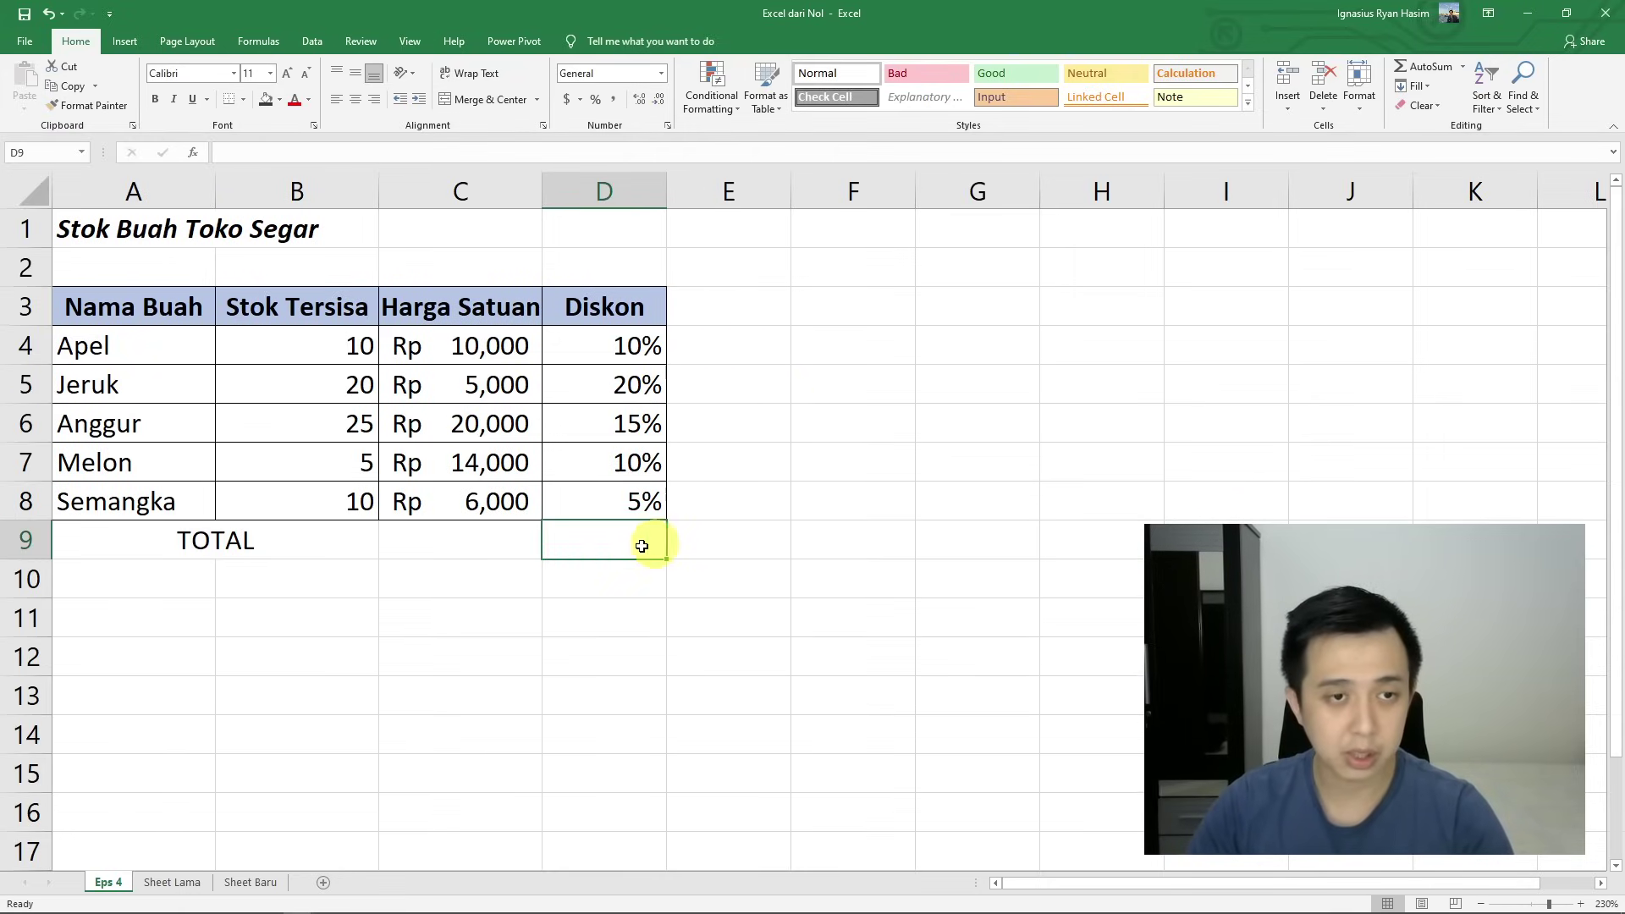
click(451, 500)
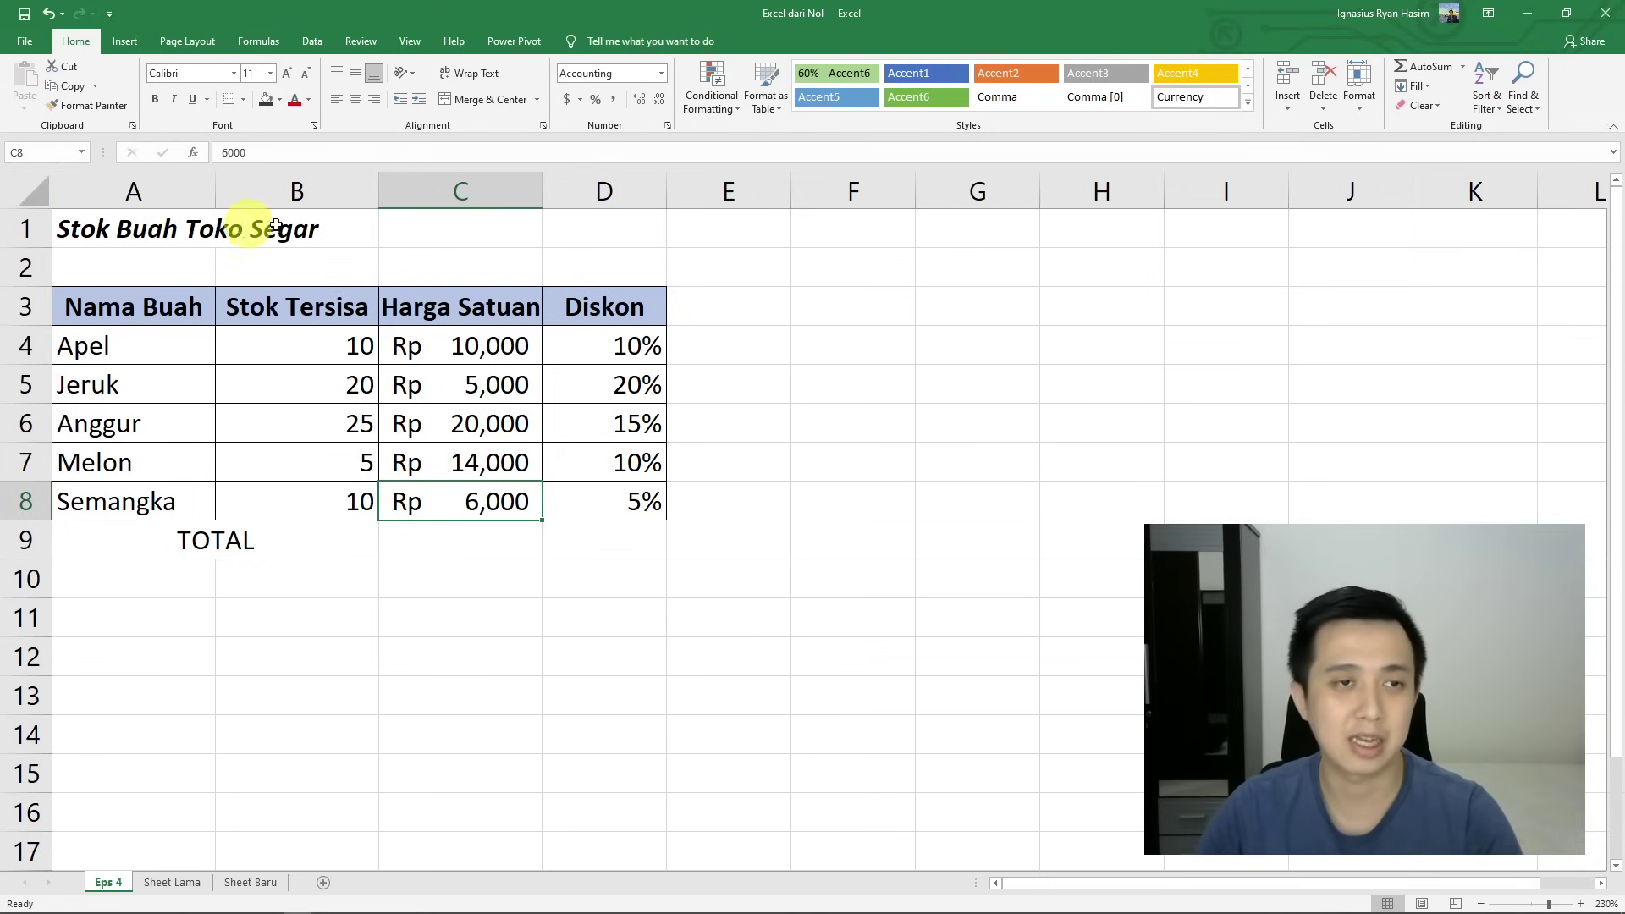
mouse_move(138, 190)
mouse_down()
mouse_move(560, 177)
mouse_move(522, 186)
mouse_up()
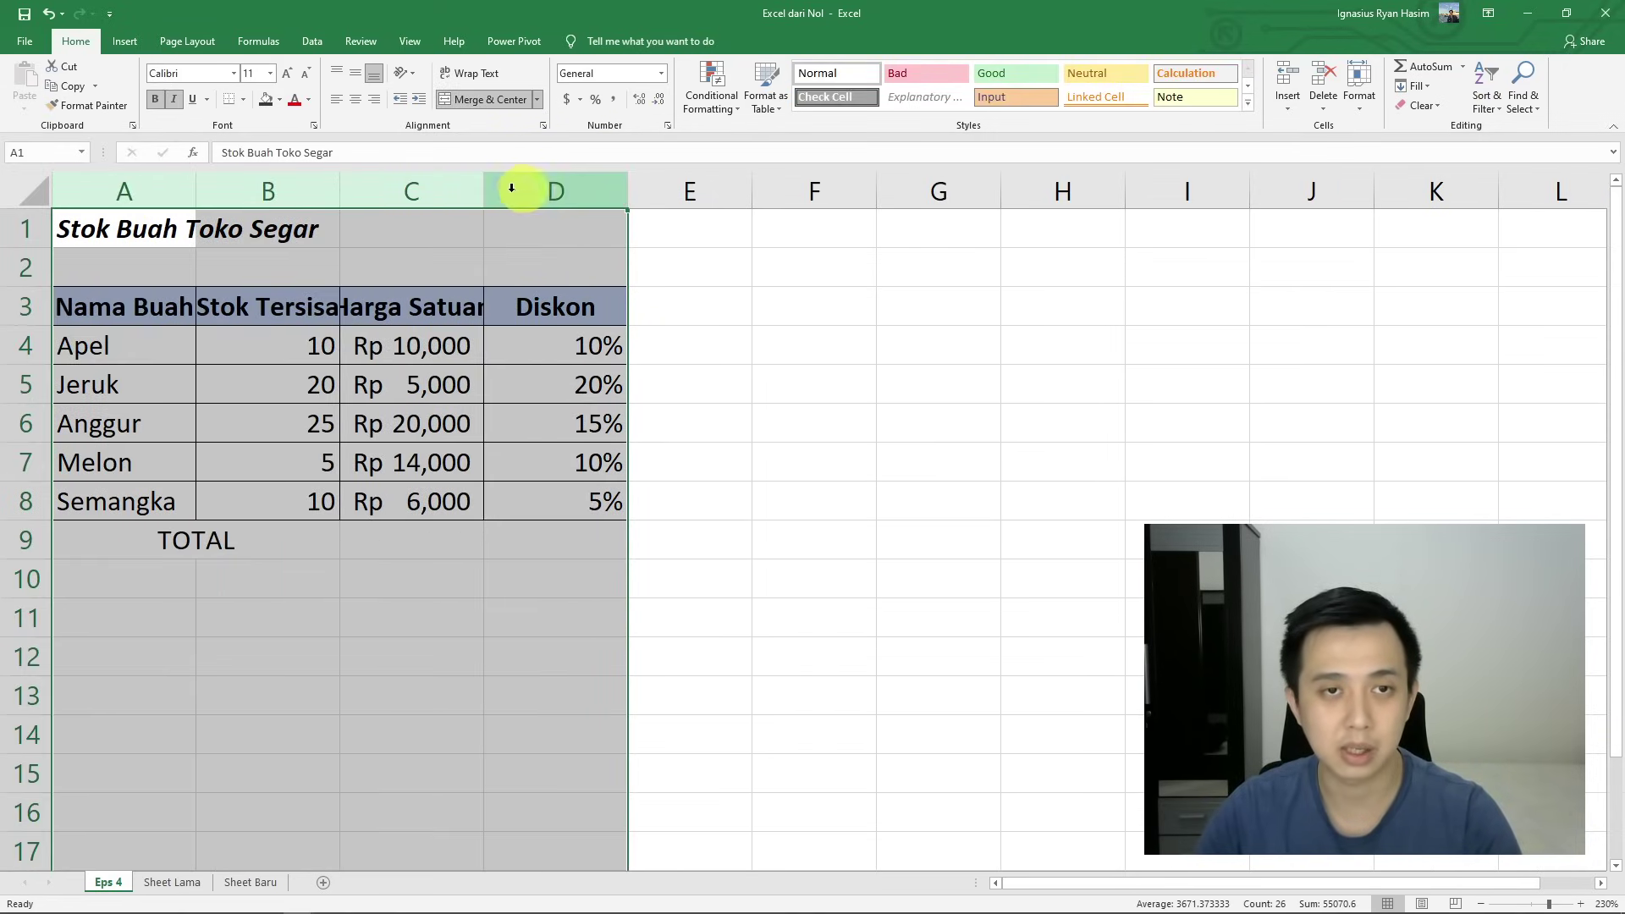
click(530, 415)
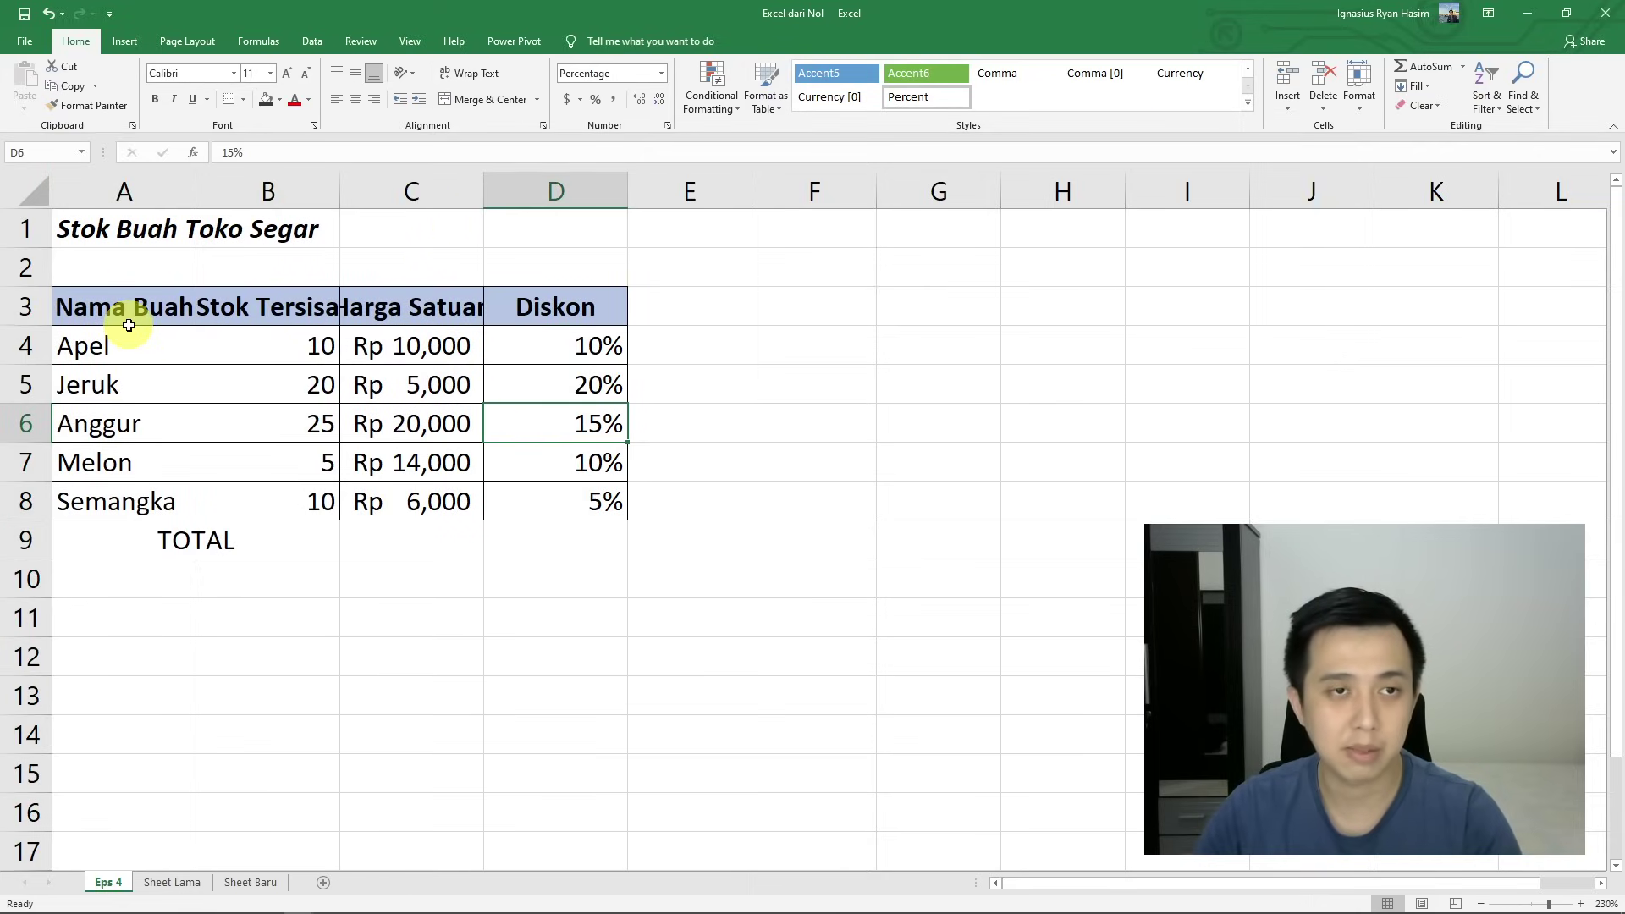
drag(127, 313, 518, 292)
drag(483, 188, 463, 188)
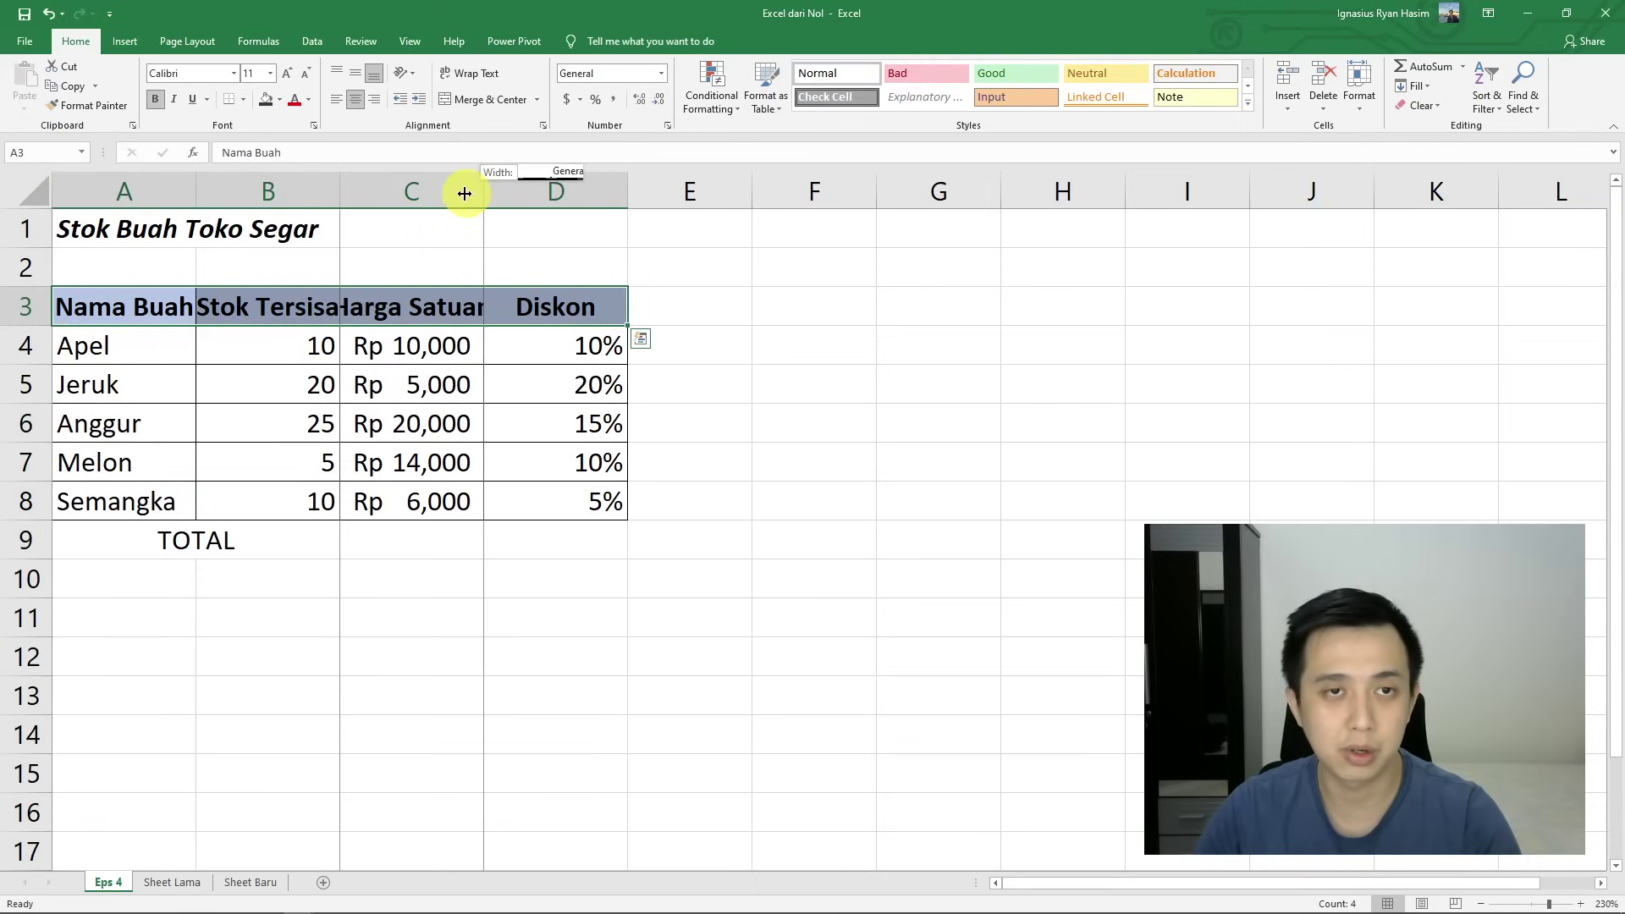
click(519, 446)
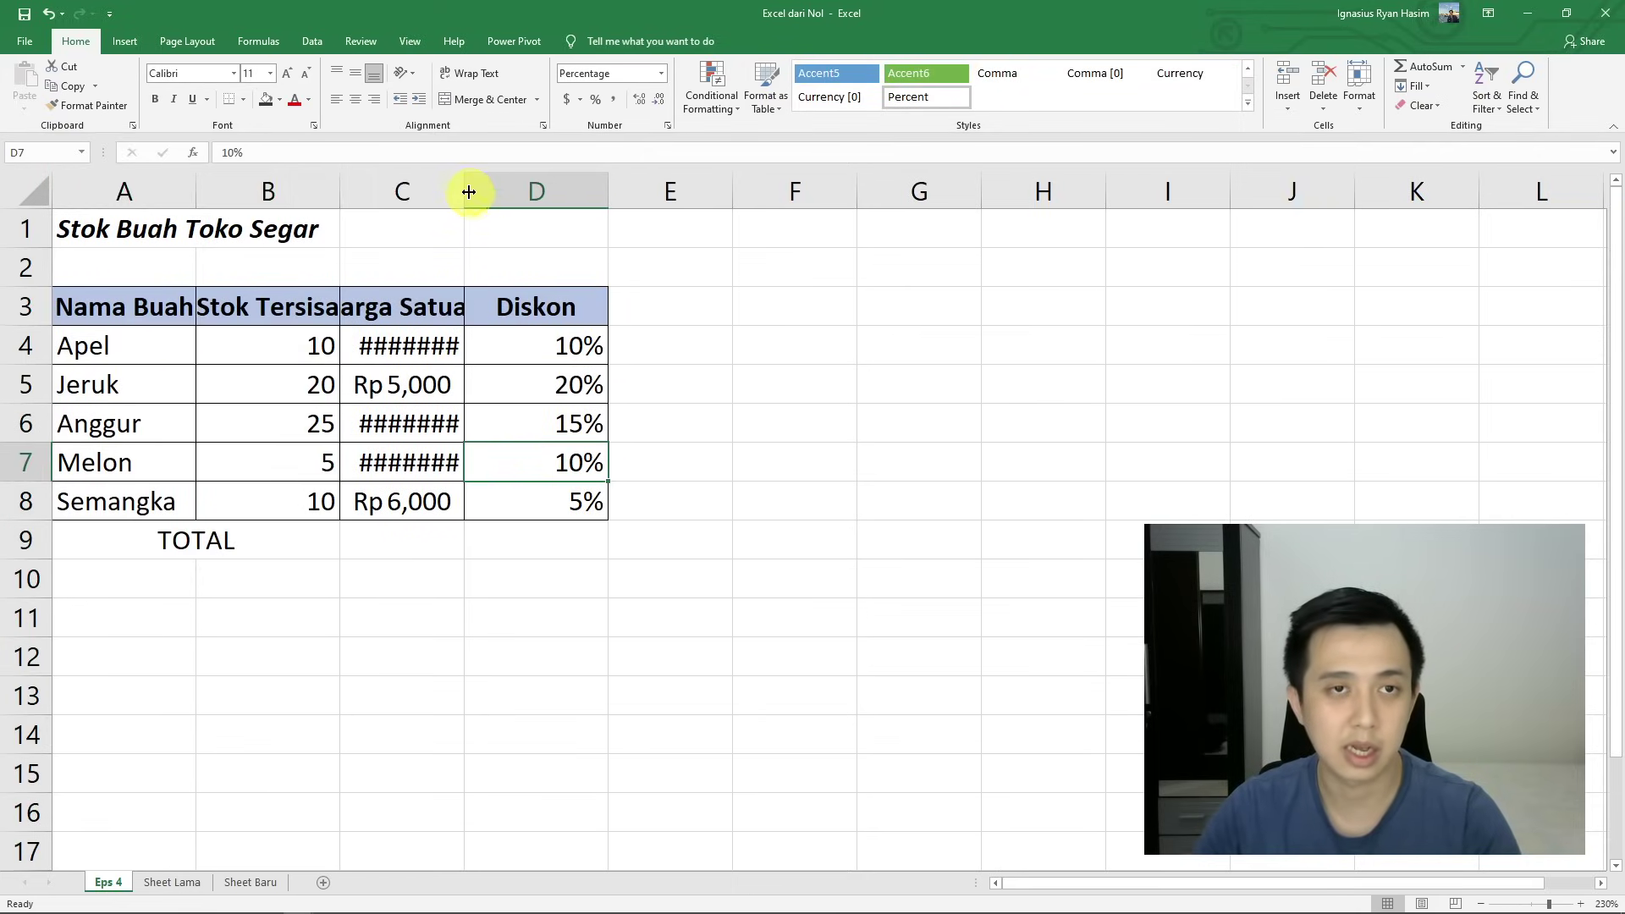
drag(468, 186, 490, 189)
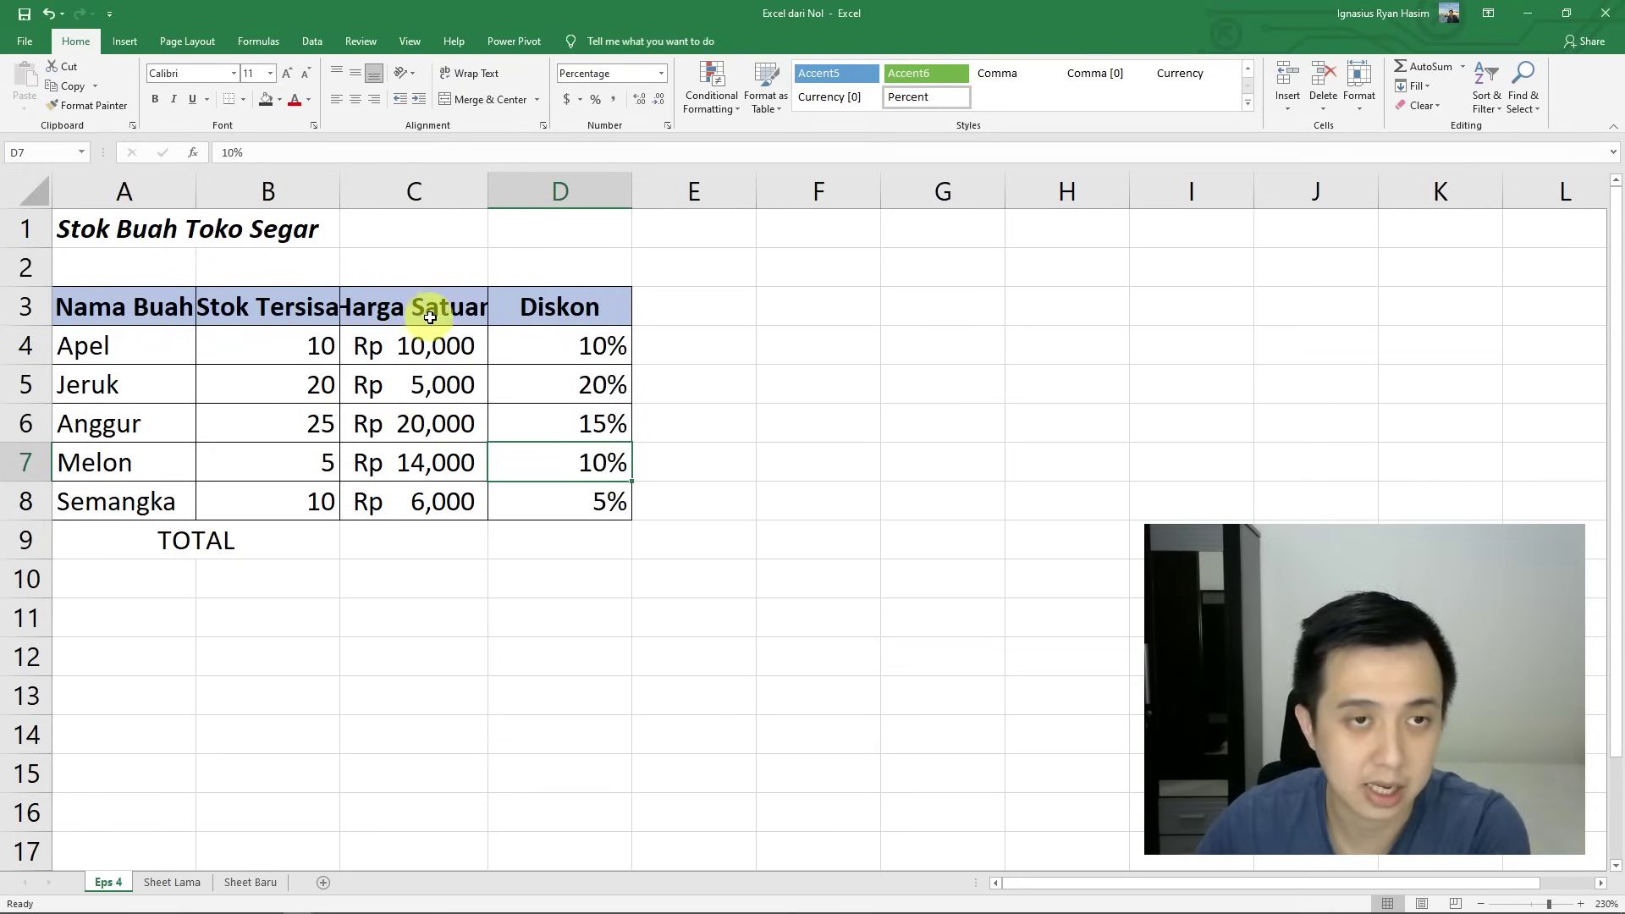
- Wrap text in header row 3 so Nama Buah, Stok Tersisa and Harga Satuan span two lines
click(30, 307)
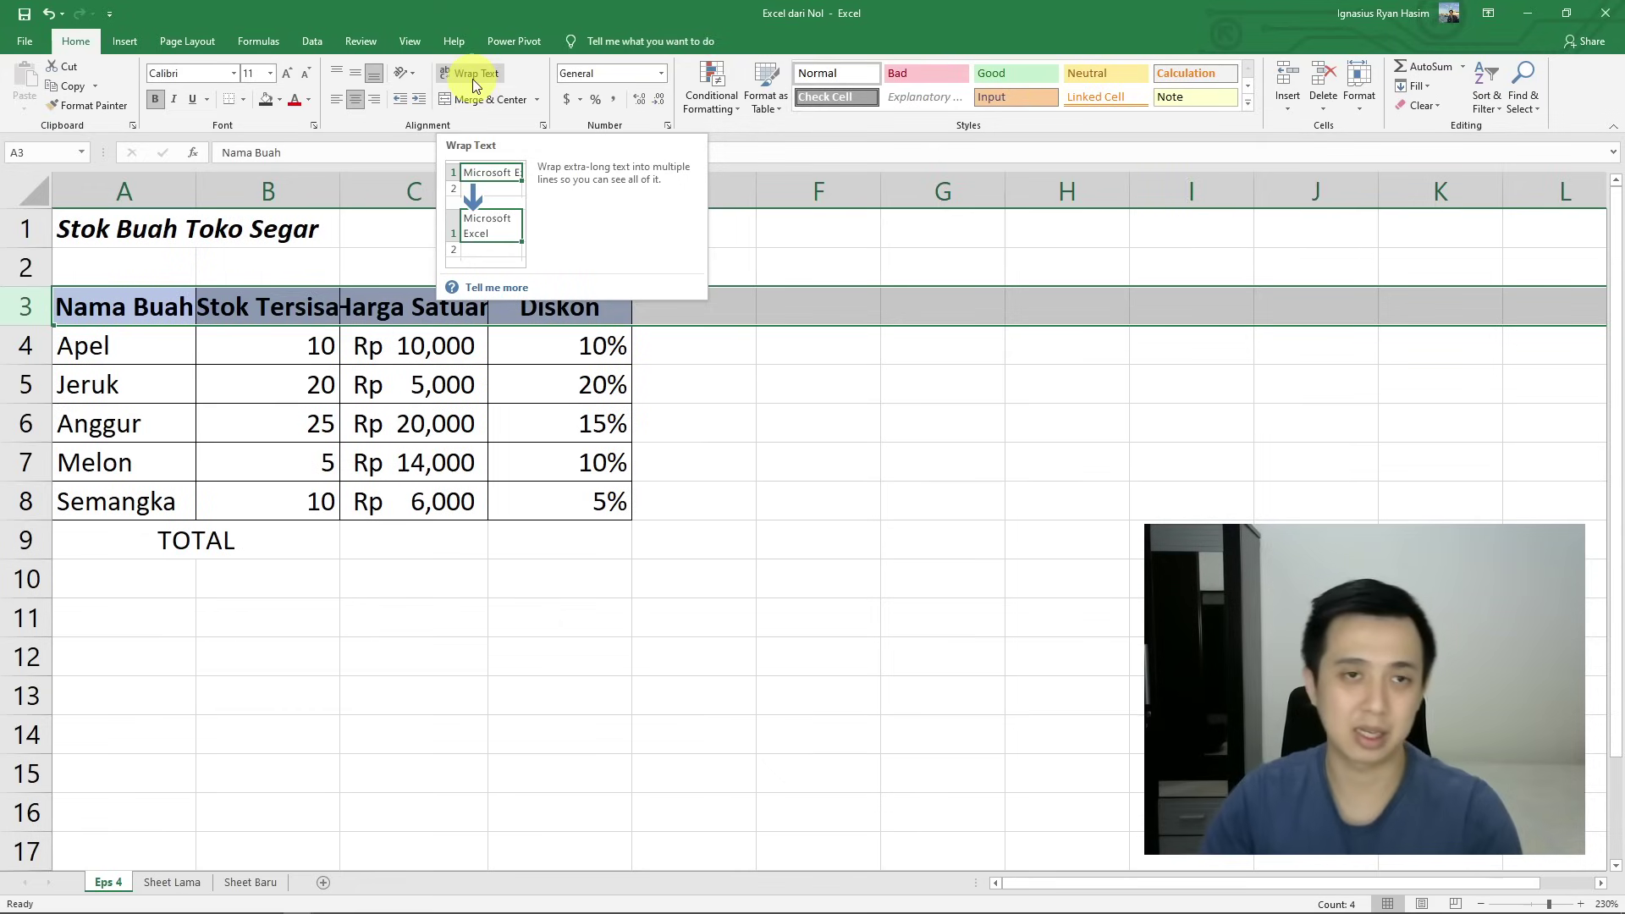
click(474, 76)
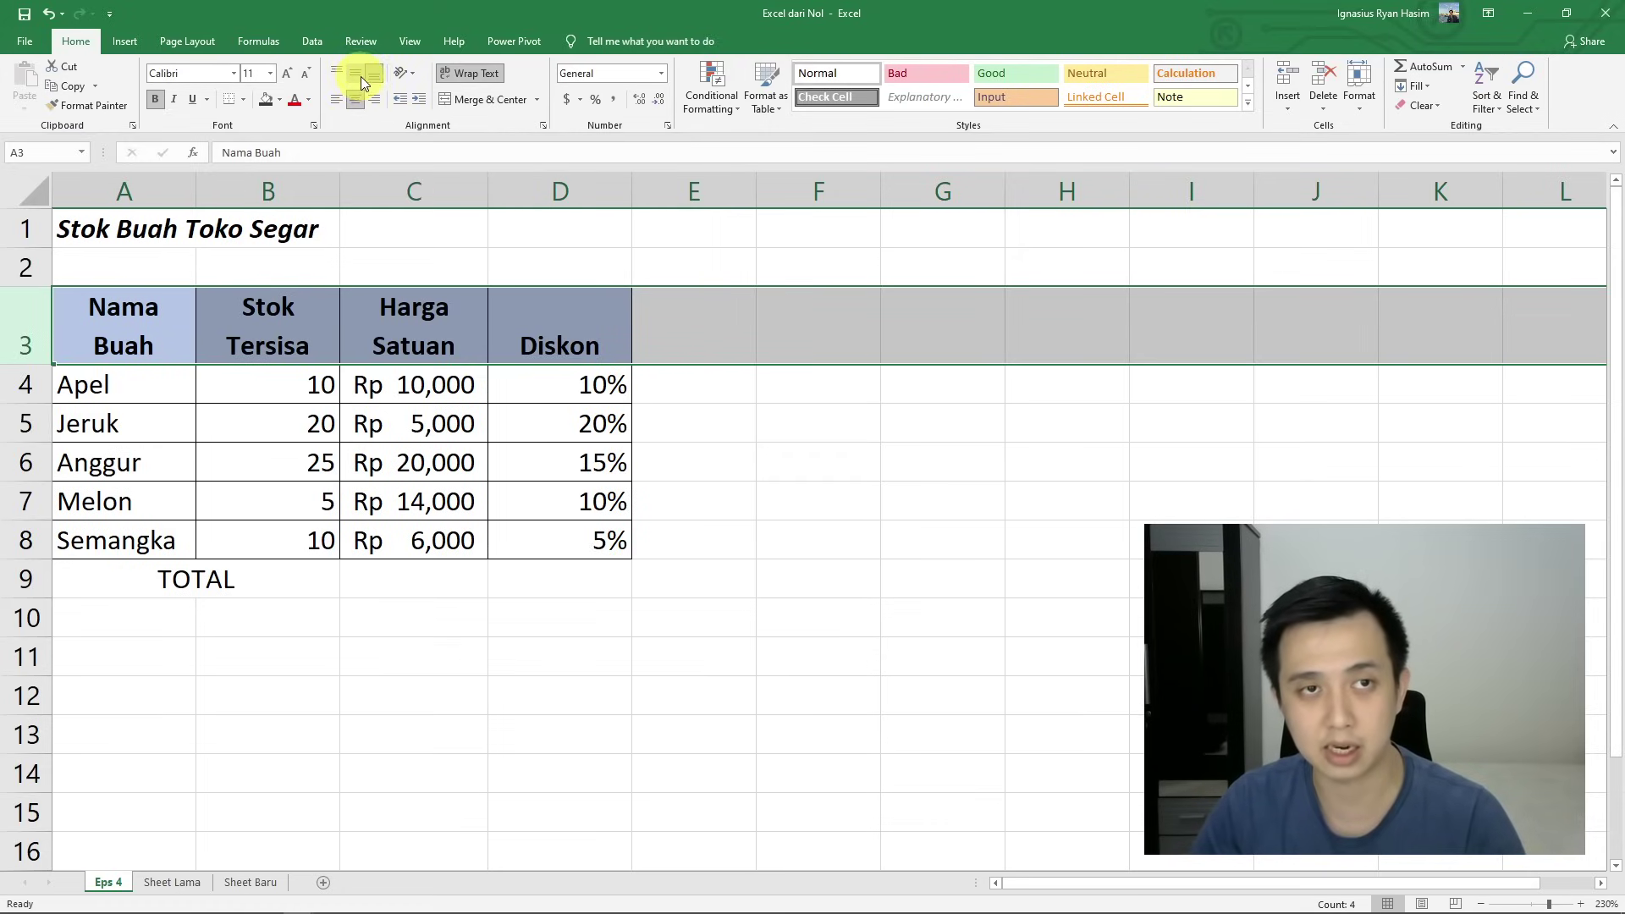
- Apply Middle Align to header cells A3:D3 so Diskon sits vertically centred
click(359, 77)
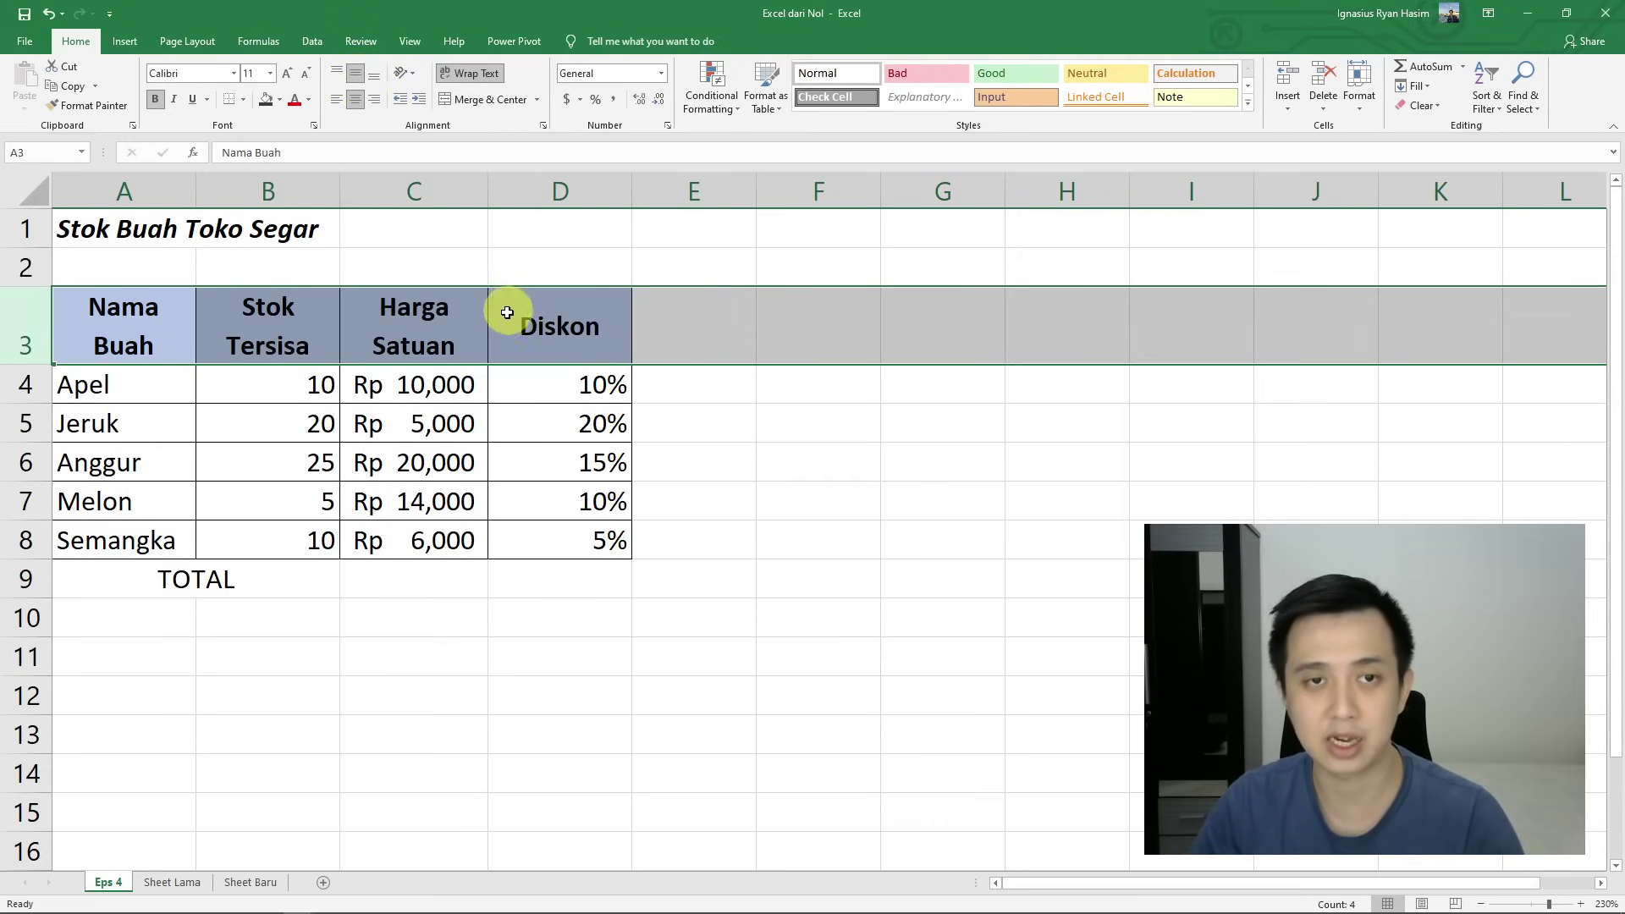
click(724, 446)
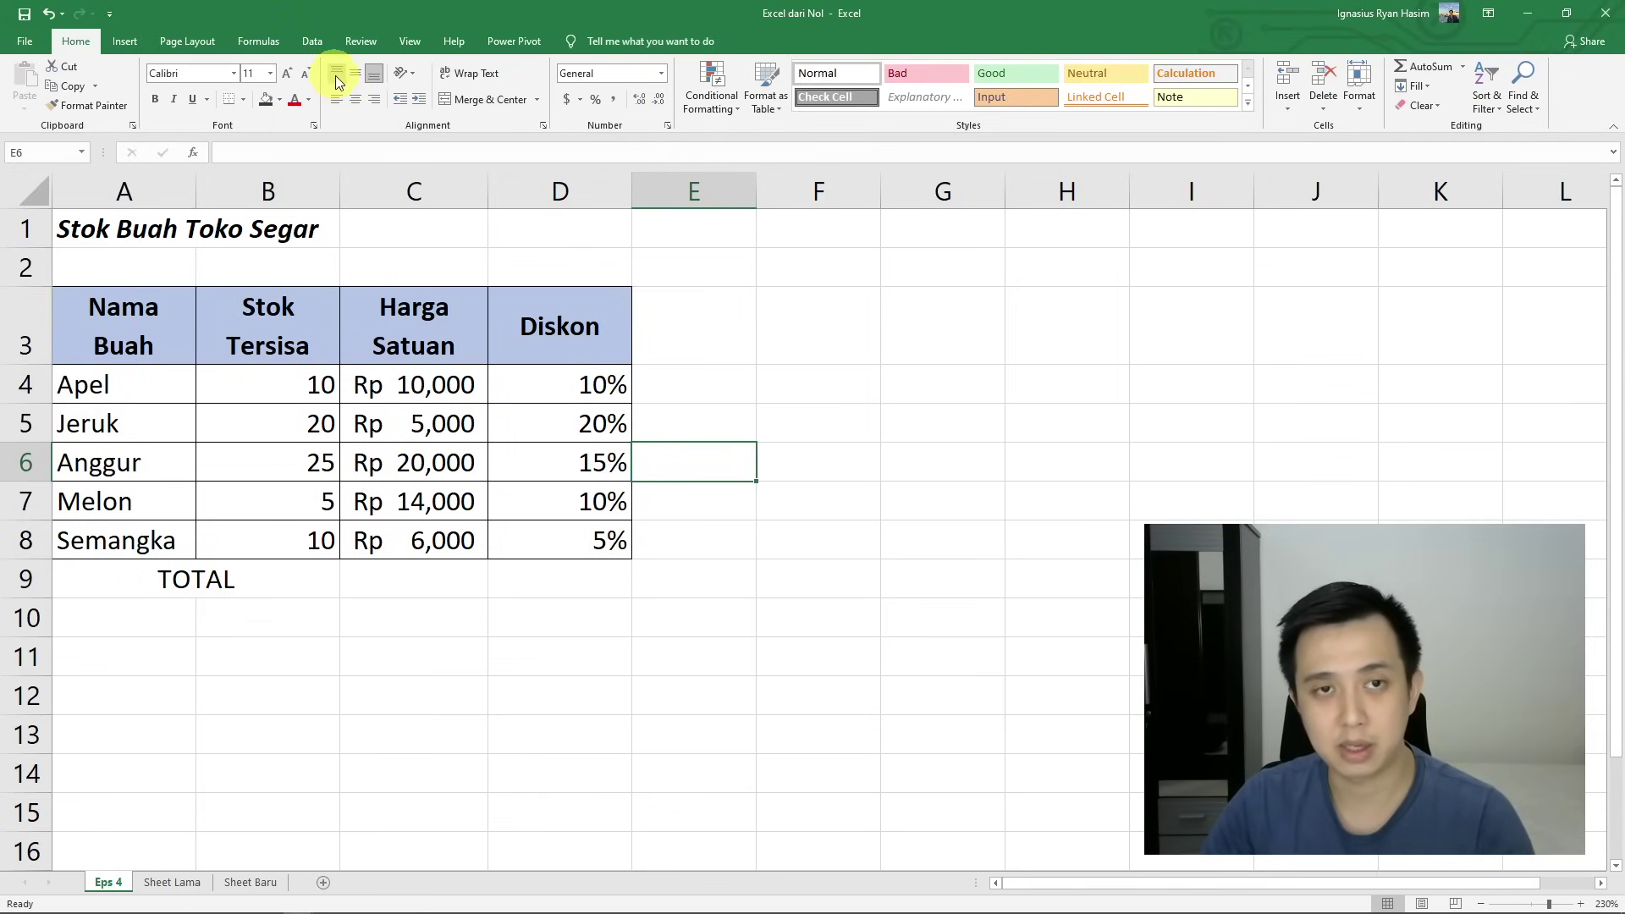
drag(545, 321, 170, 322)
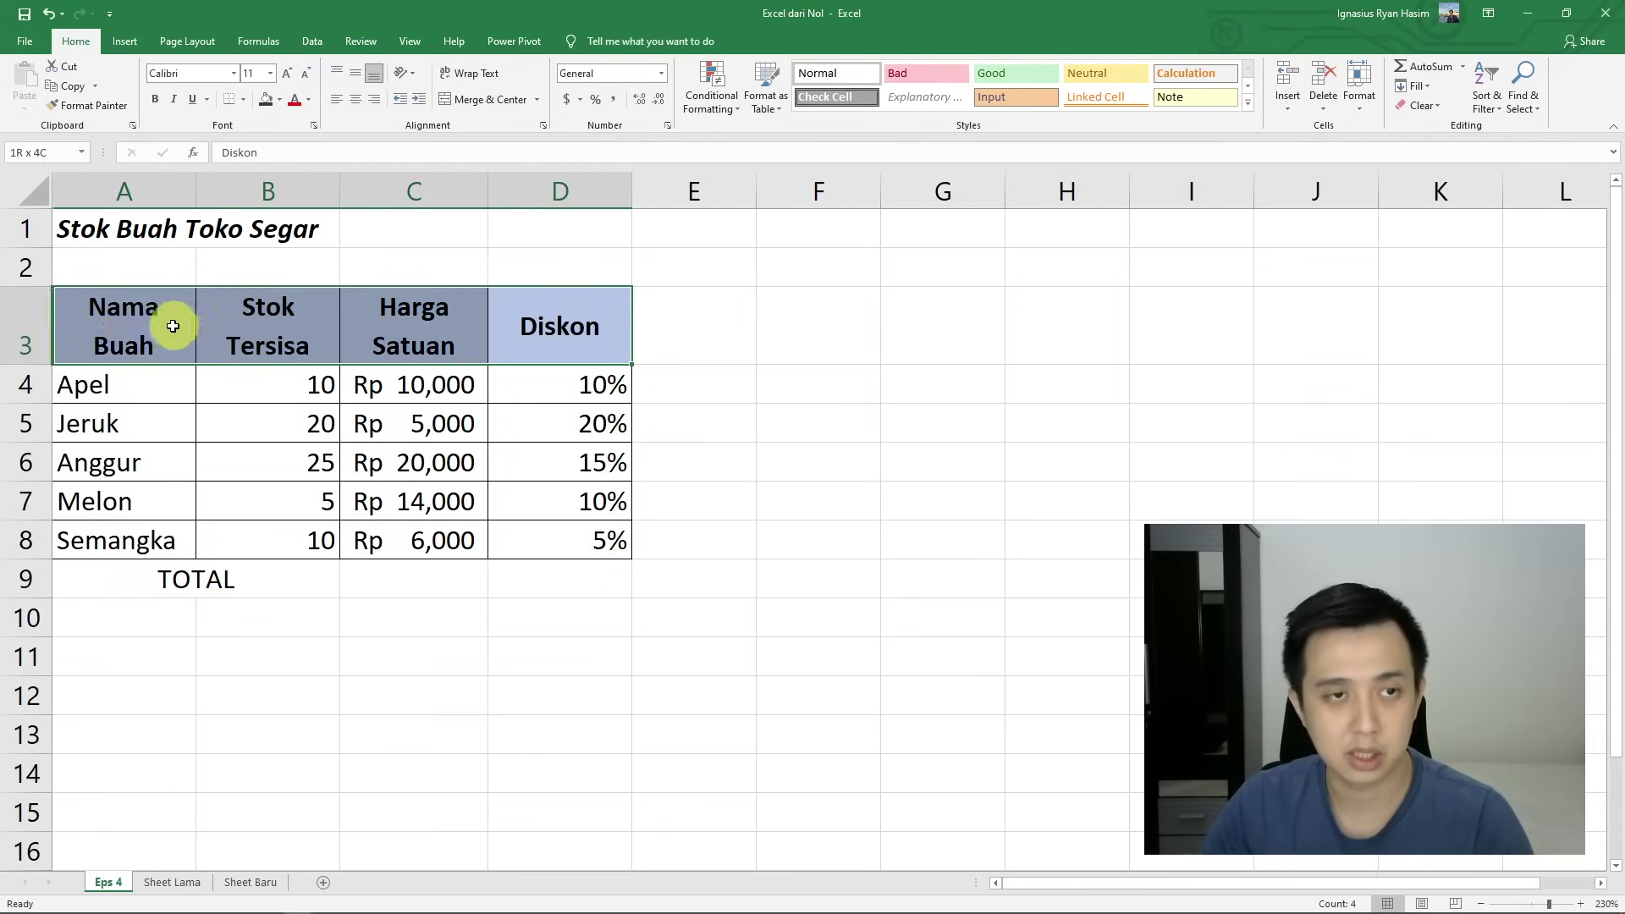
click(334, 73)
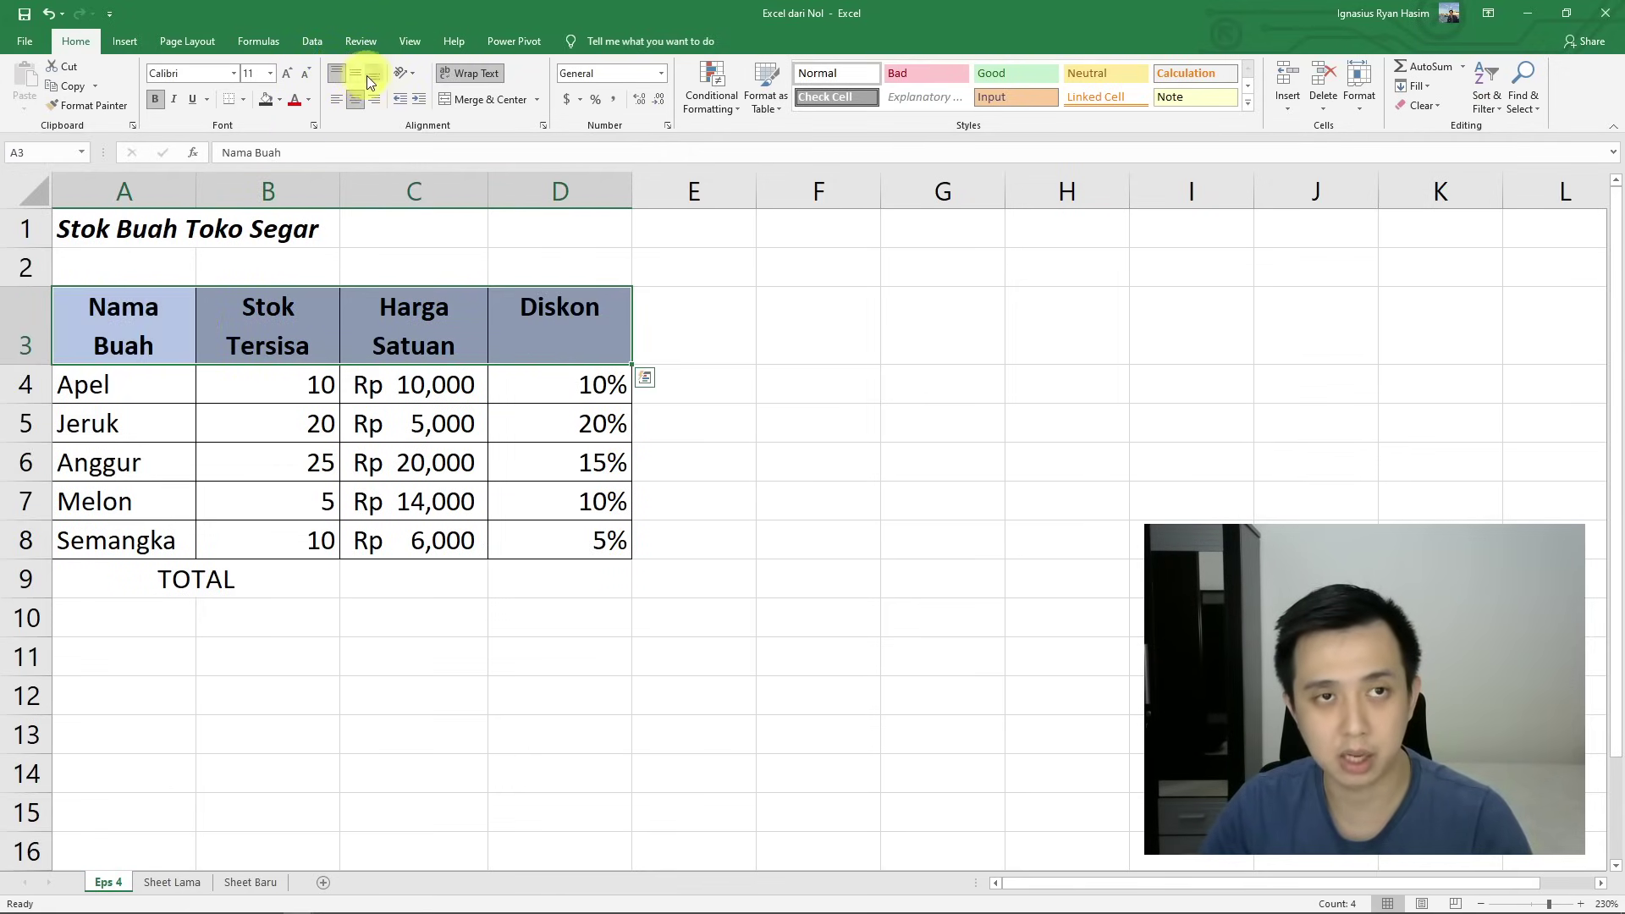
click(370, 74)
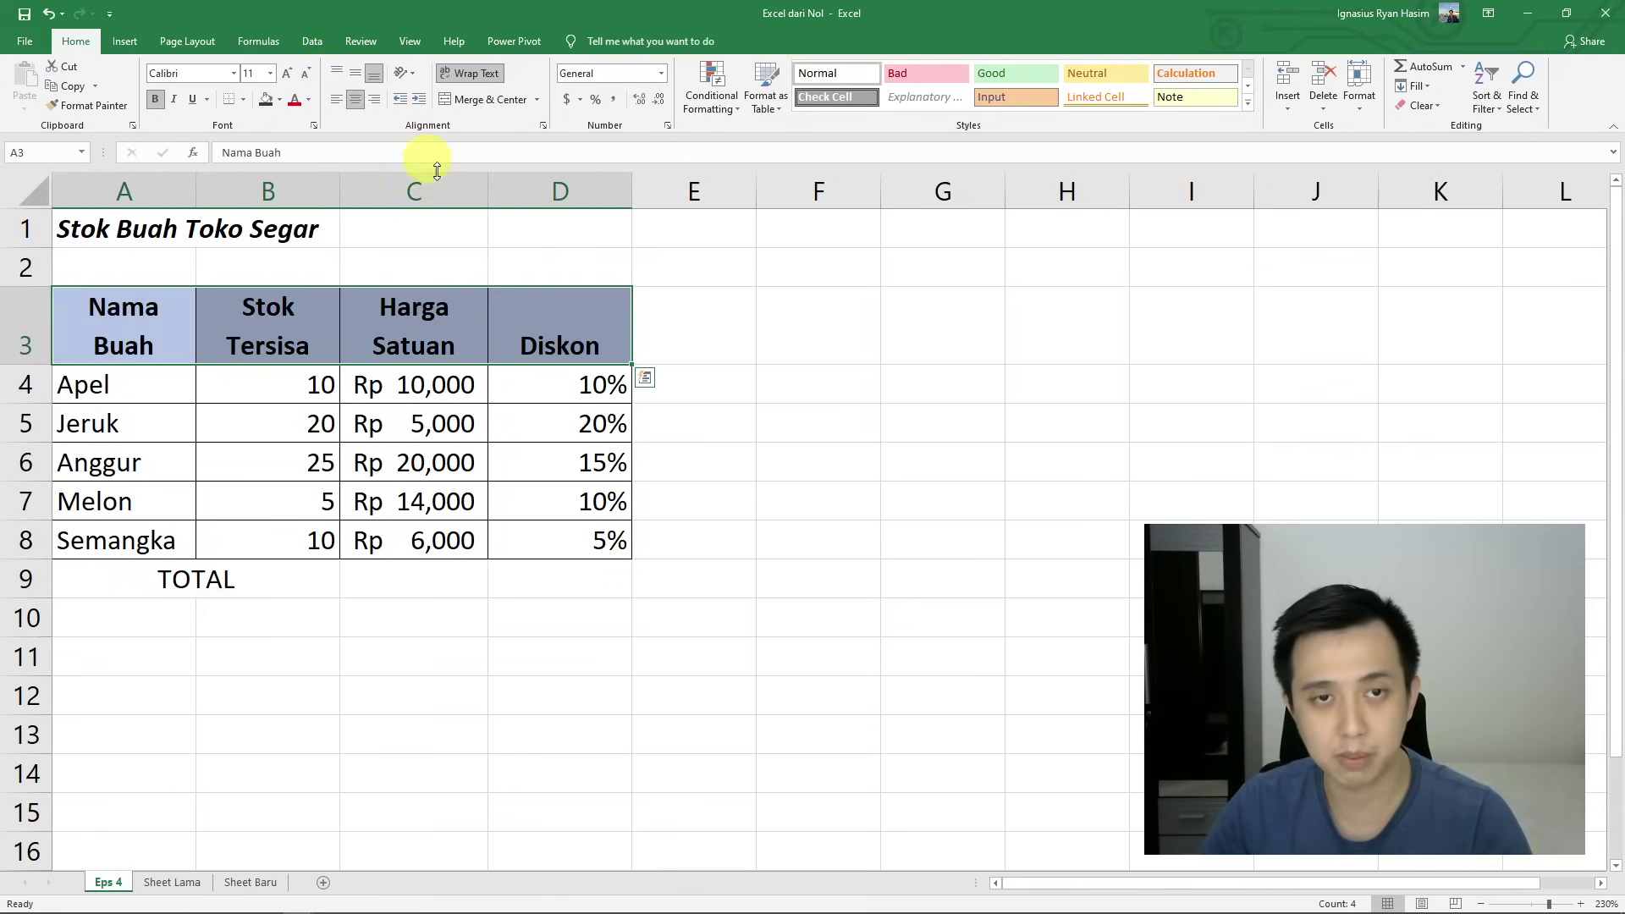
click(354, 74)
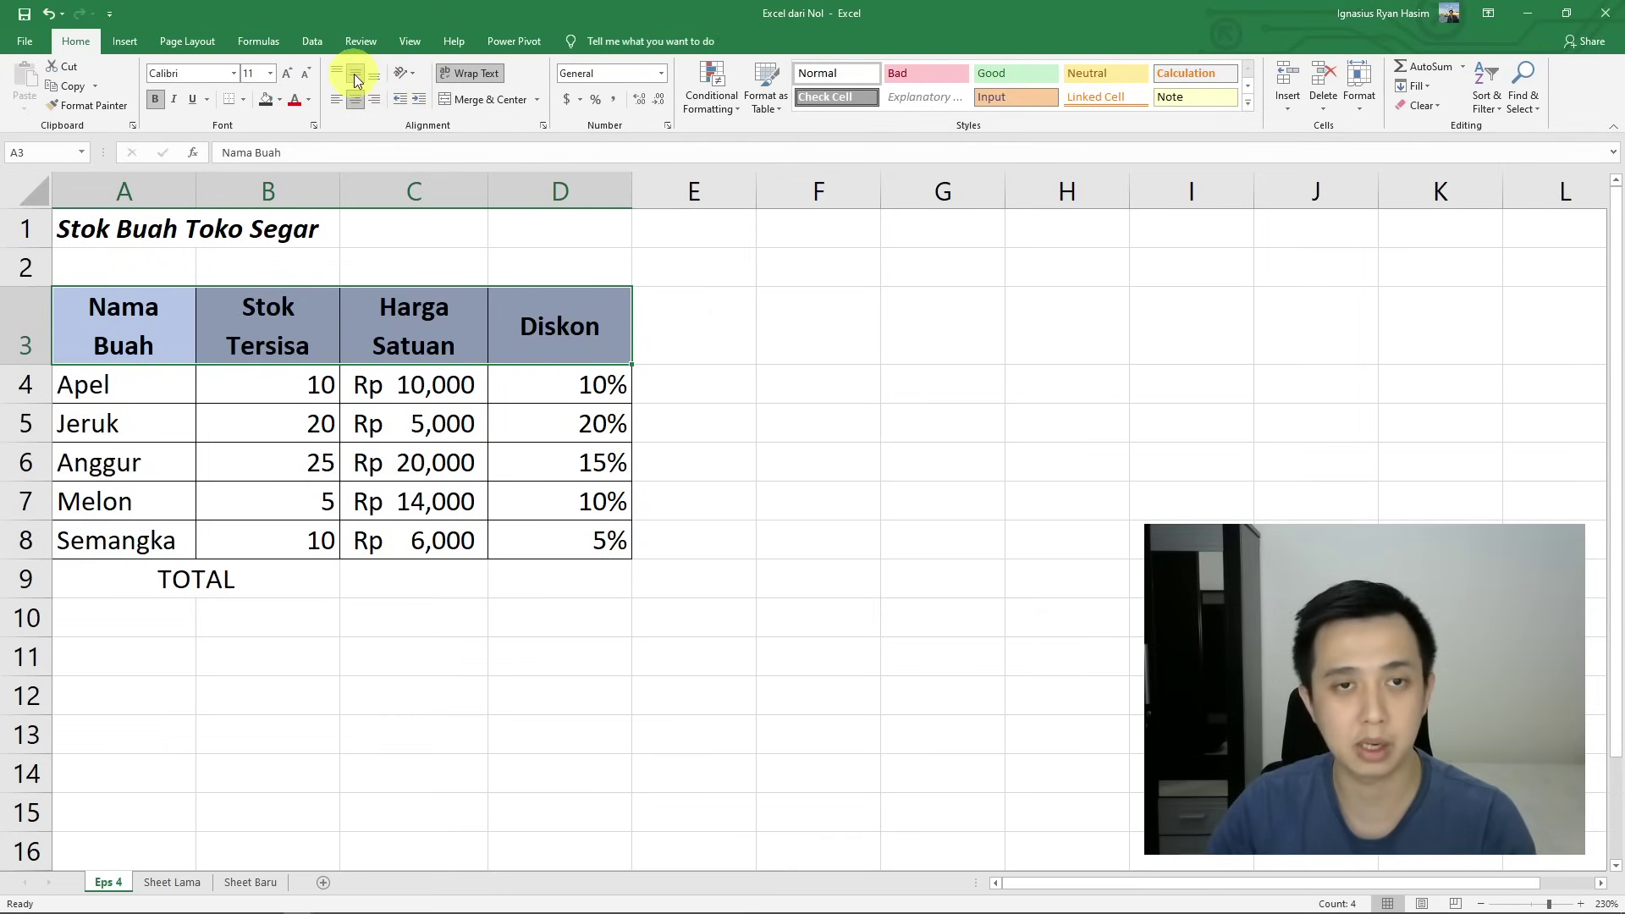
click(854, 425)
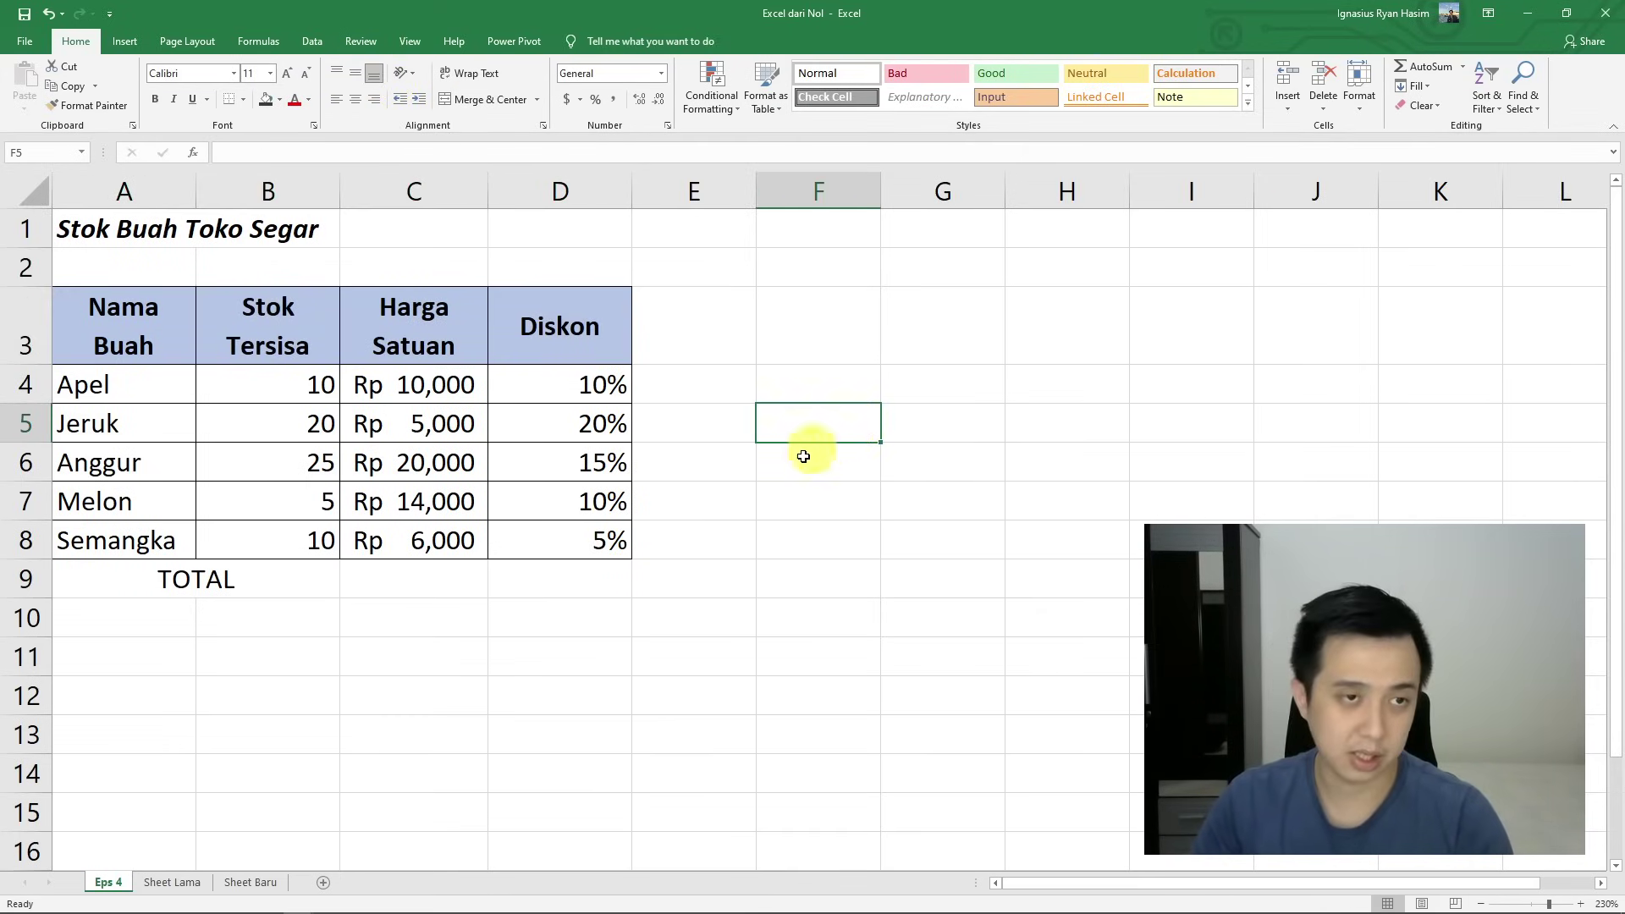
click(764, 504)
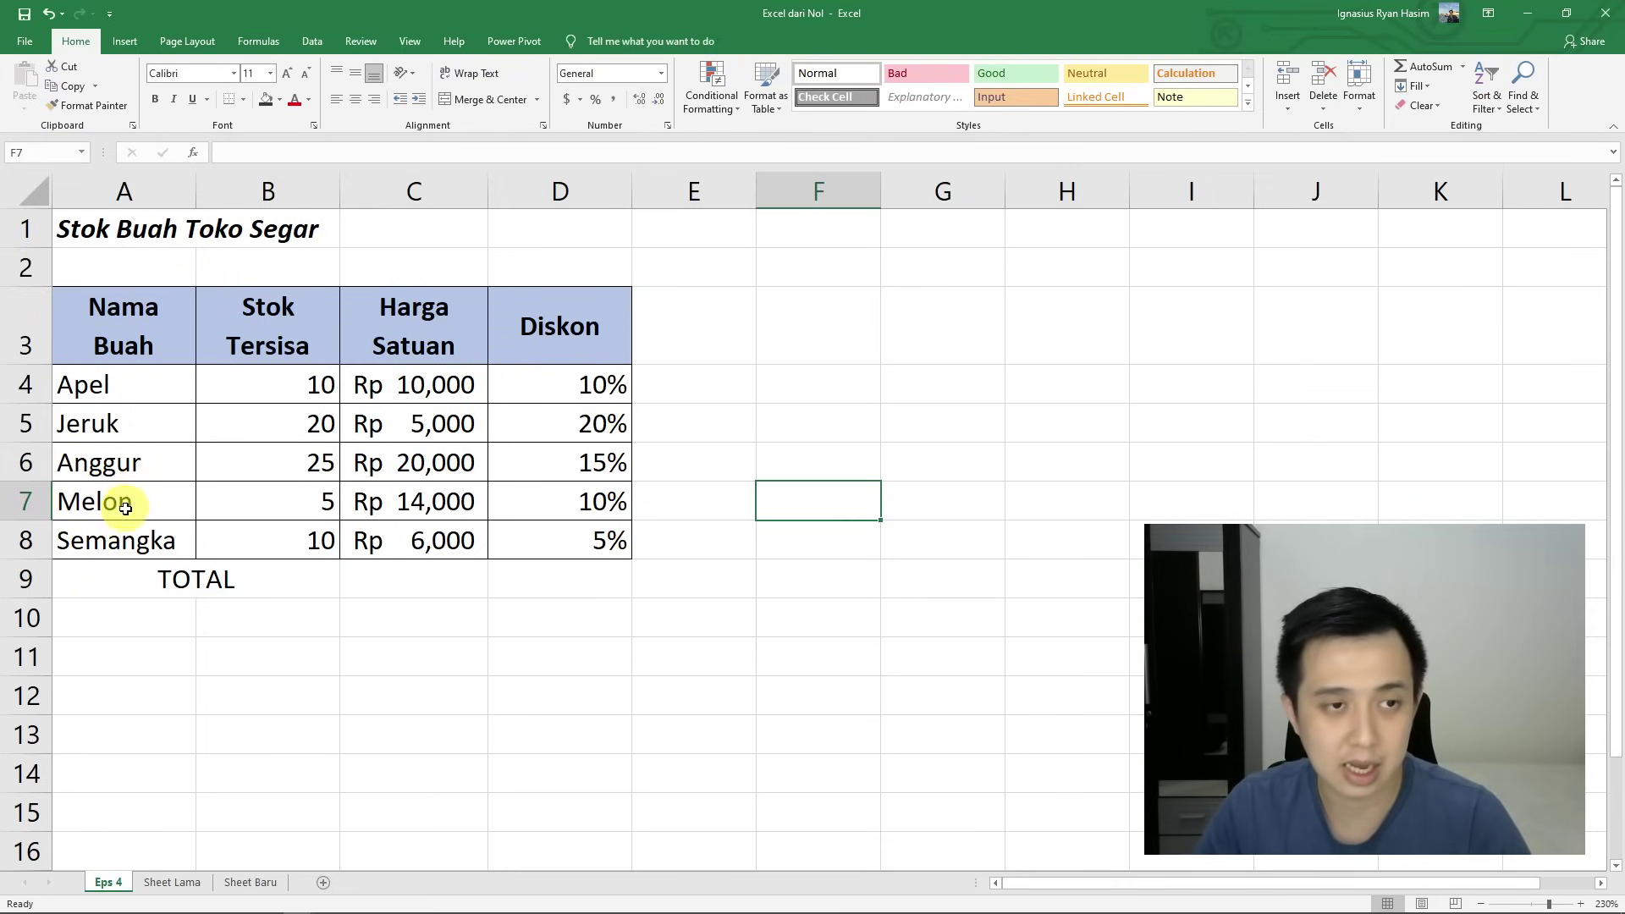
click(136, 464)
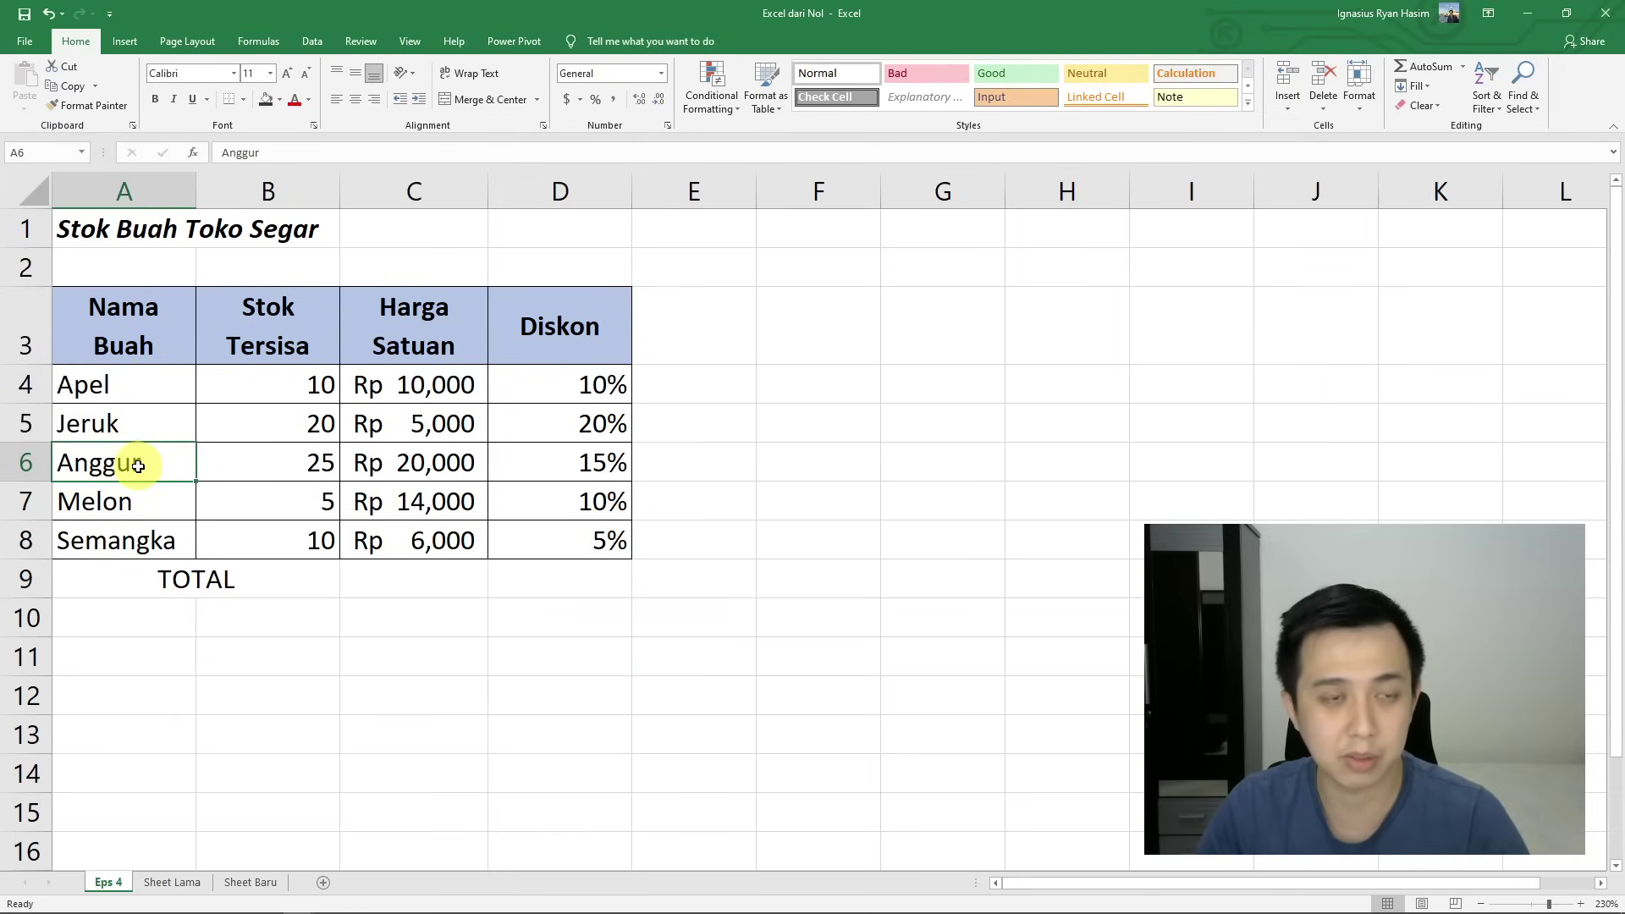
right_click(136, 464)
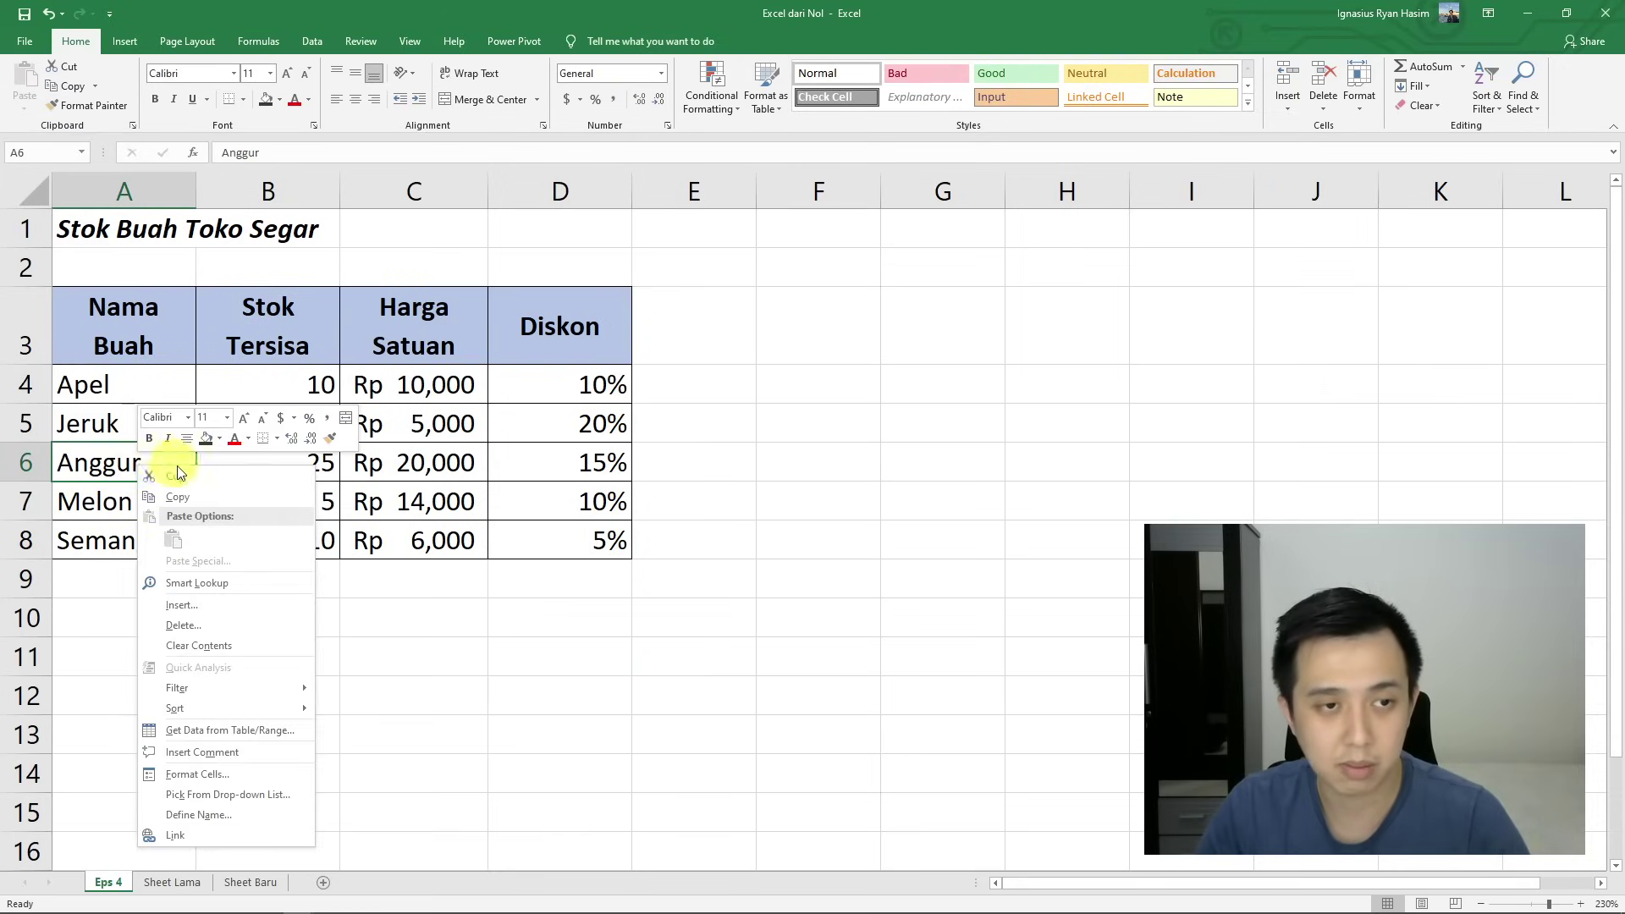
click(231, 602)
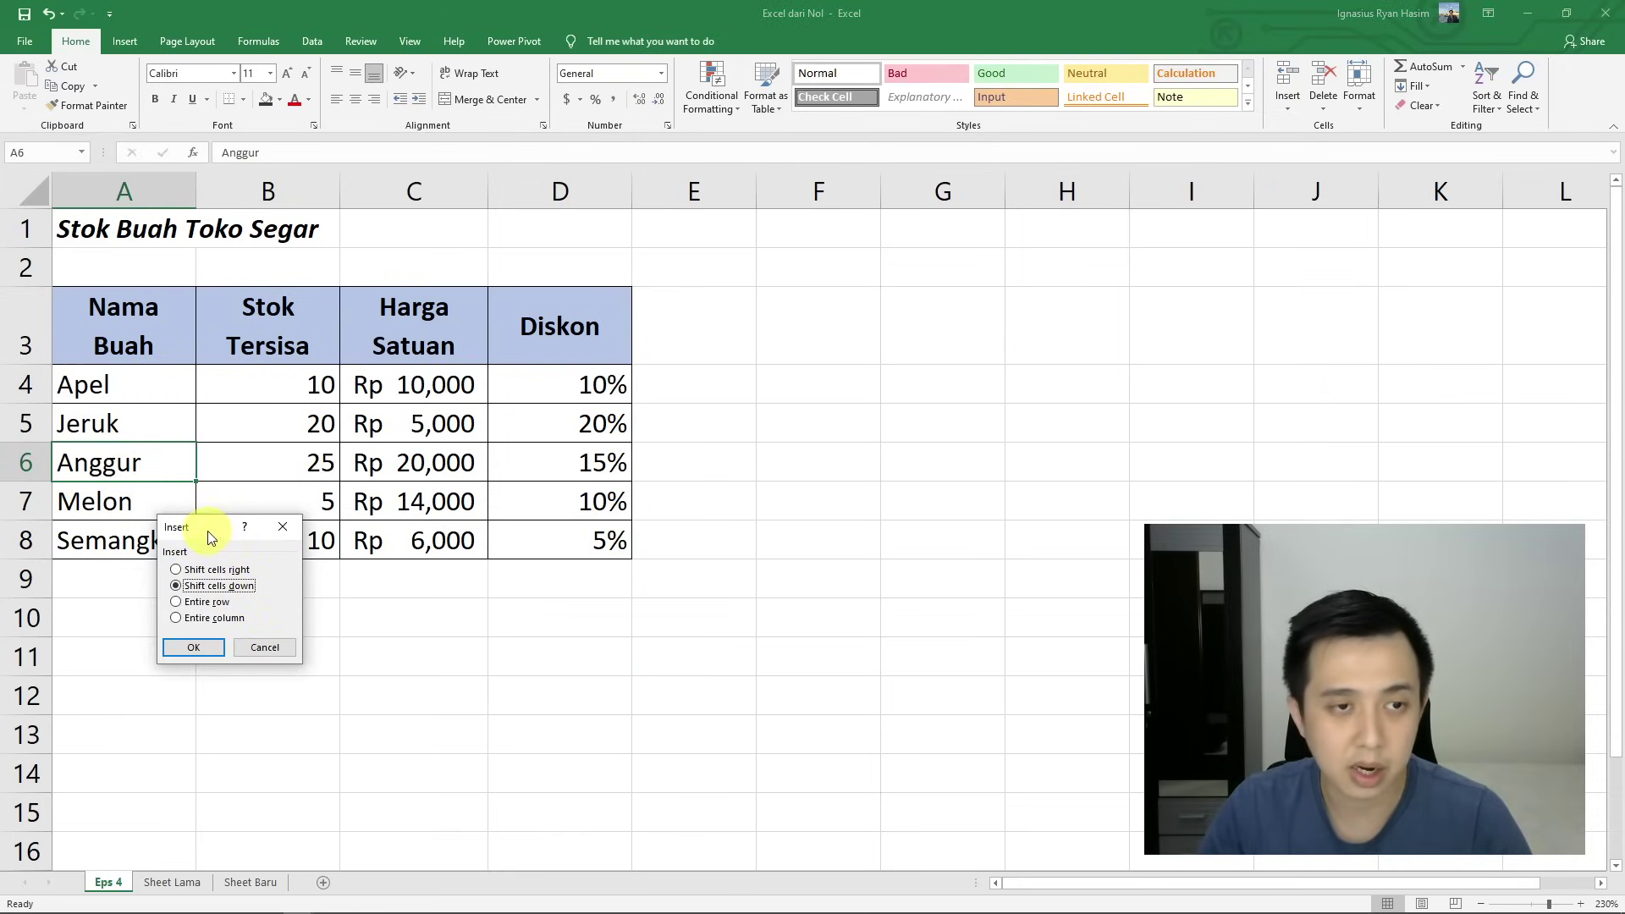
mouse_move(212, 527)
mouse_down()
mouse_move(580, 413)
mouse_move(747, 426)
mouse_up()
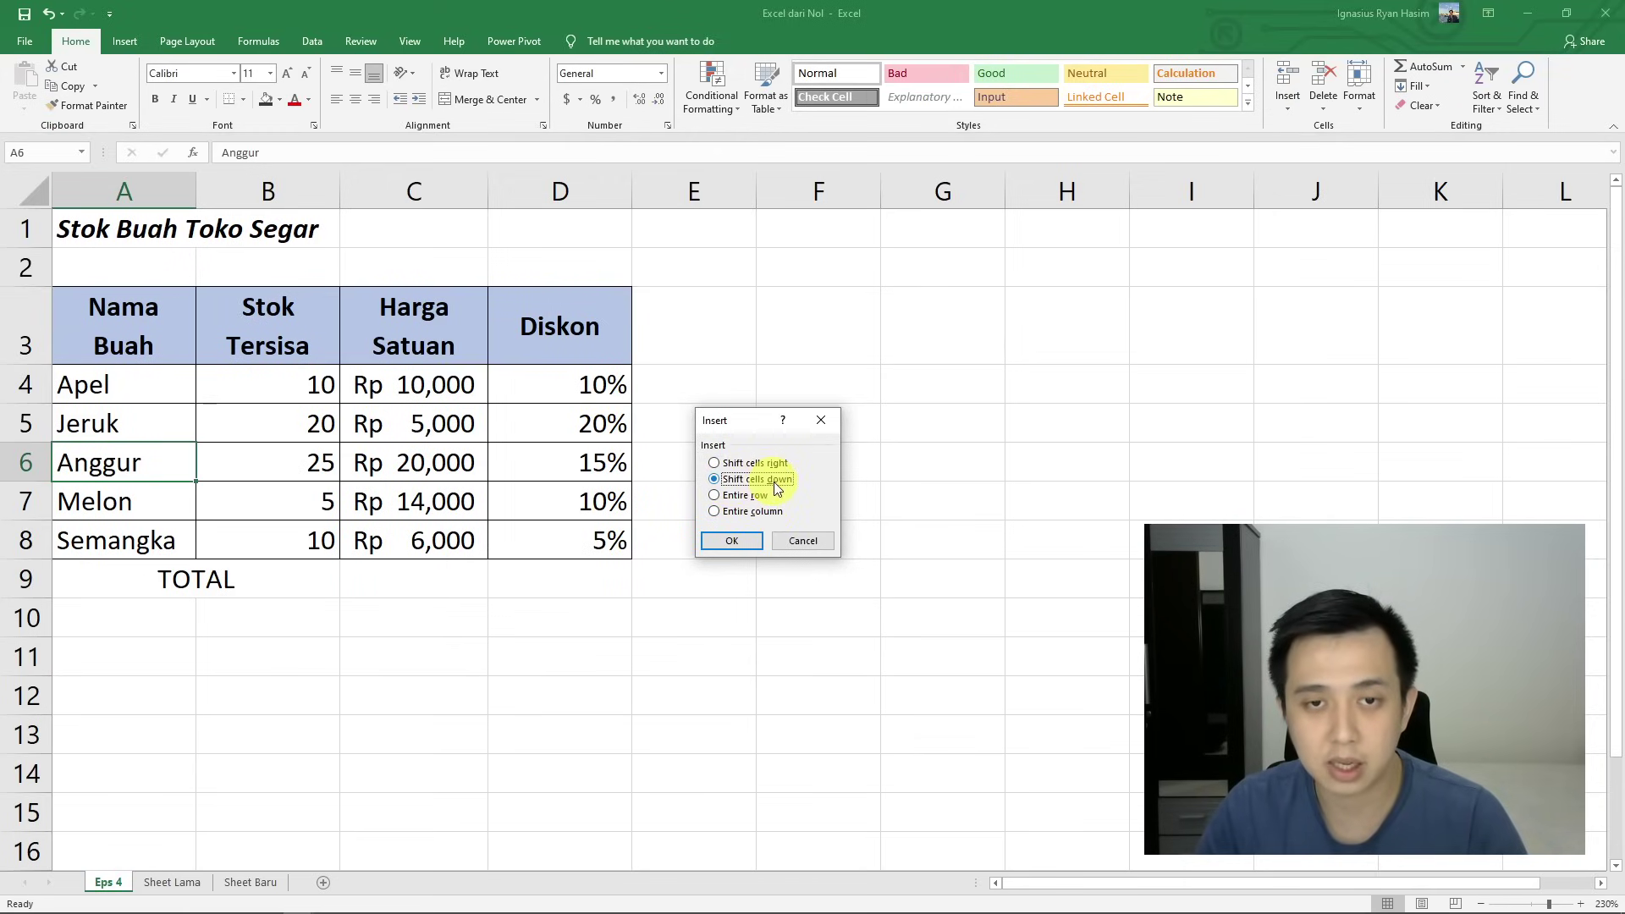
click(729, 541)
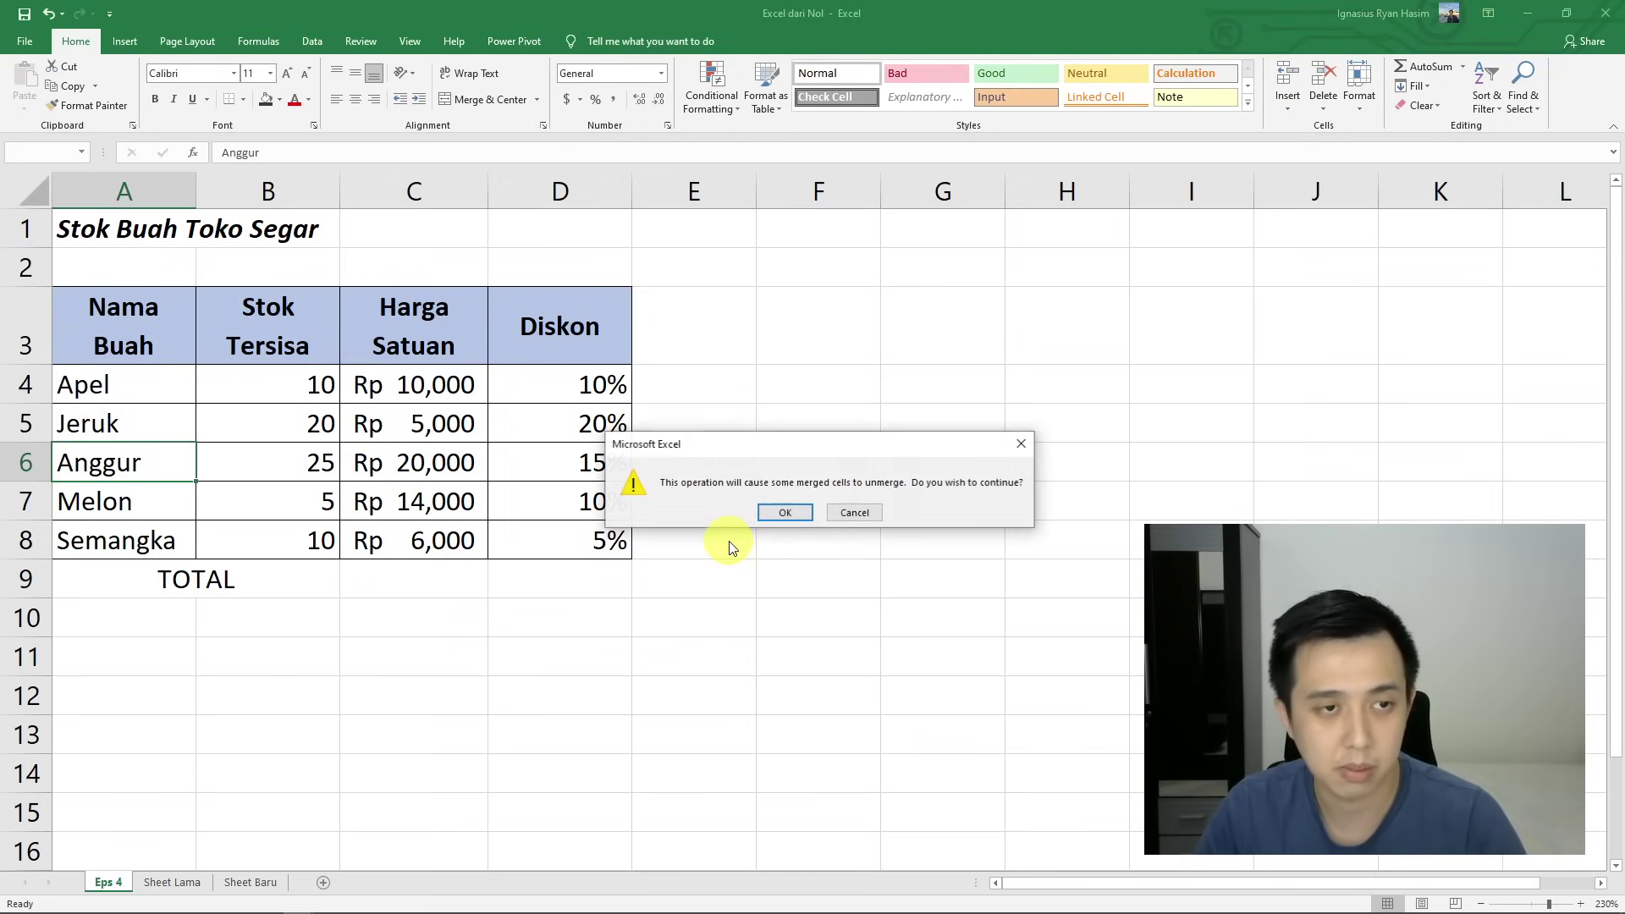
click(787, 513)
click(715, 591)
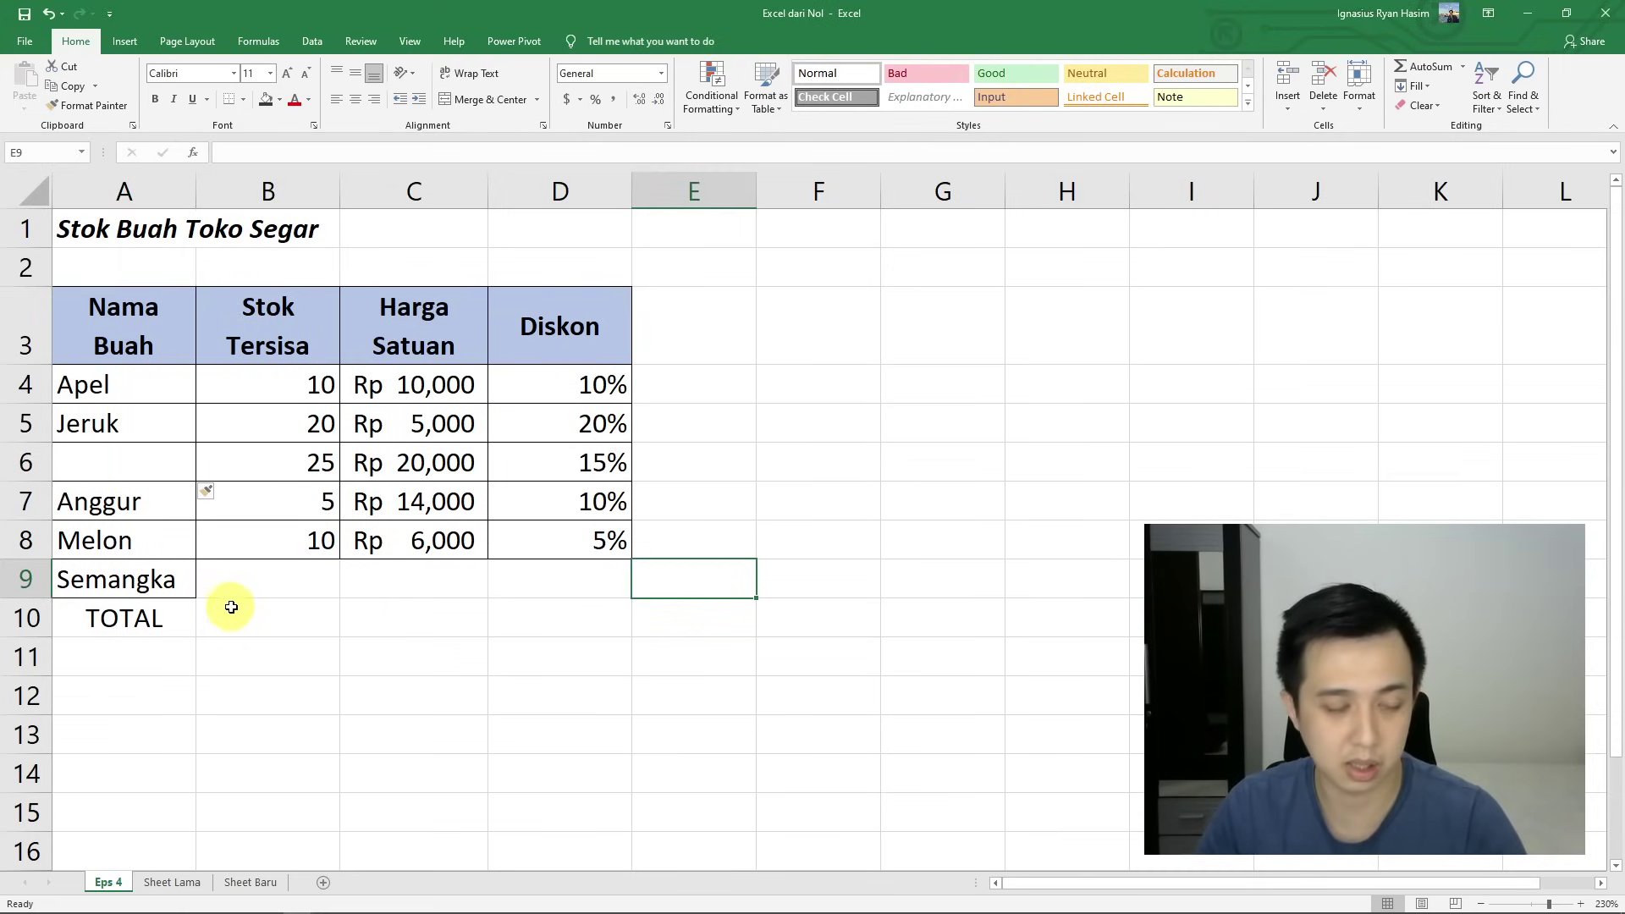
key(ctrl+z)
- Unmerge A9:B9 so TOTAL sits alone in cell A9
click(245, 582)
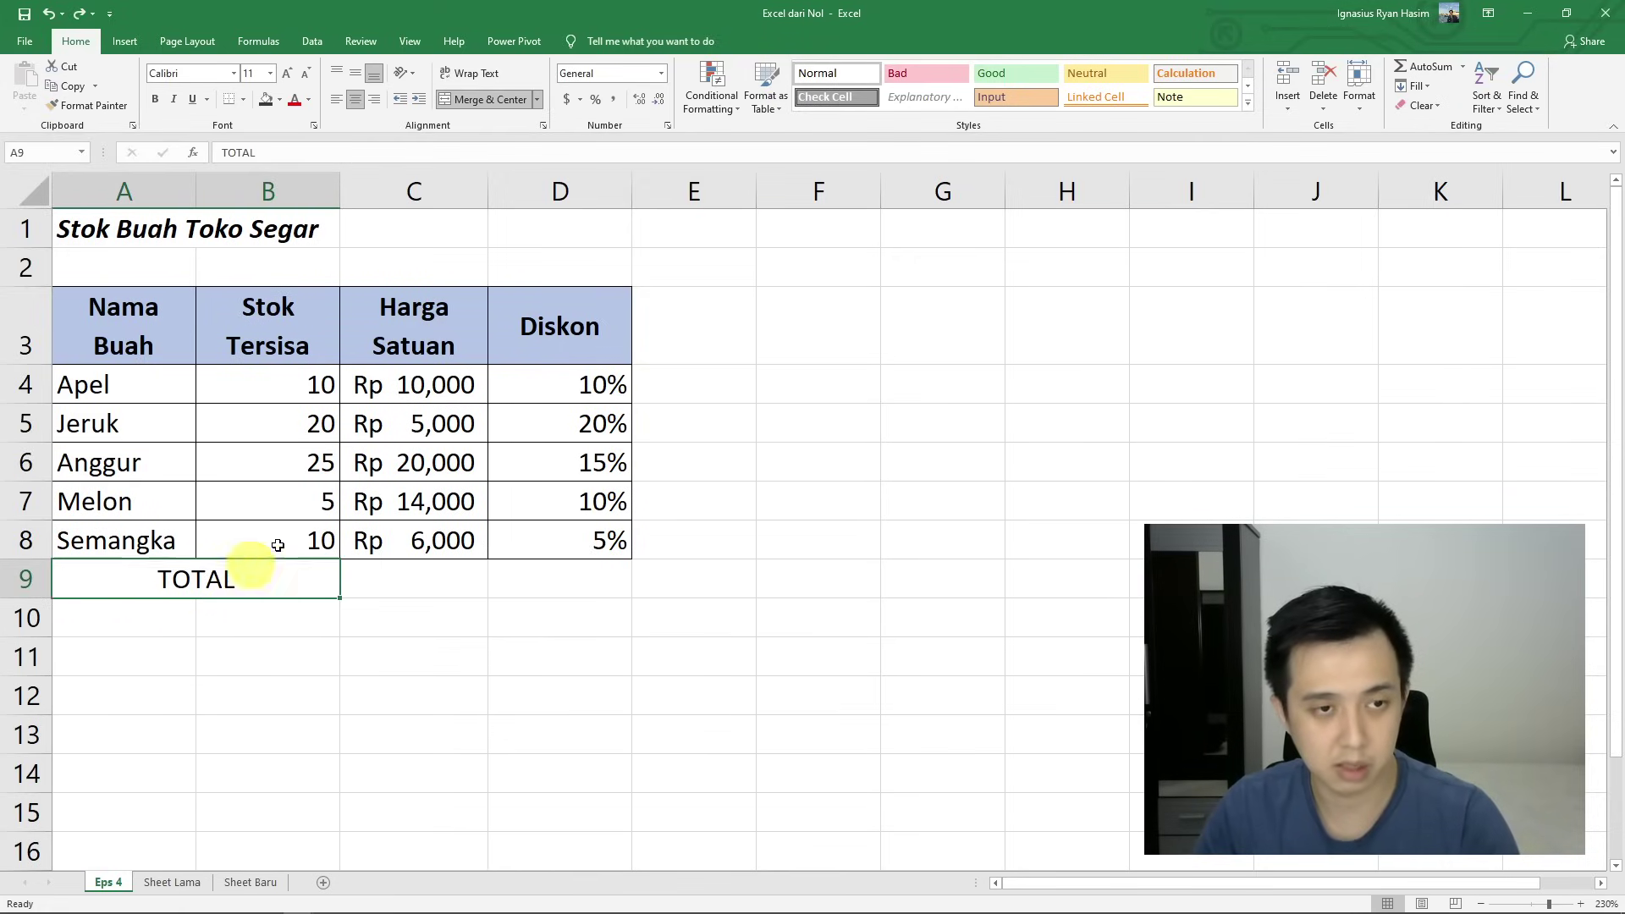
click(488, 99)
click(877, 525)
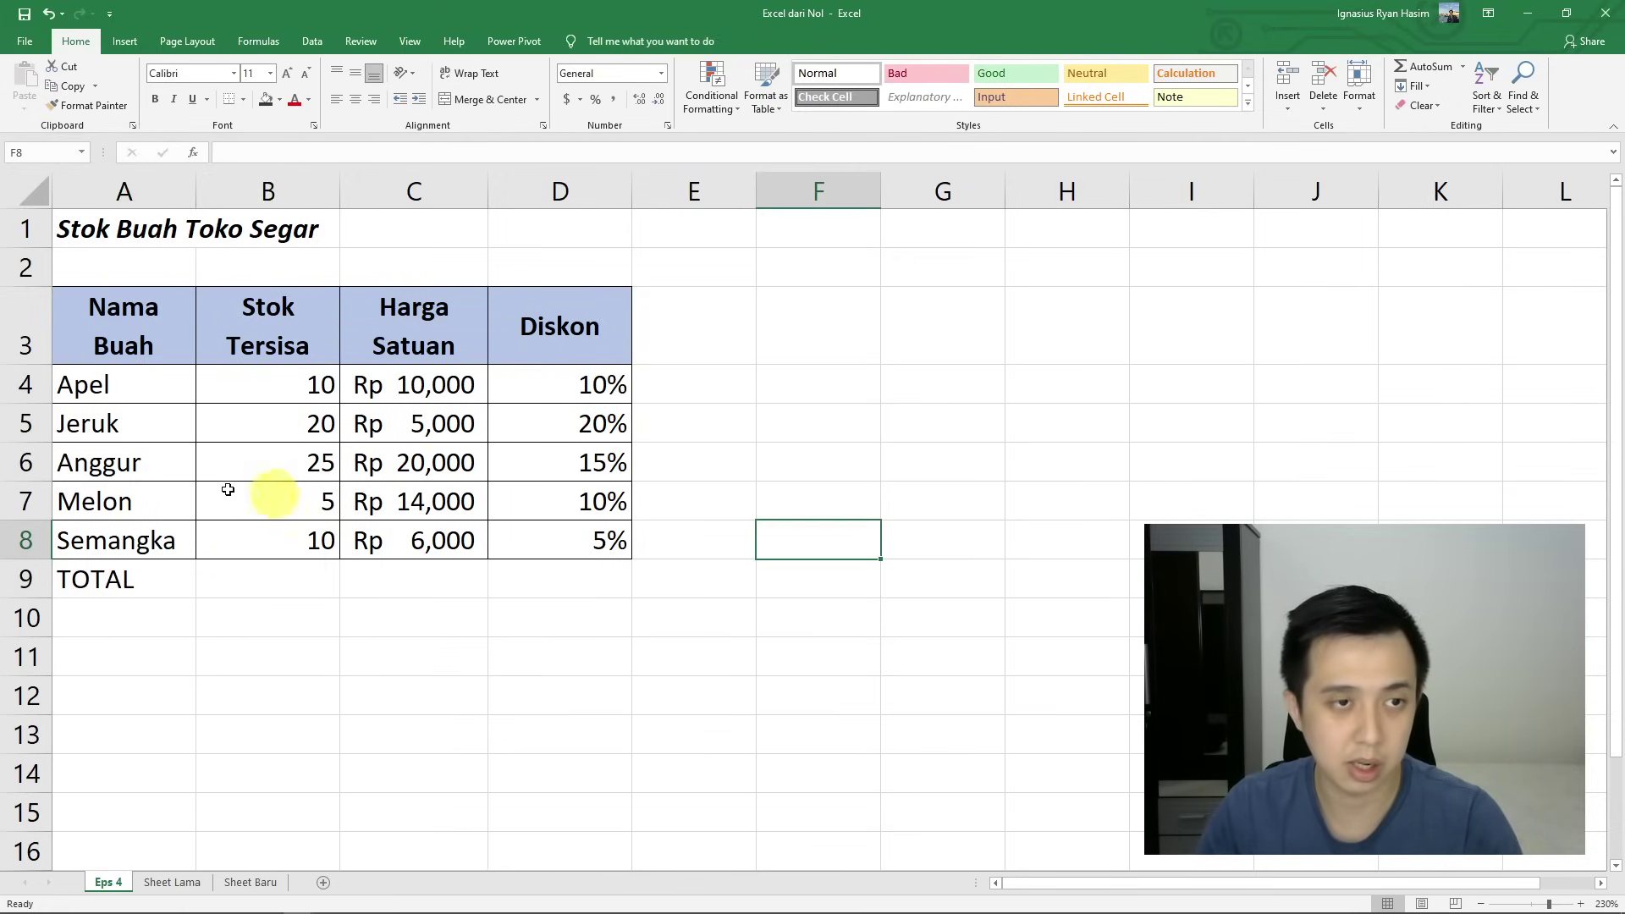
- Insert a cell at A6 shifting names down, then undo the insertion
click(109, 462)
right_click(109, 462)
click(191, 603)
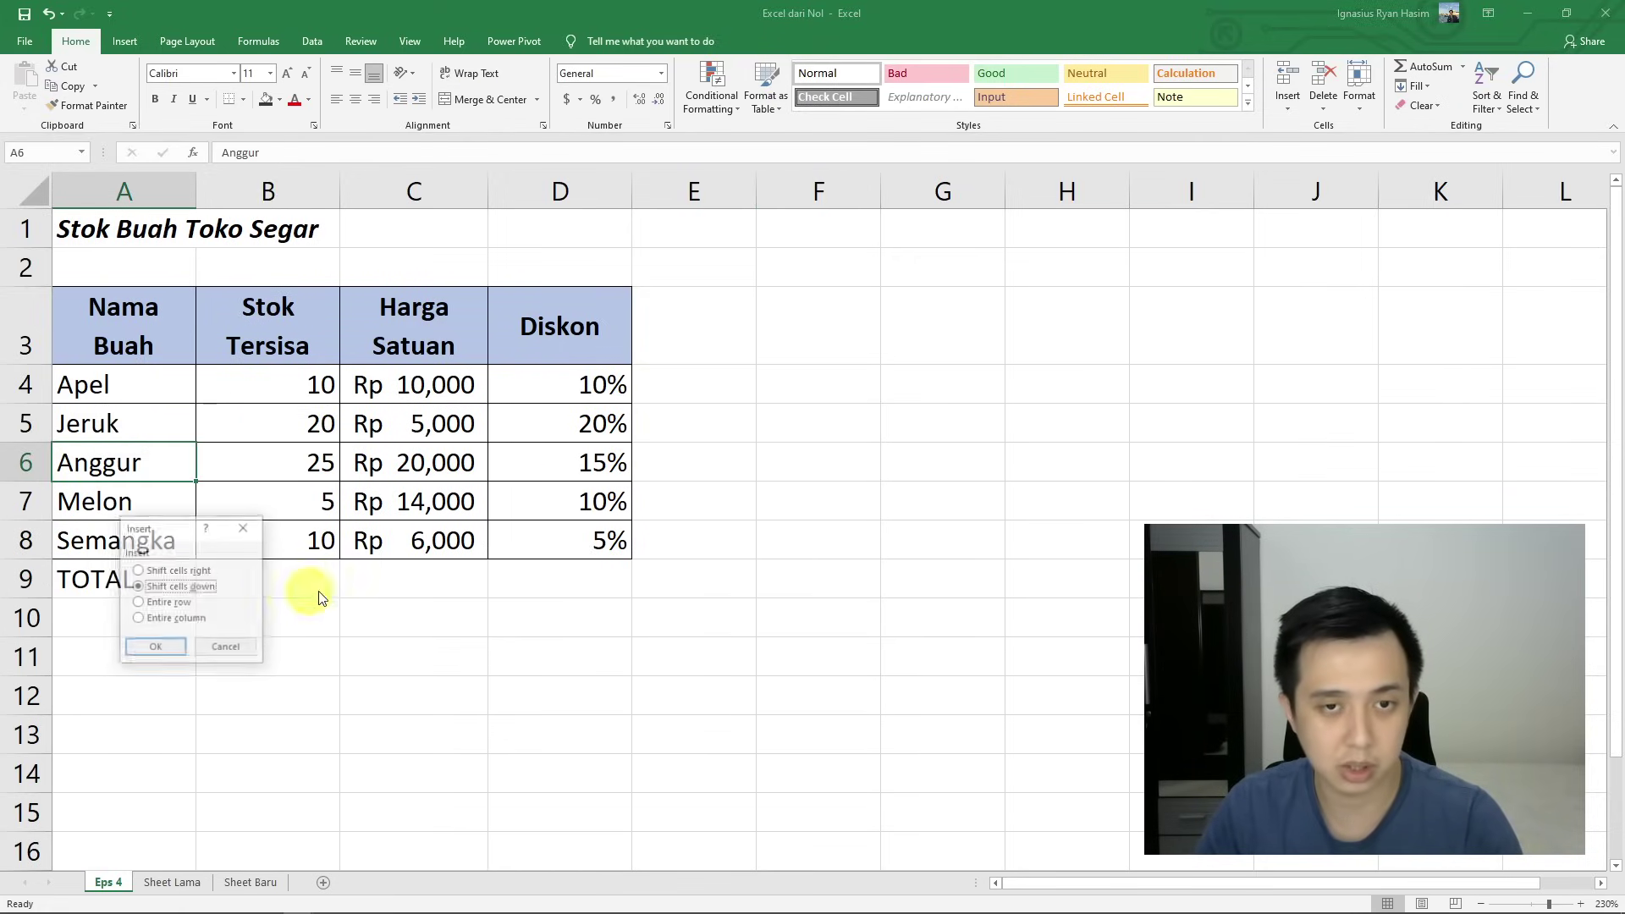
click(156, 649)
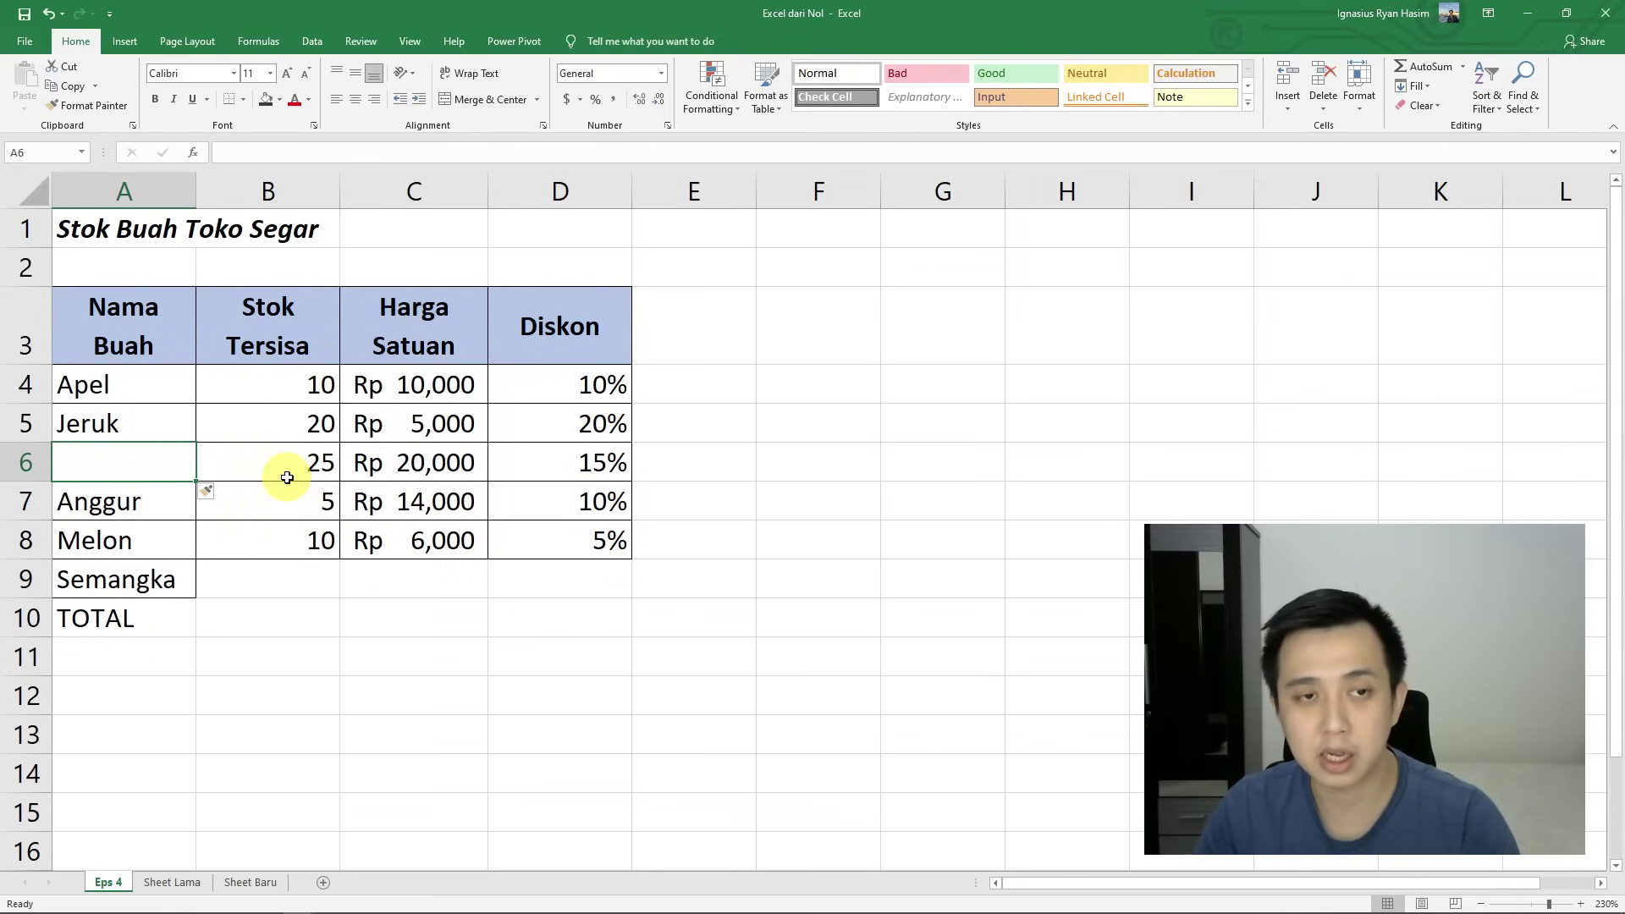
drag(287, 479, 555, 462)
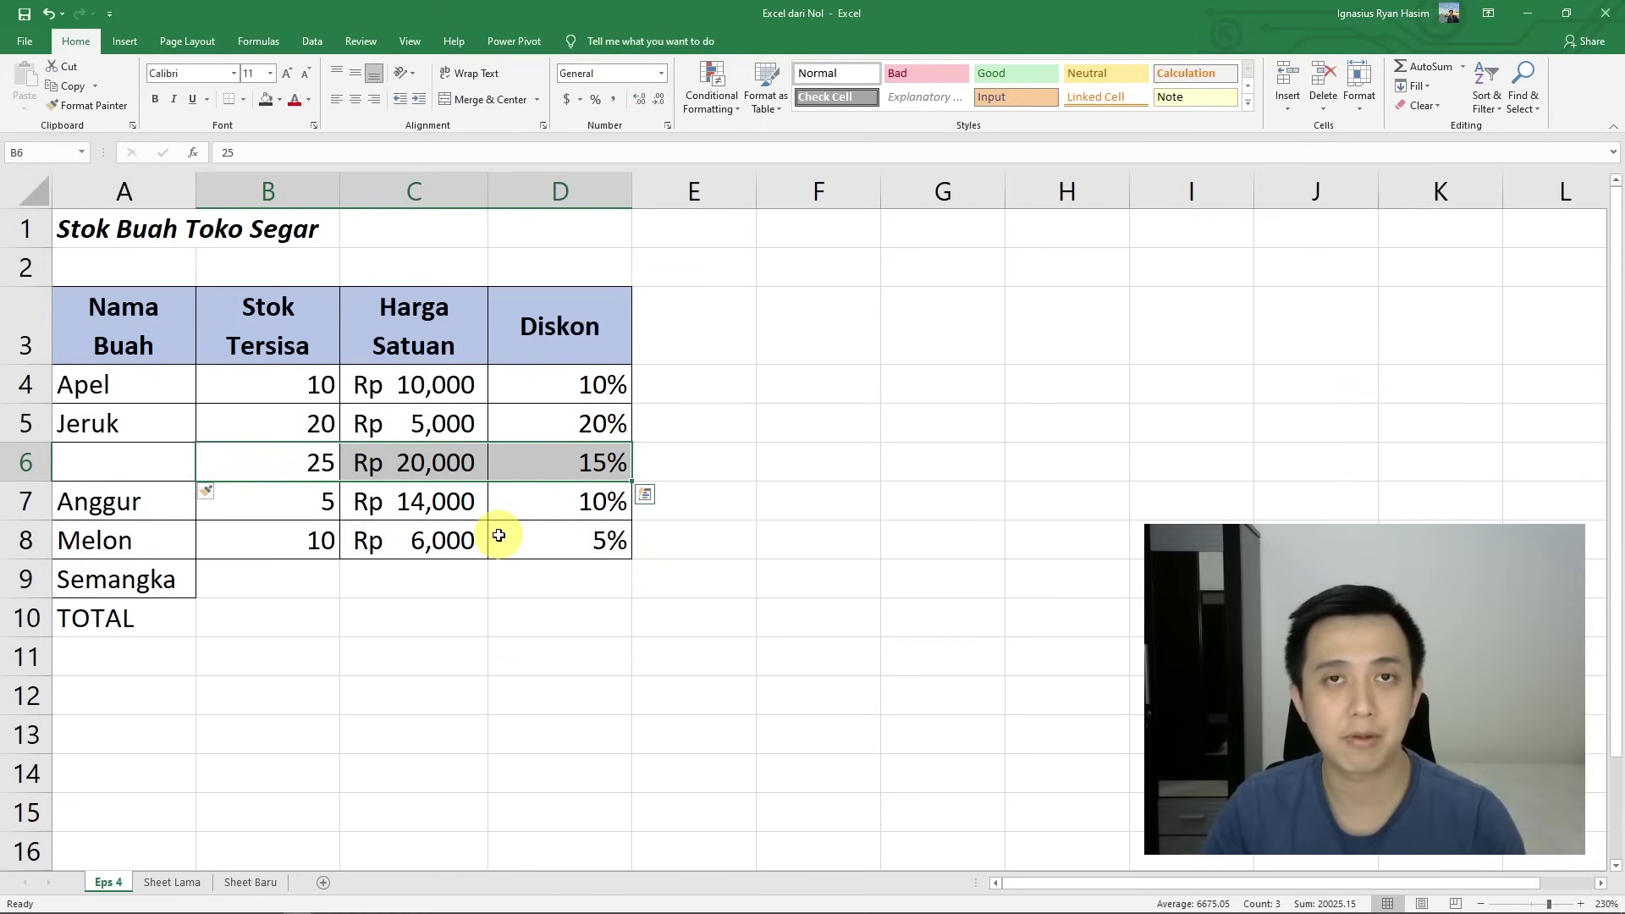
key(ctrl+z)
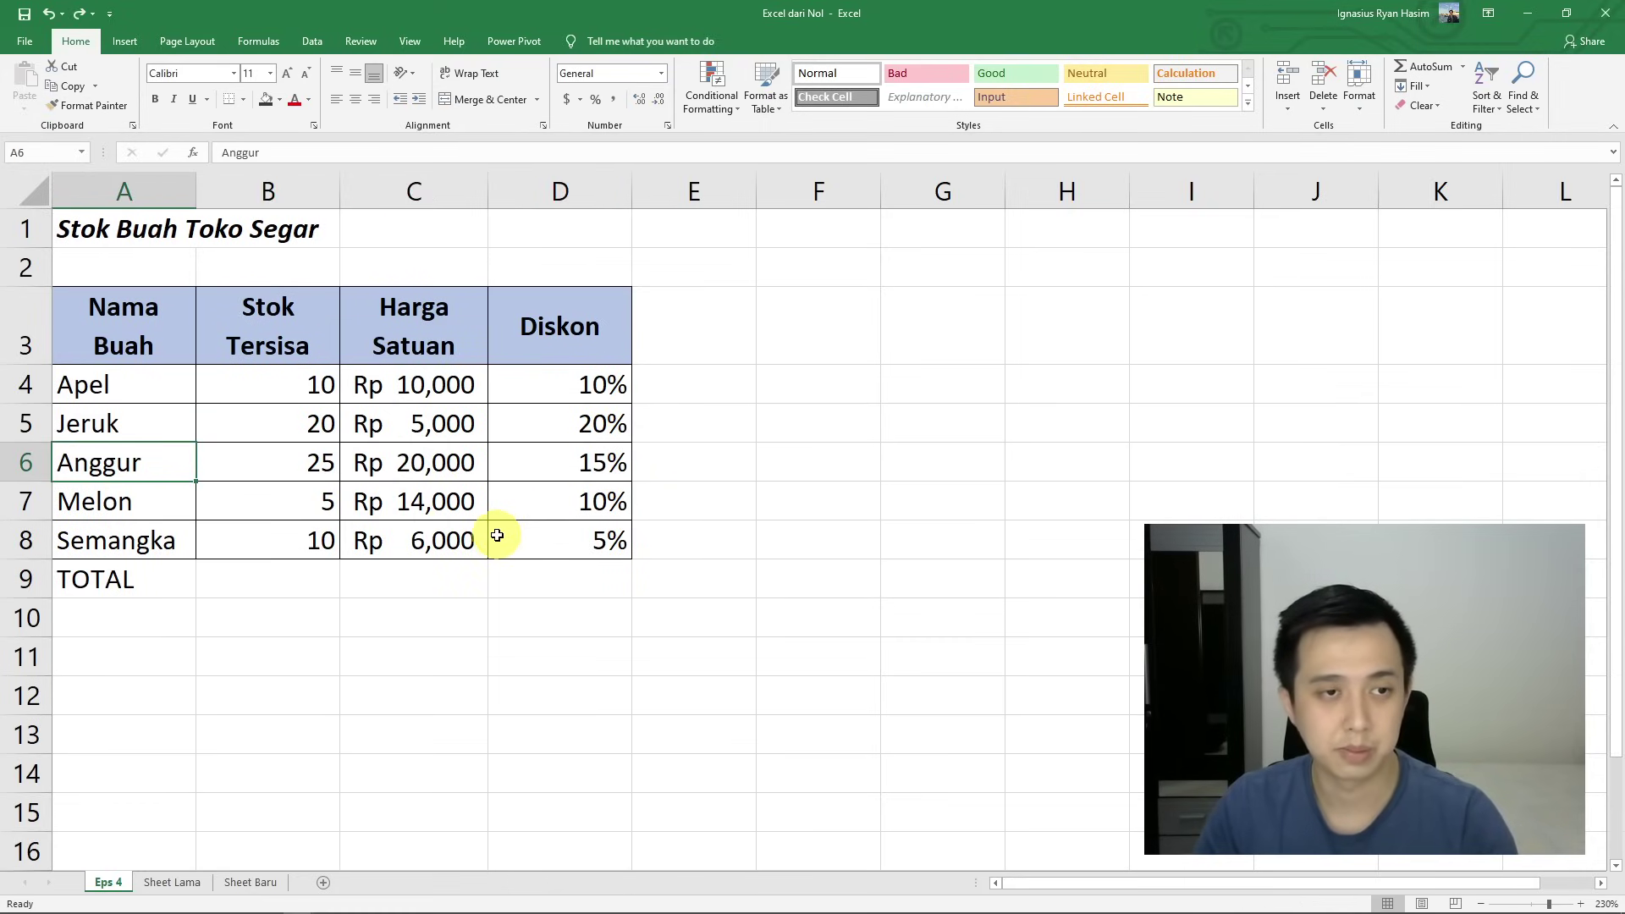
right_click(161, 462)
click(227, 600)
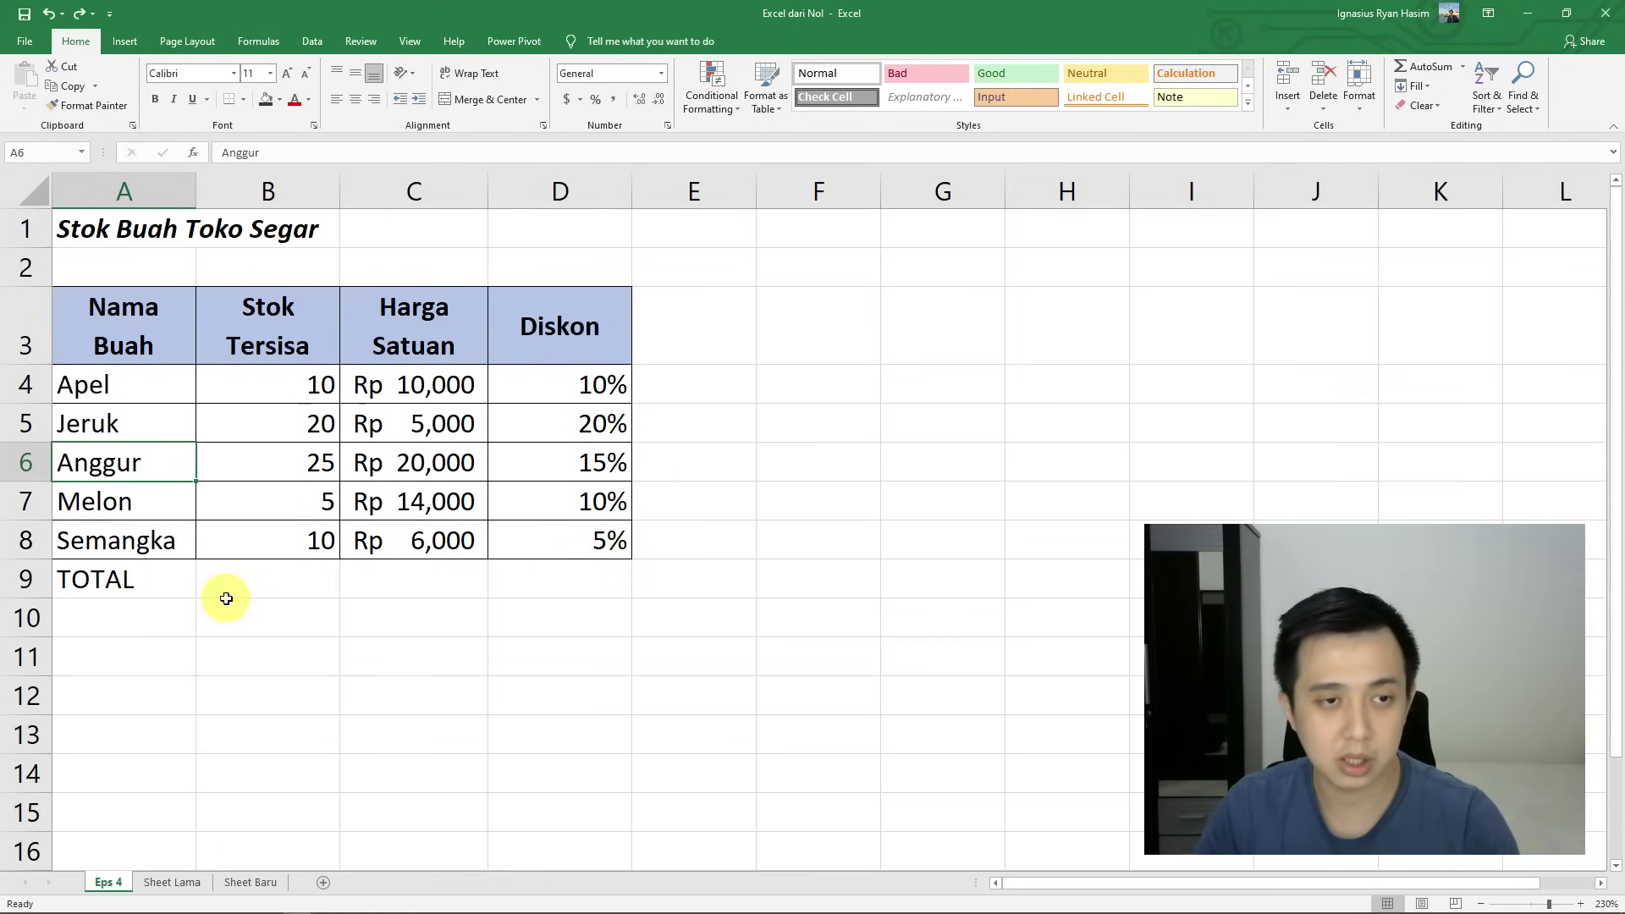
click(215, 568)
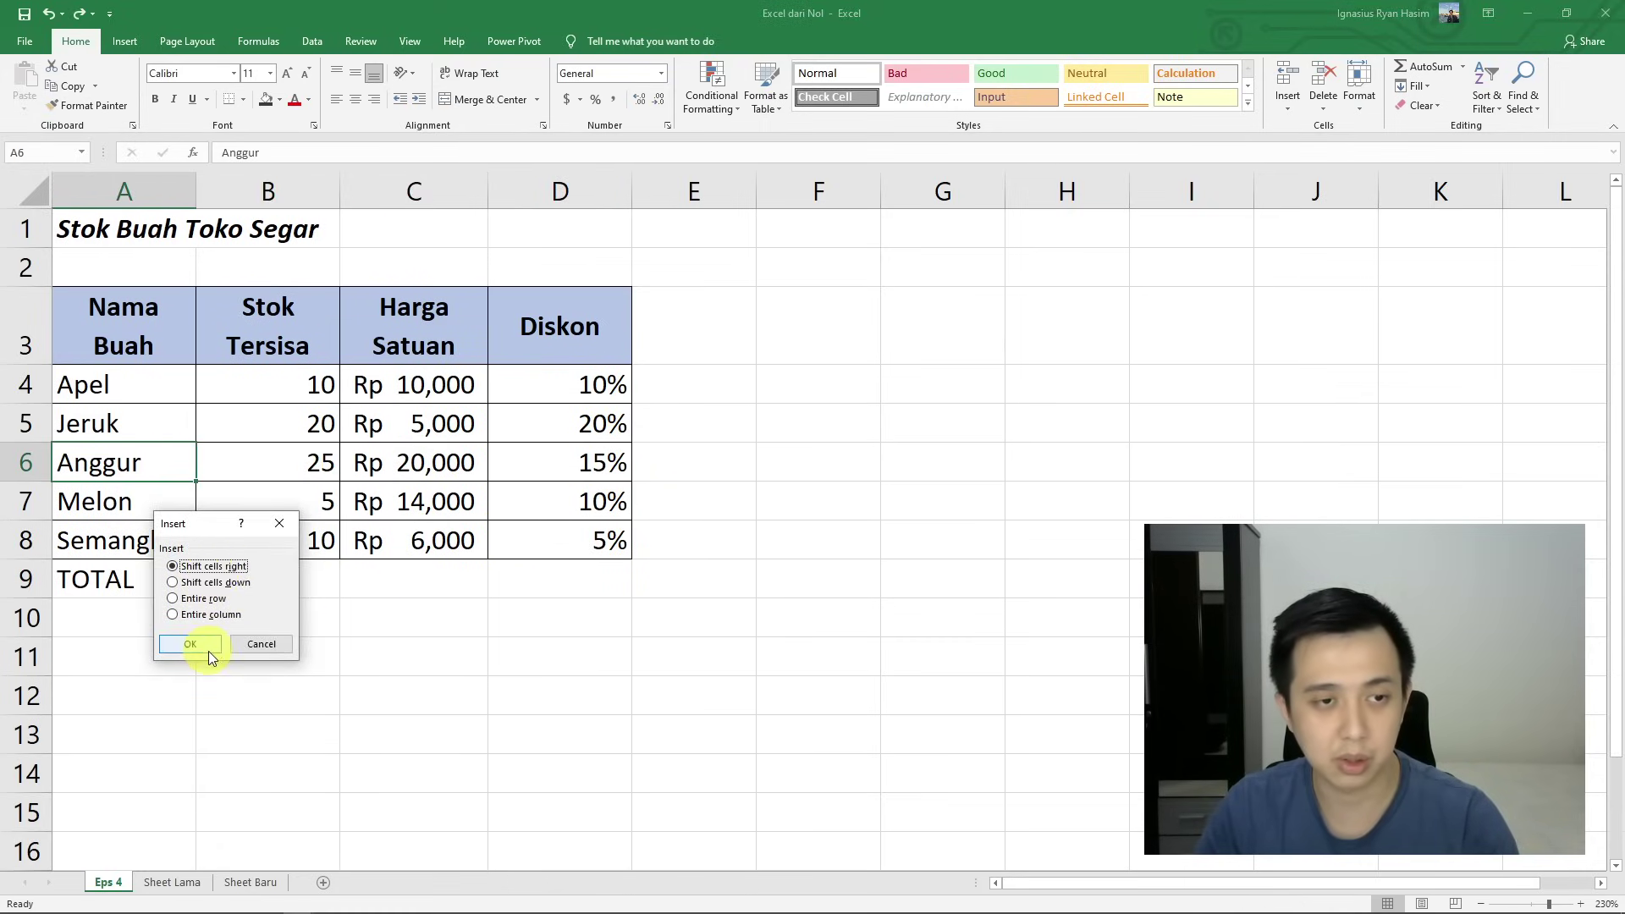
click(191, 644)
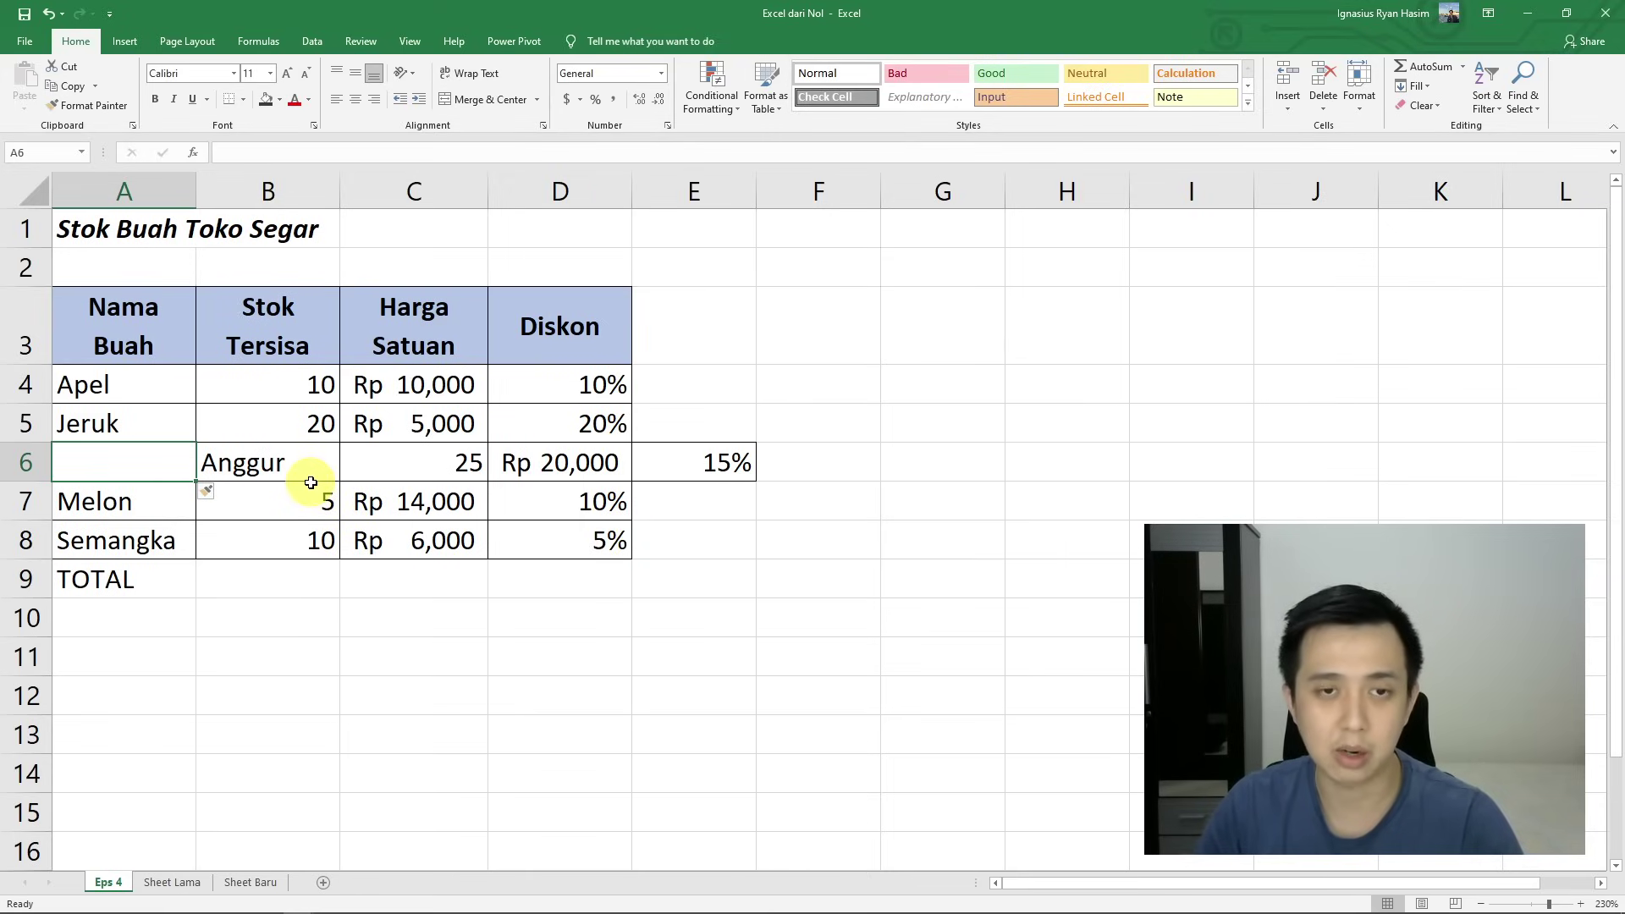
key(ctrl+z)
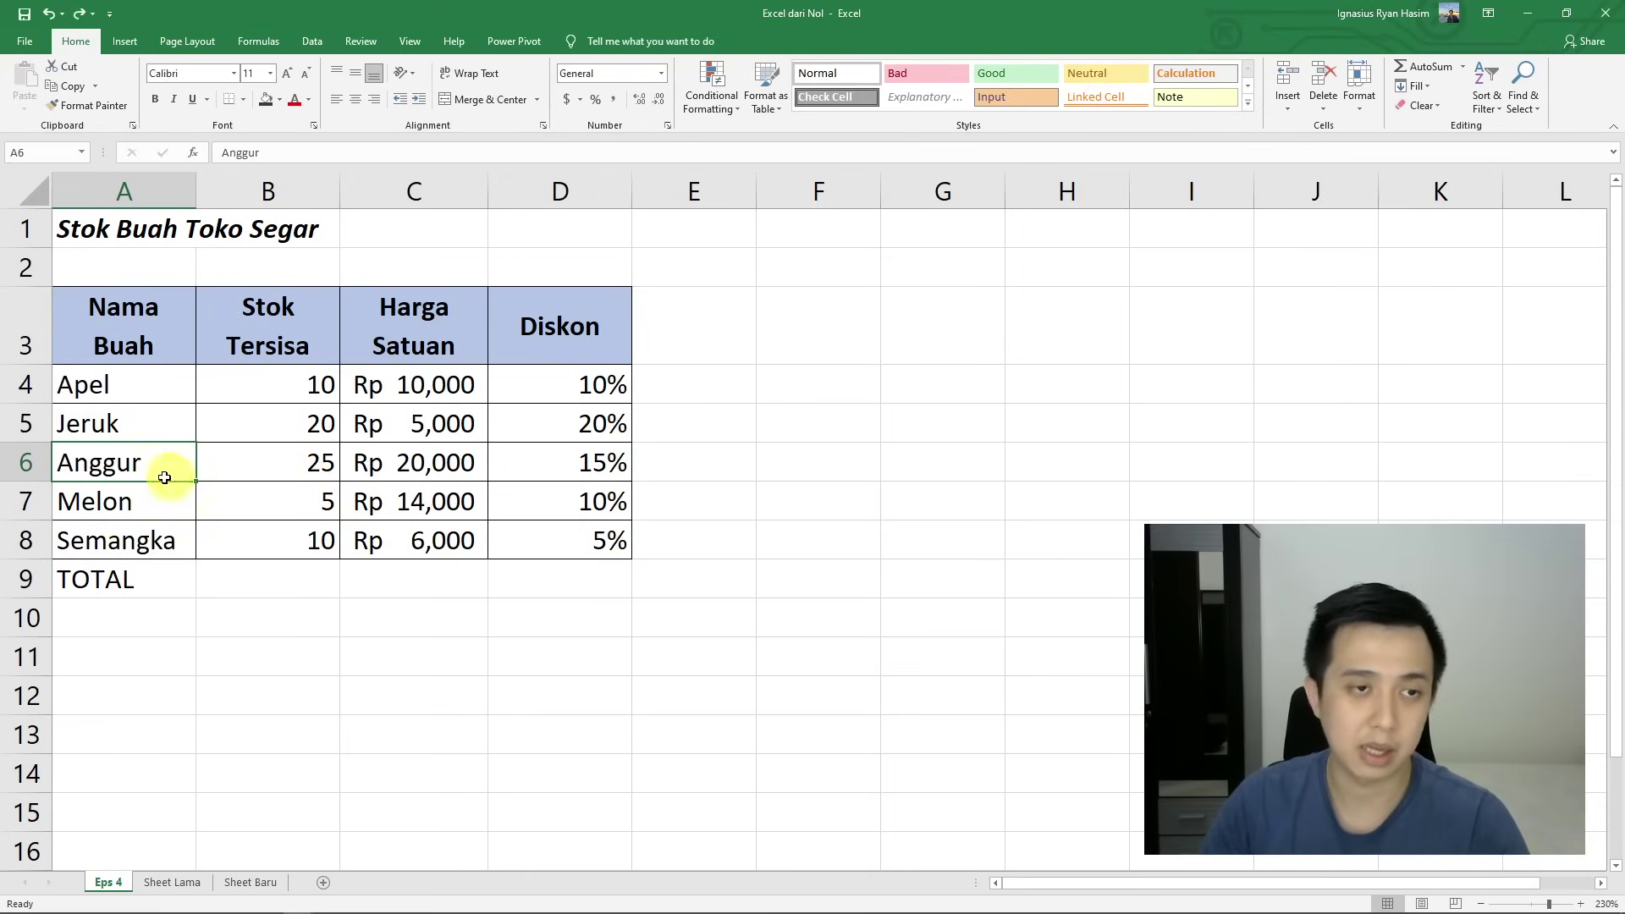
right_click(139, 465)
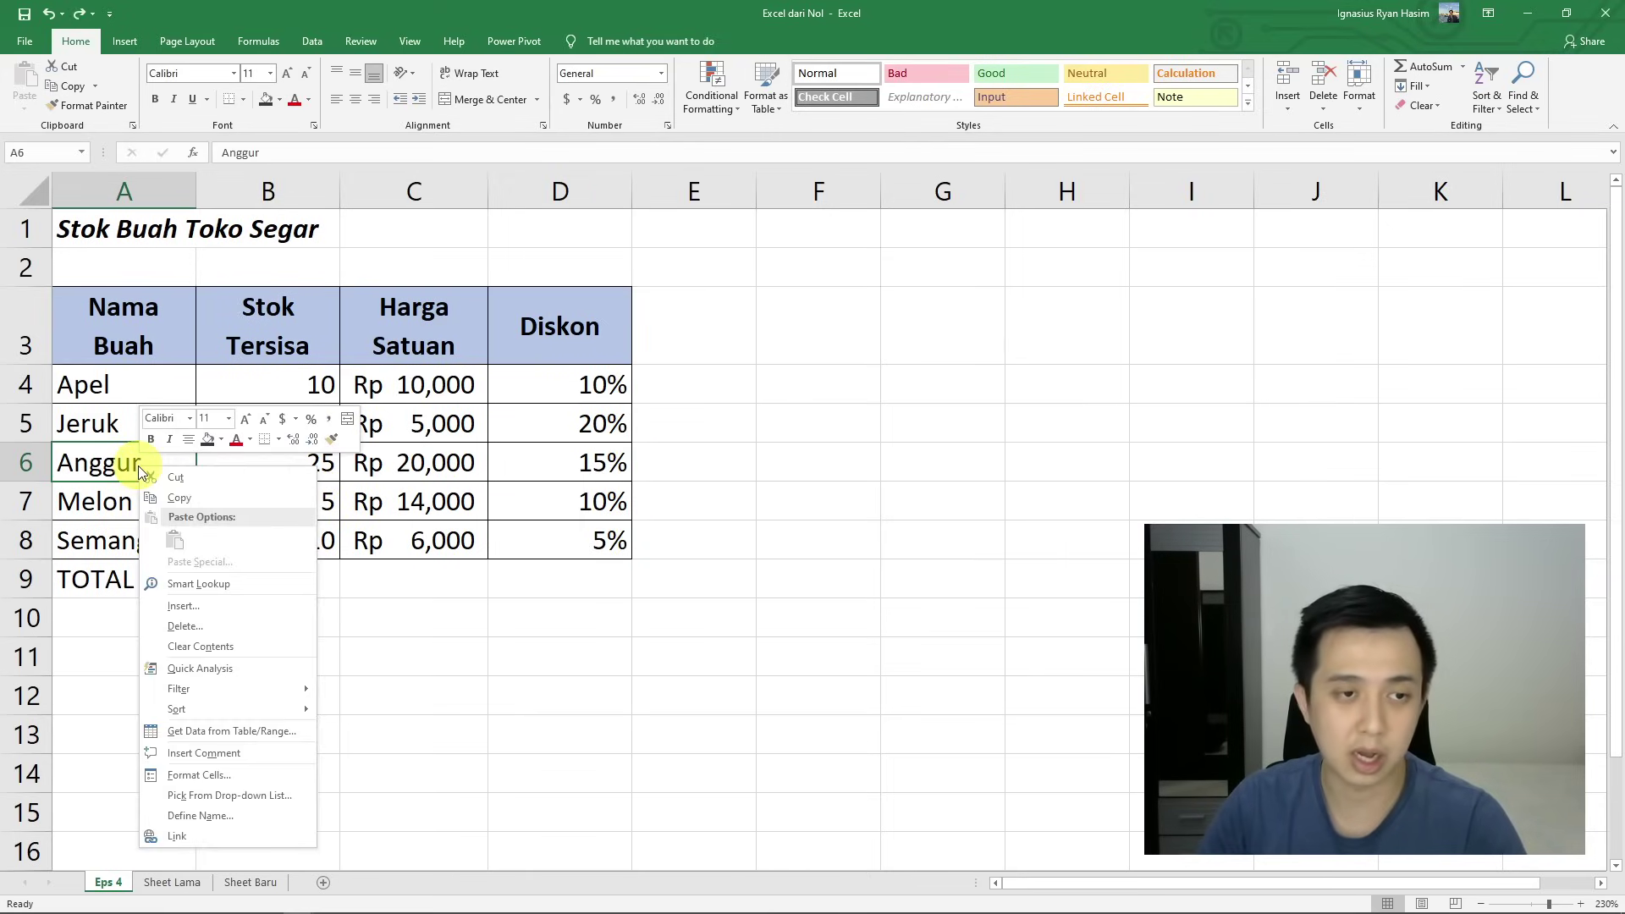
click(265, 606)
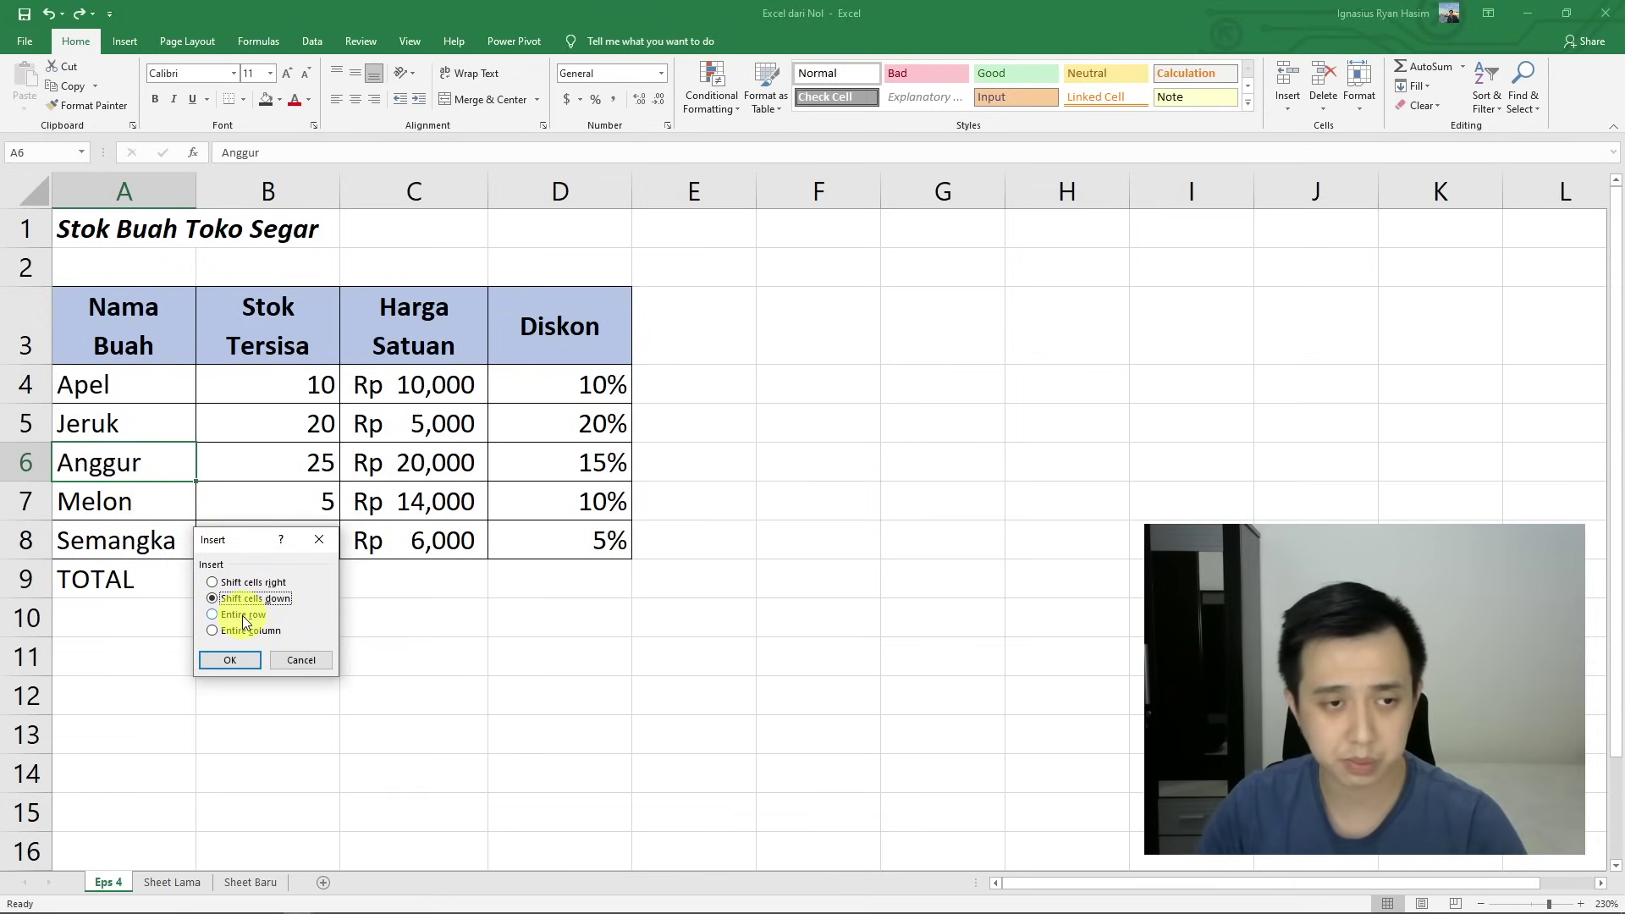
click(243, 616)
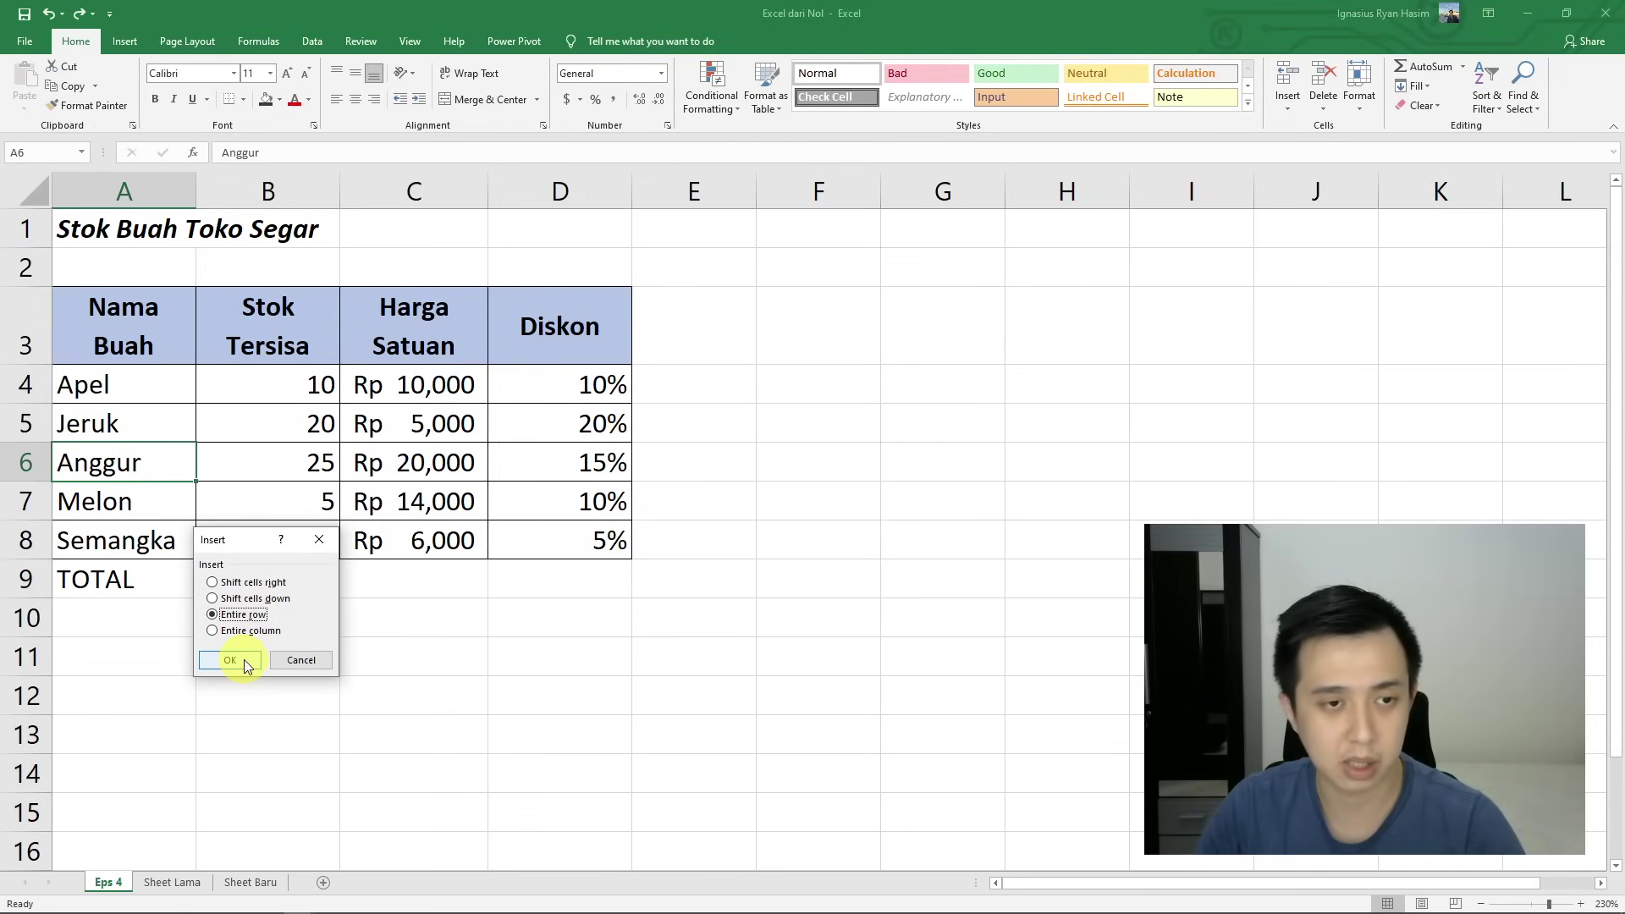
click(244, 660)
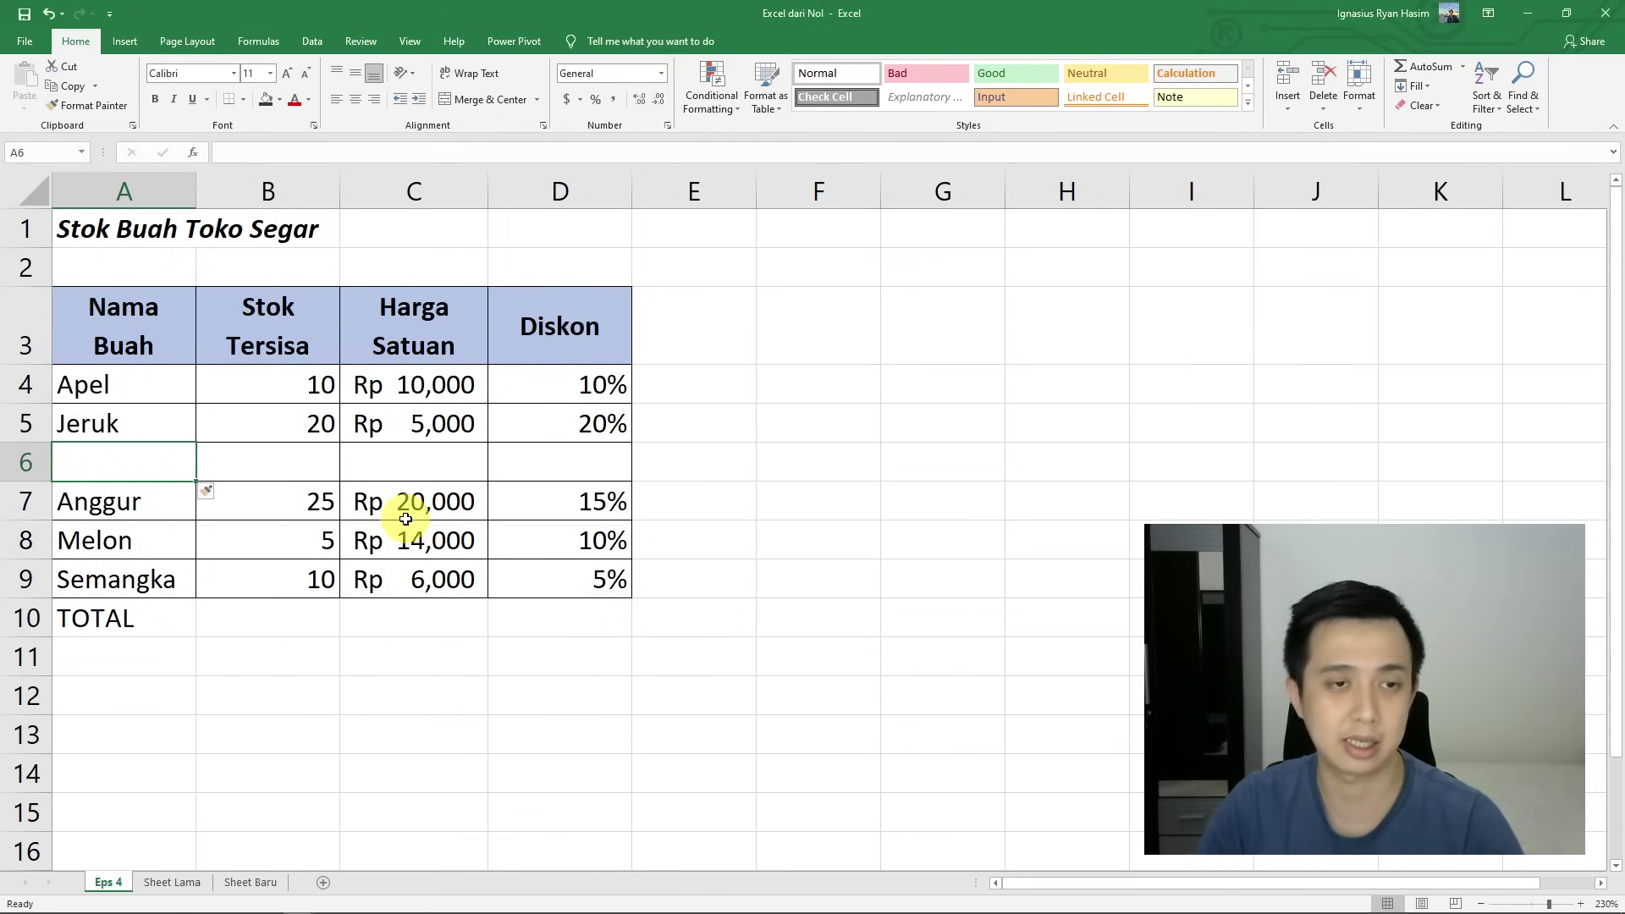
key(ctrl+z)
click(120, 513)
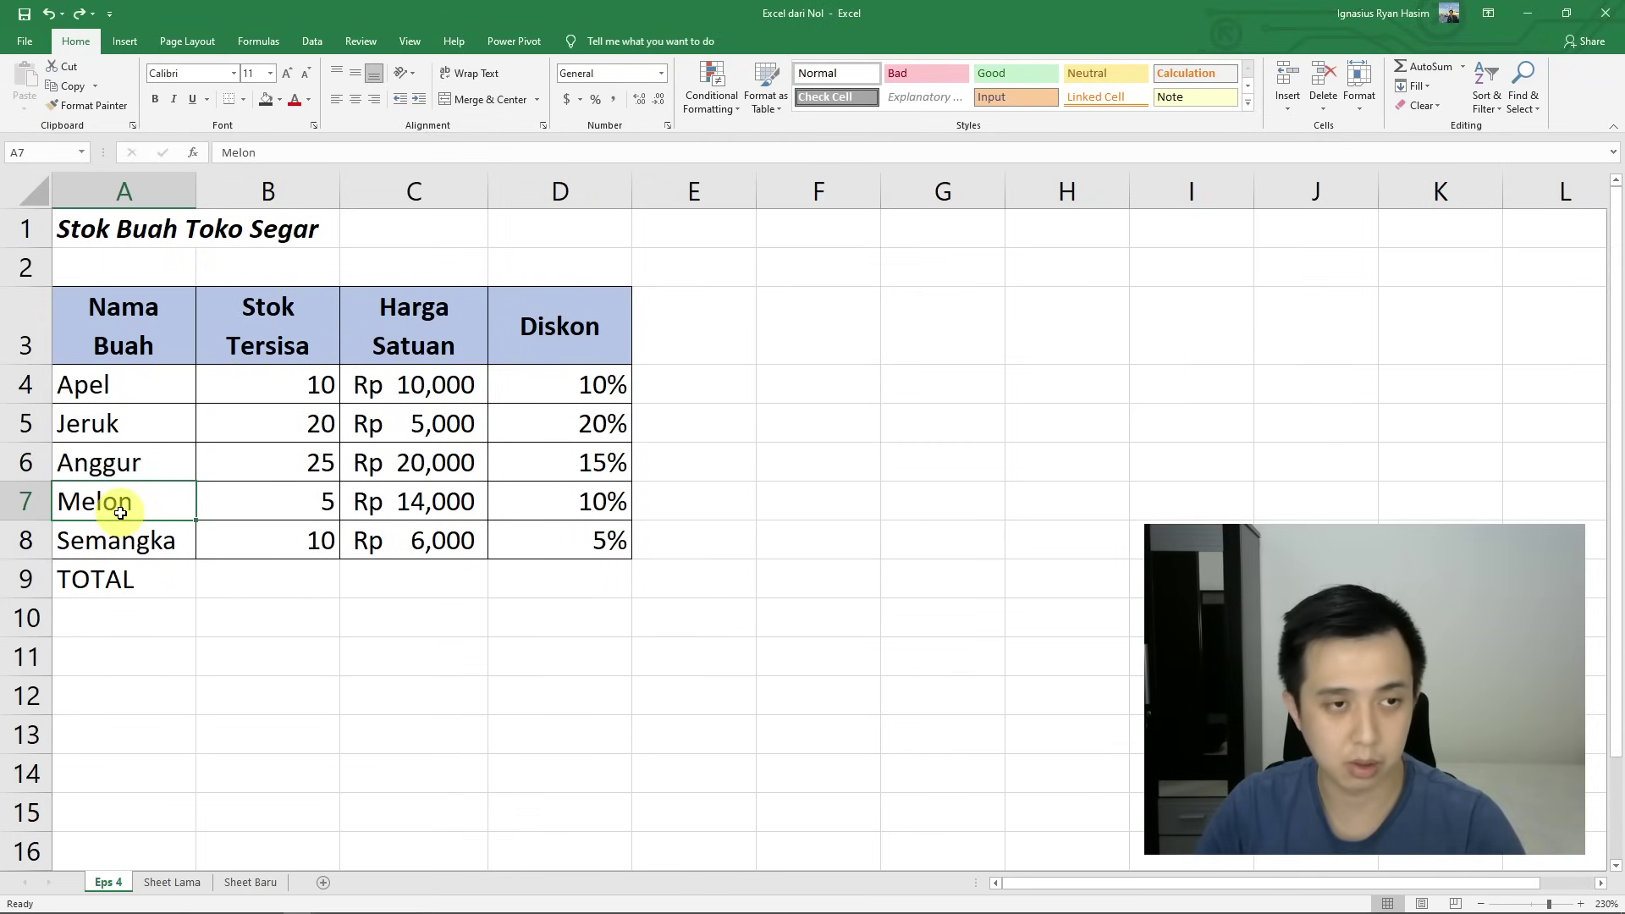
- Insert blank rows above Melon, moving Melon to row 9 and TOTAL to A11
right_click(123, 504)
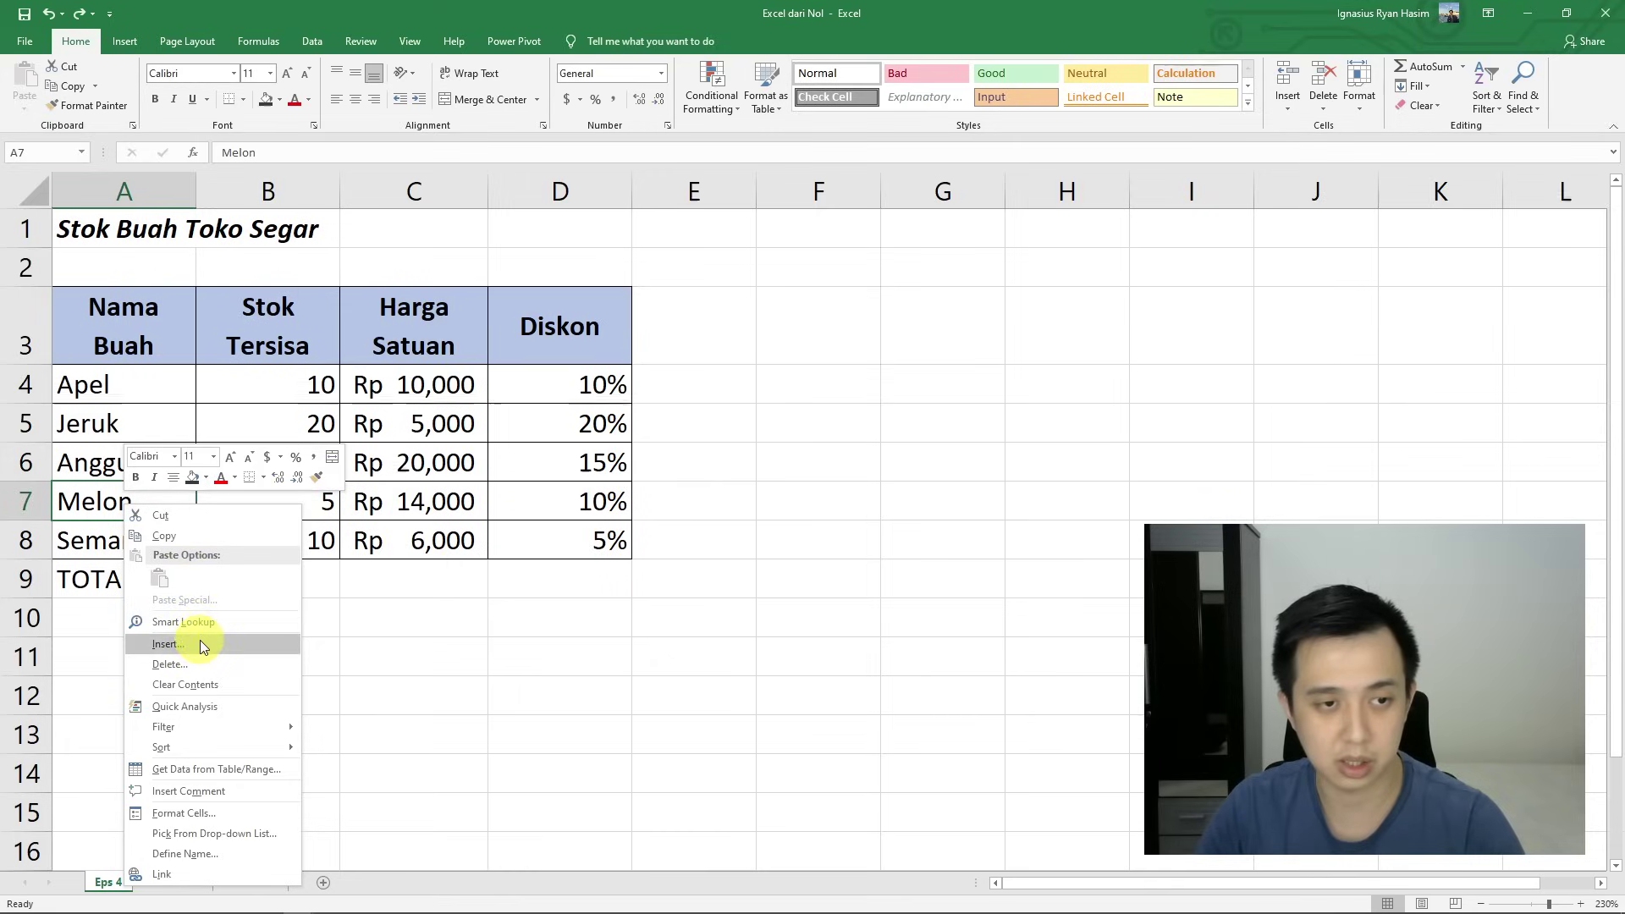
click(199, 640)
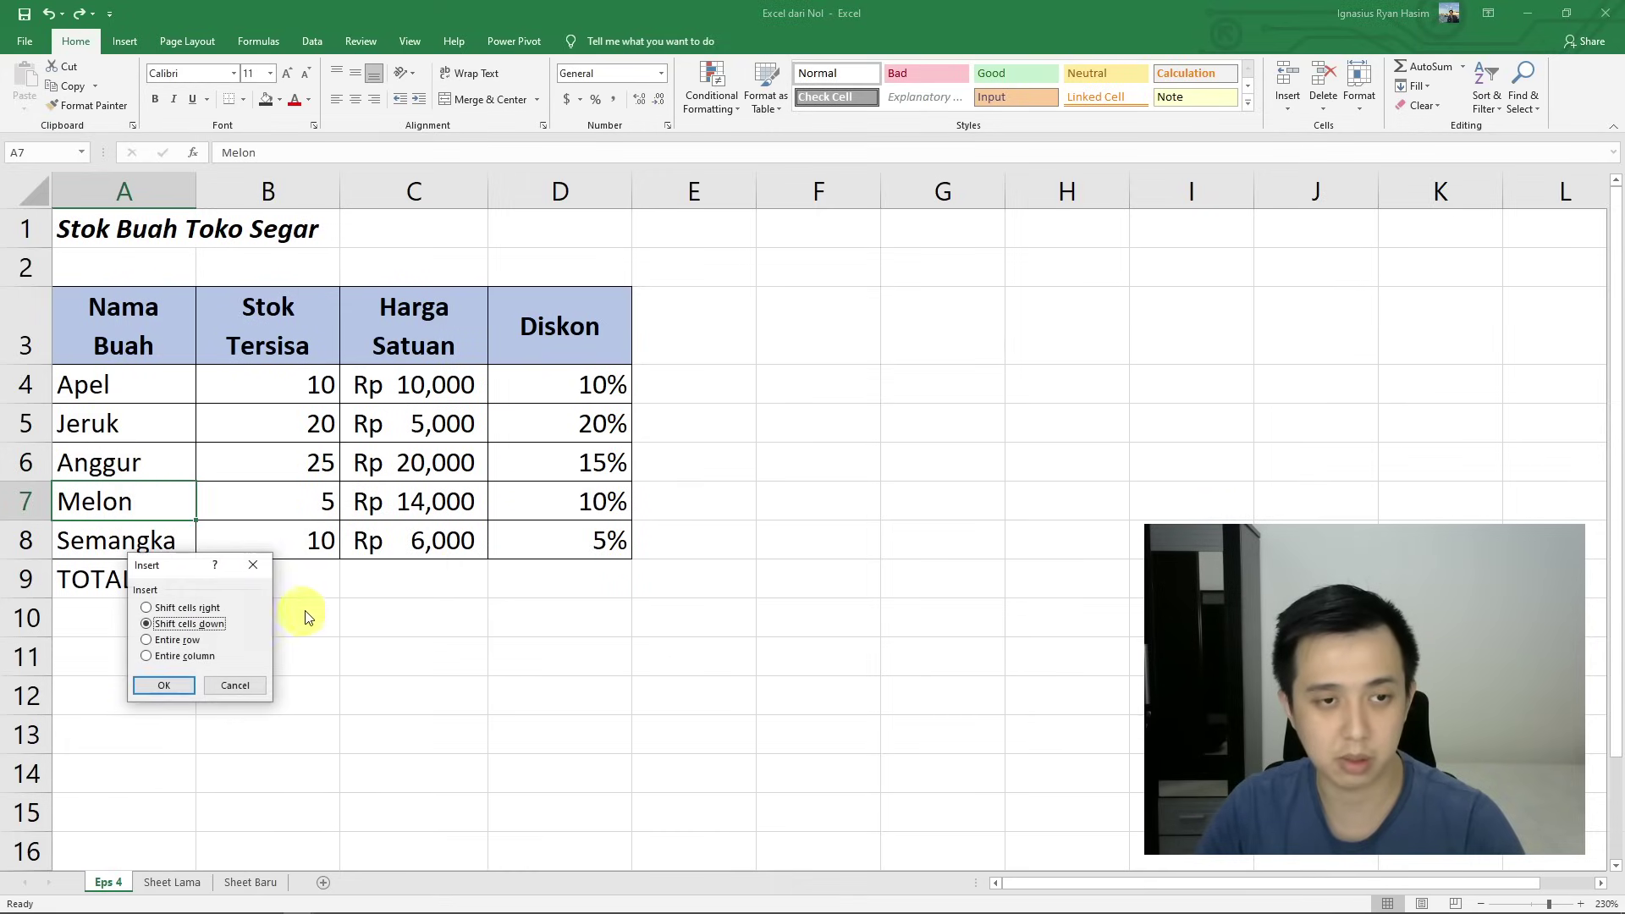
click(171, 682)
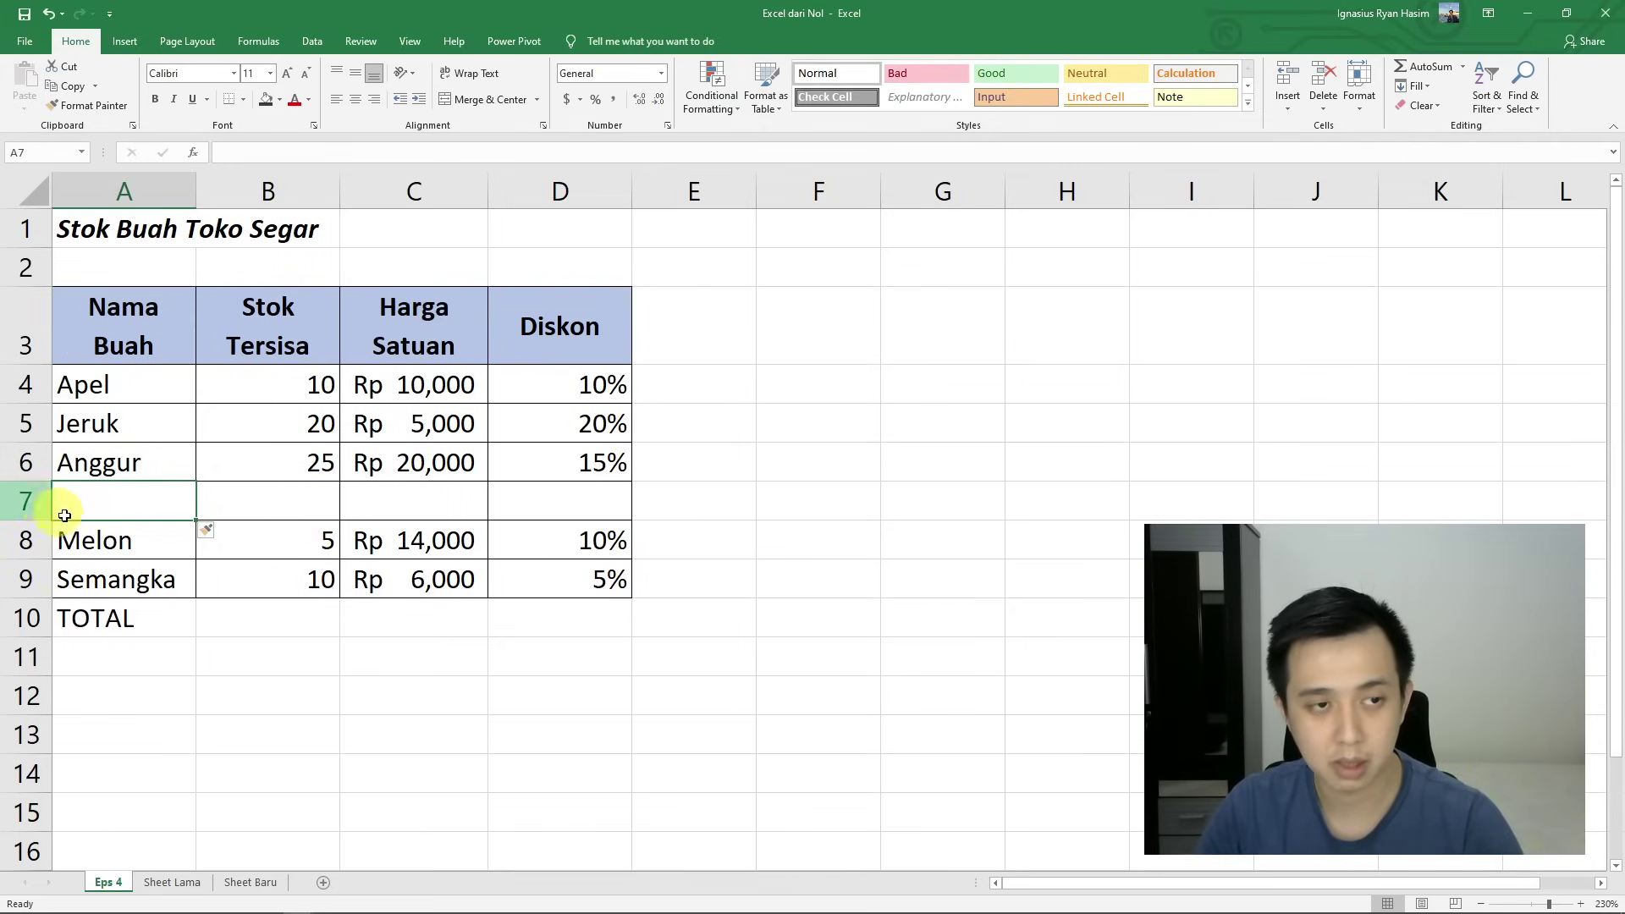
right_click(24, 502)
click(86, 624)
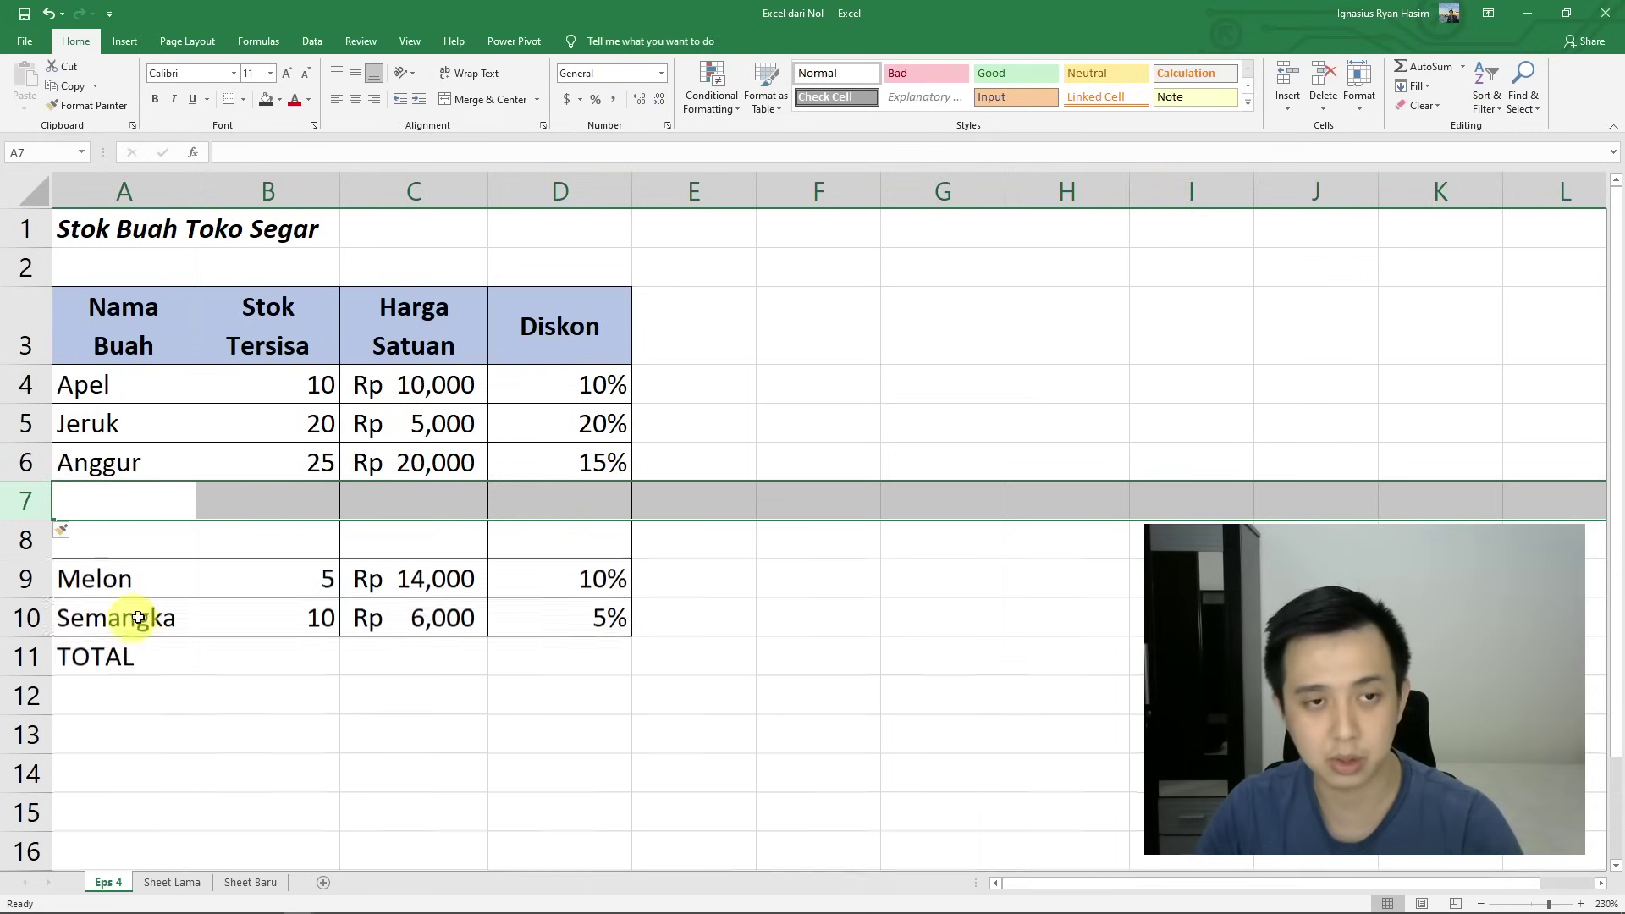
drag(562, 524, 497, 560)
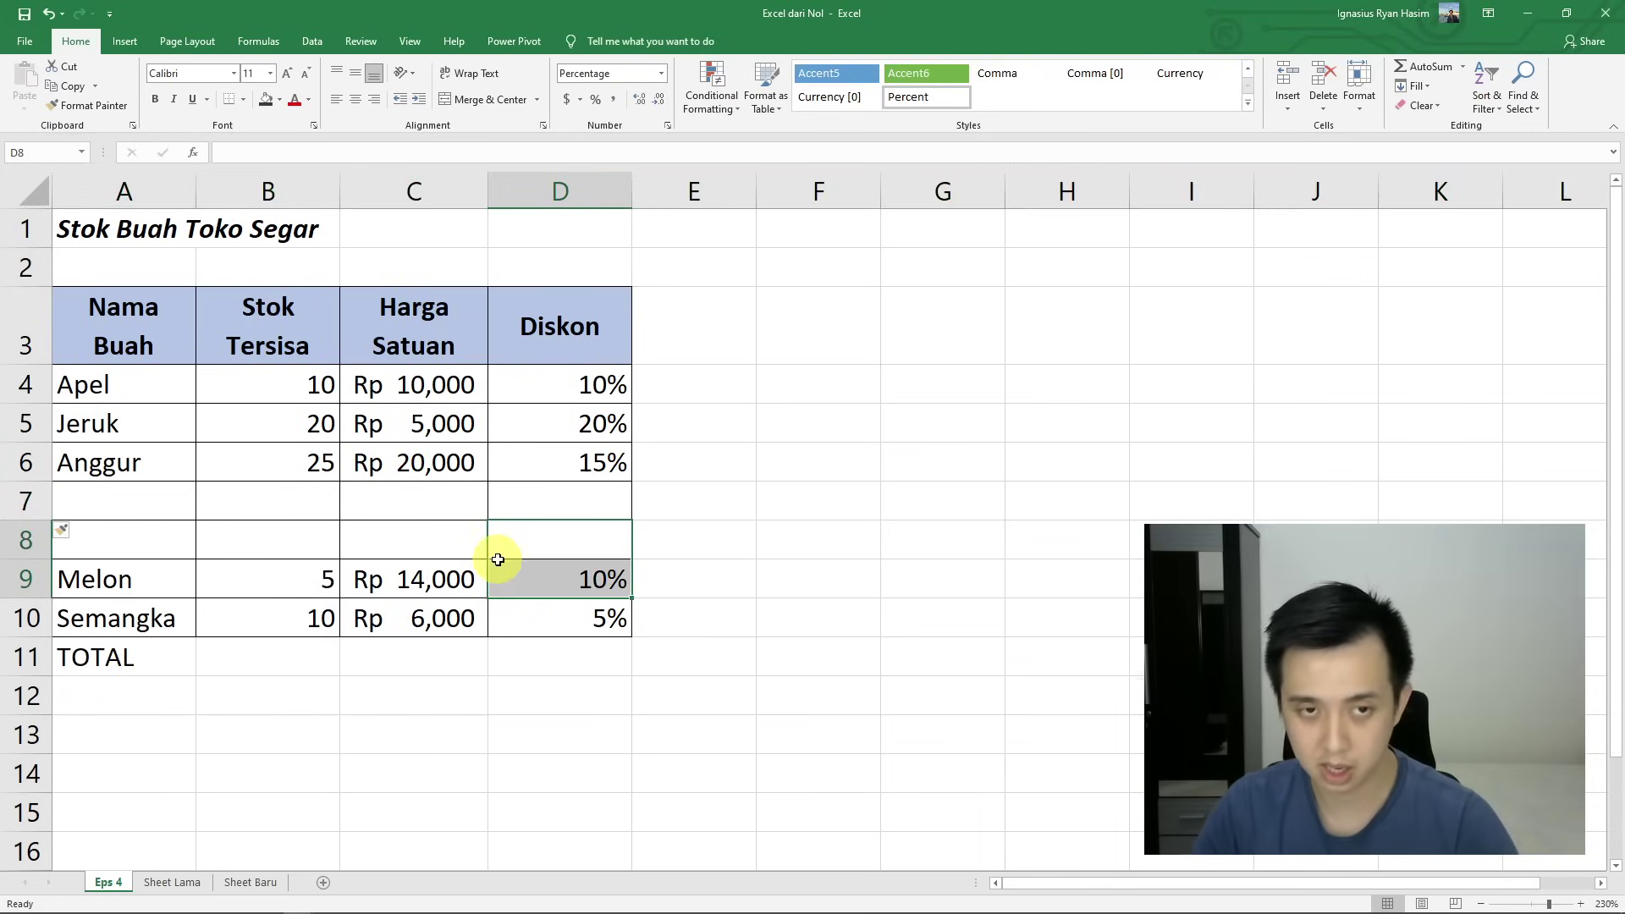
click(130, 508)
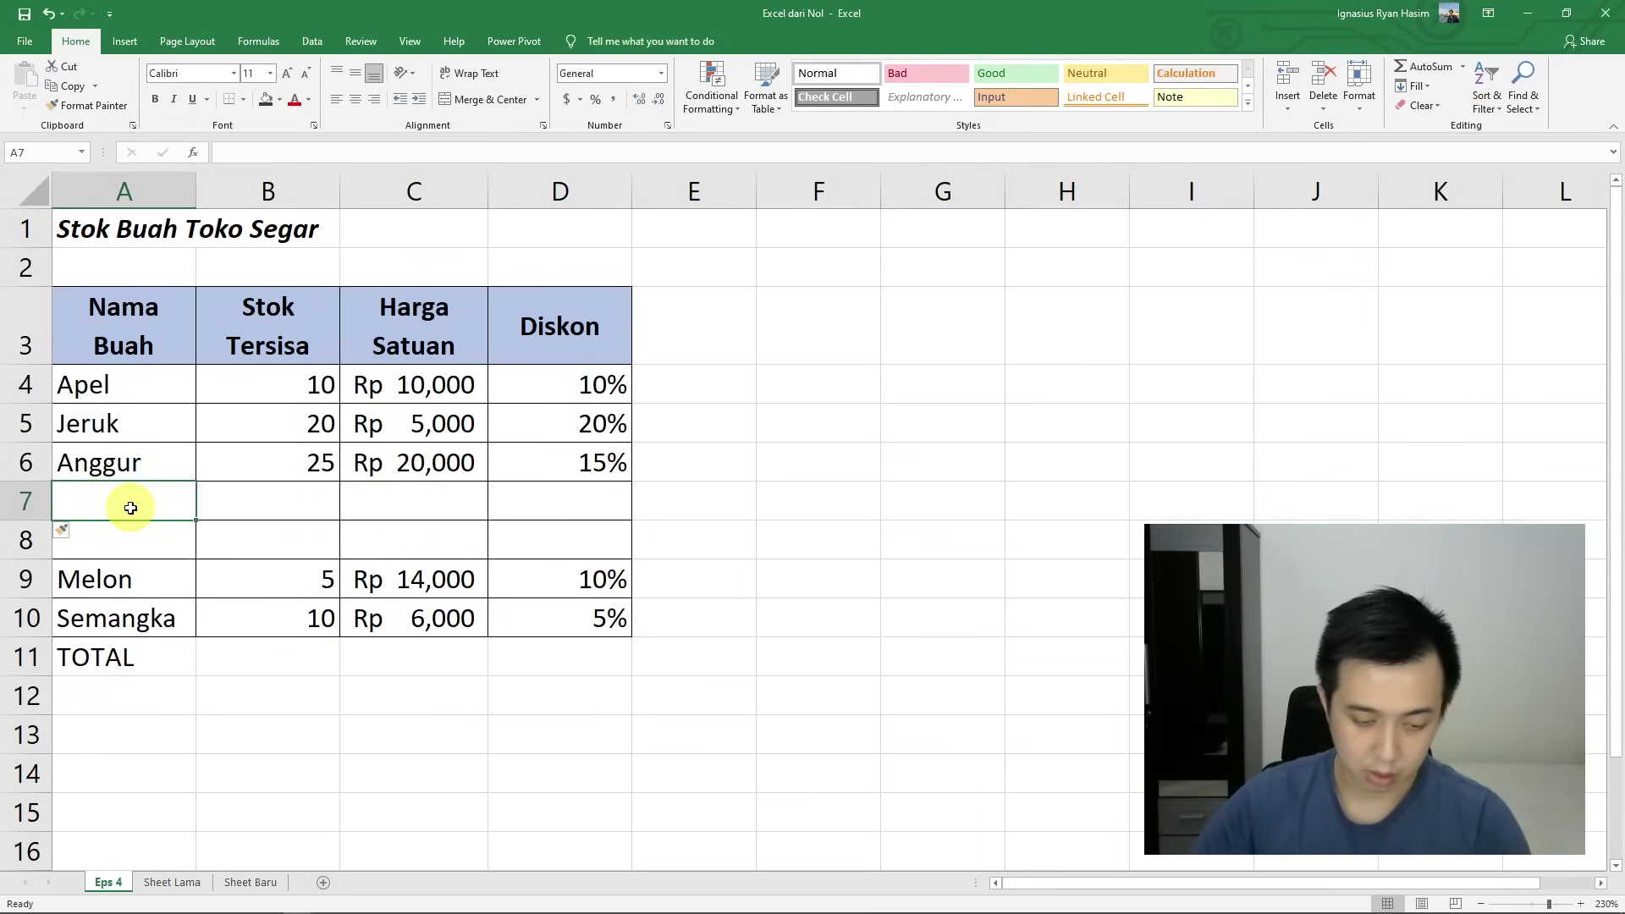
- Enter Anggur Hijau in A7 and Anggur Lokal in A8
text(Anggur)
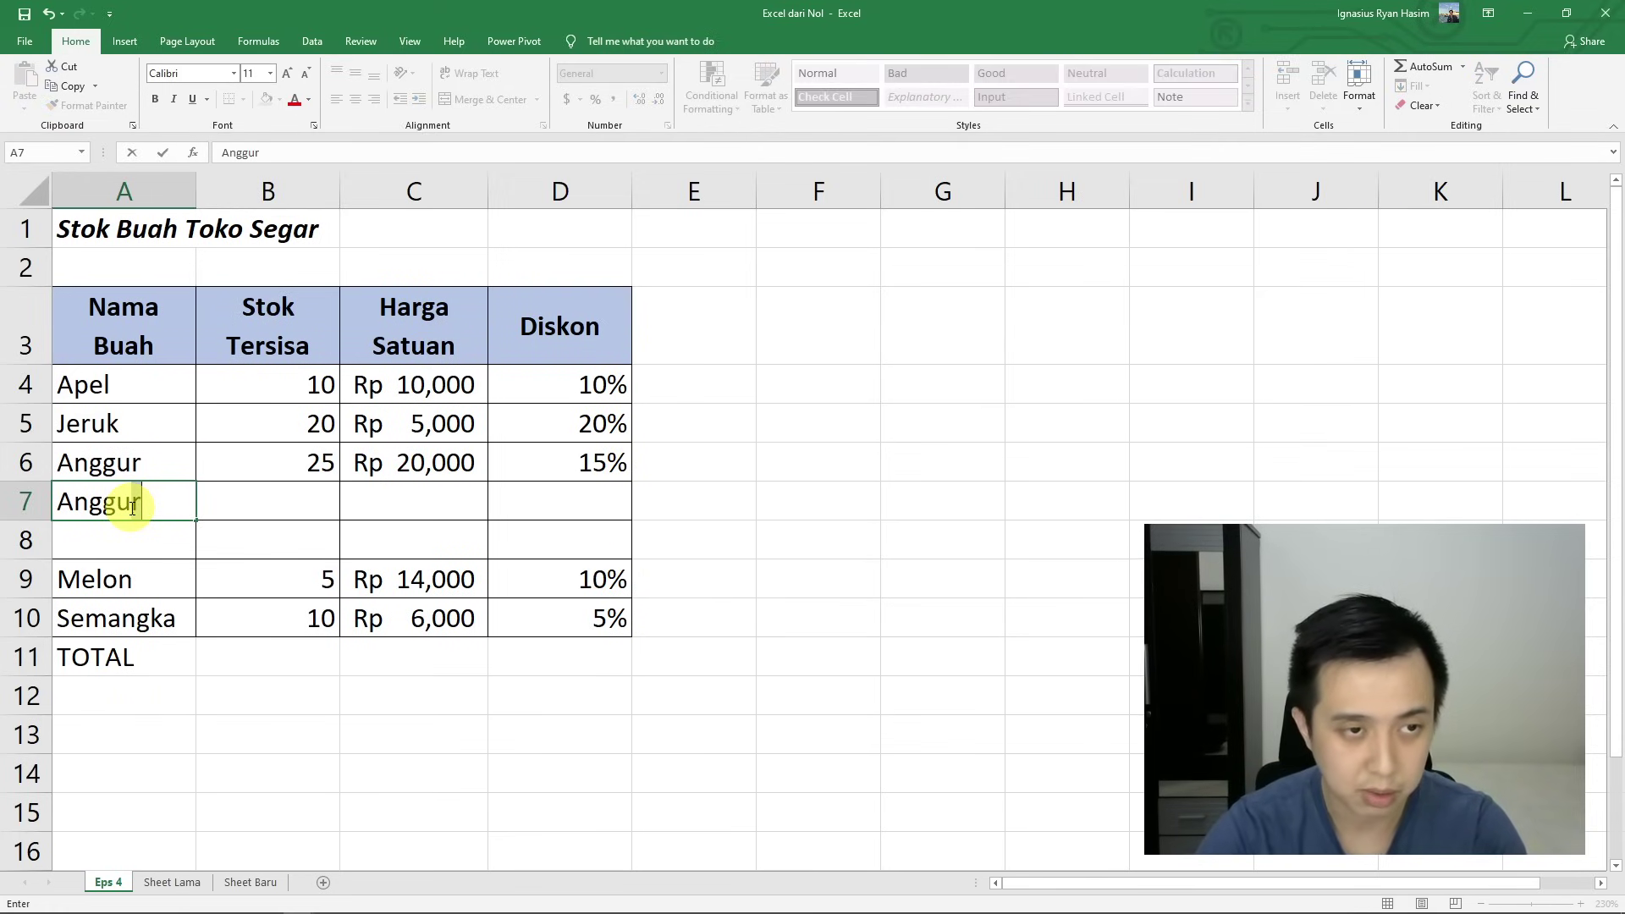
text( Hijau)
key(Return)
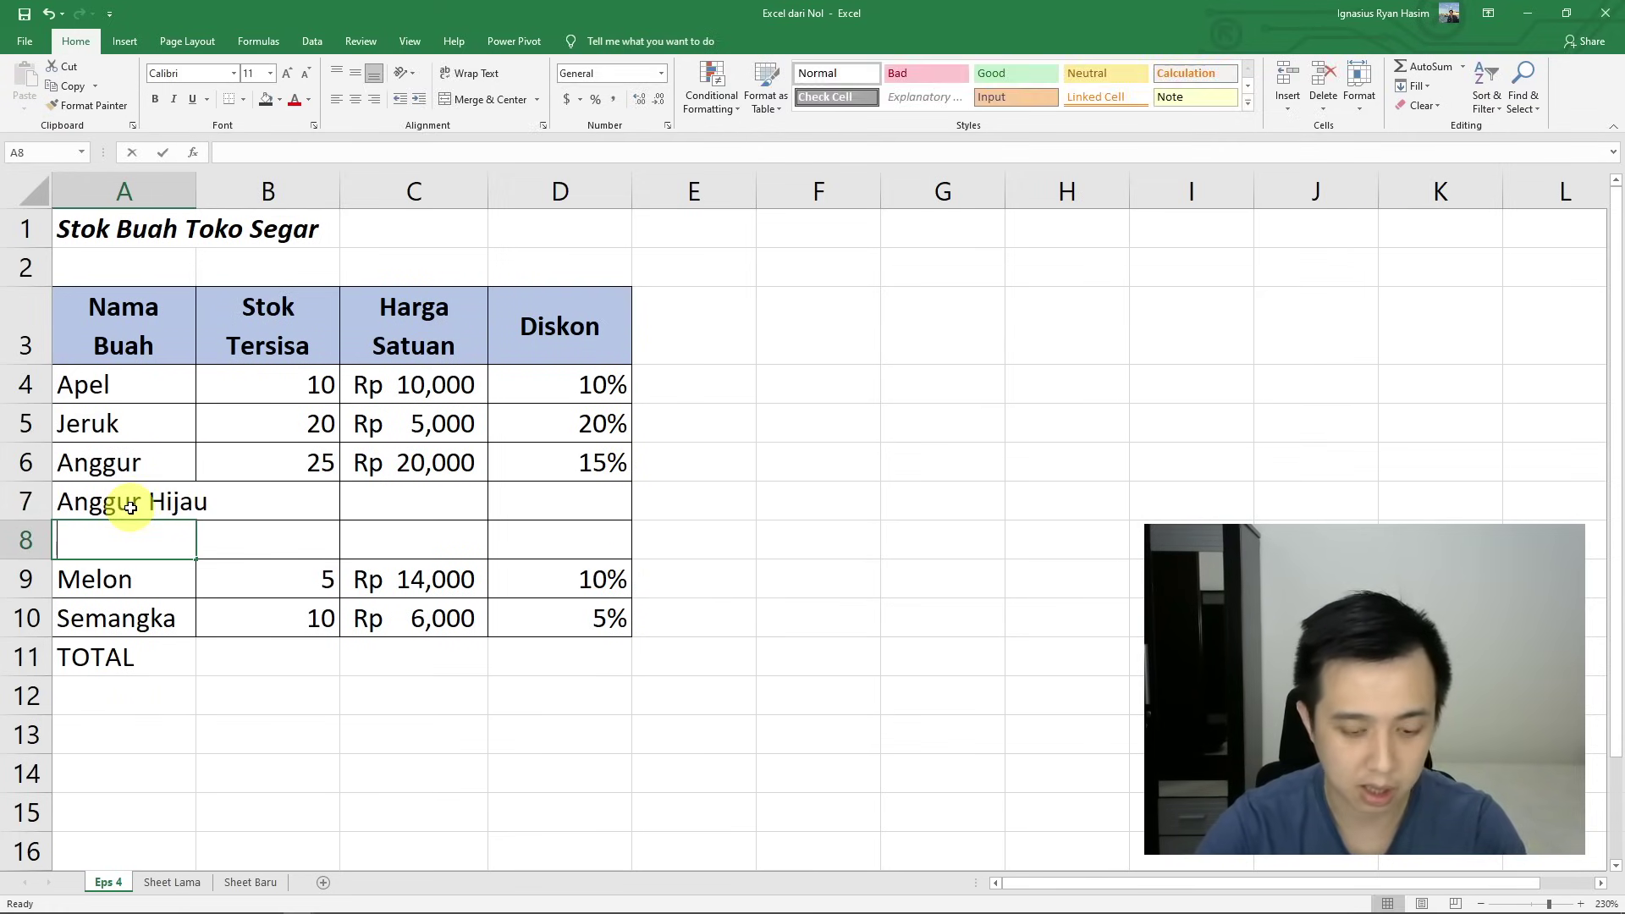
text(Anggur Lokal)
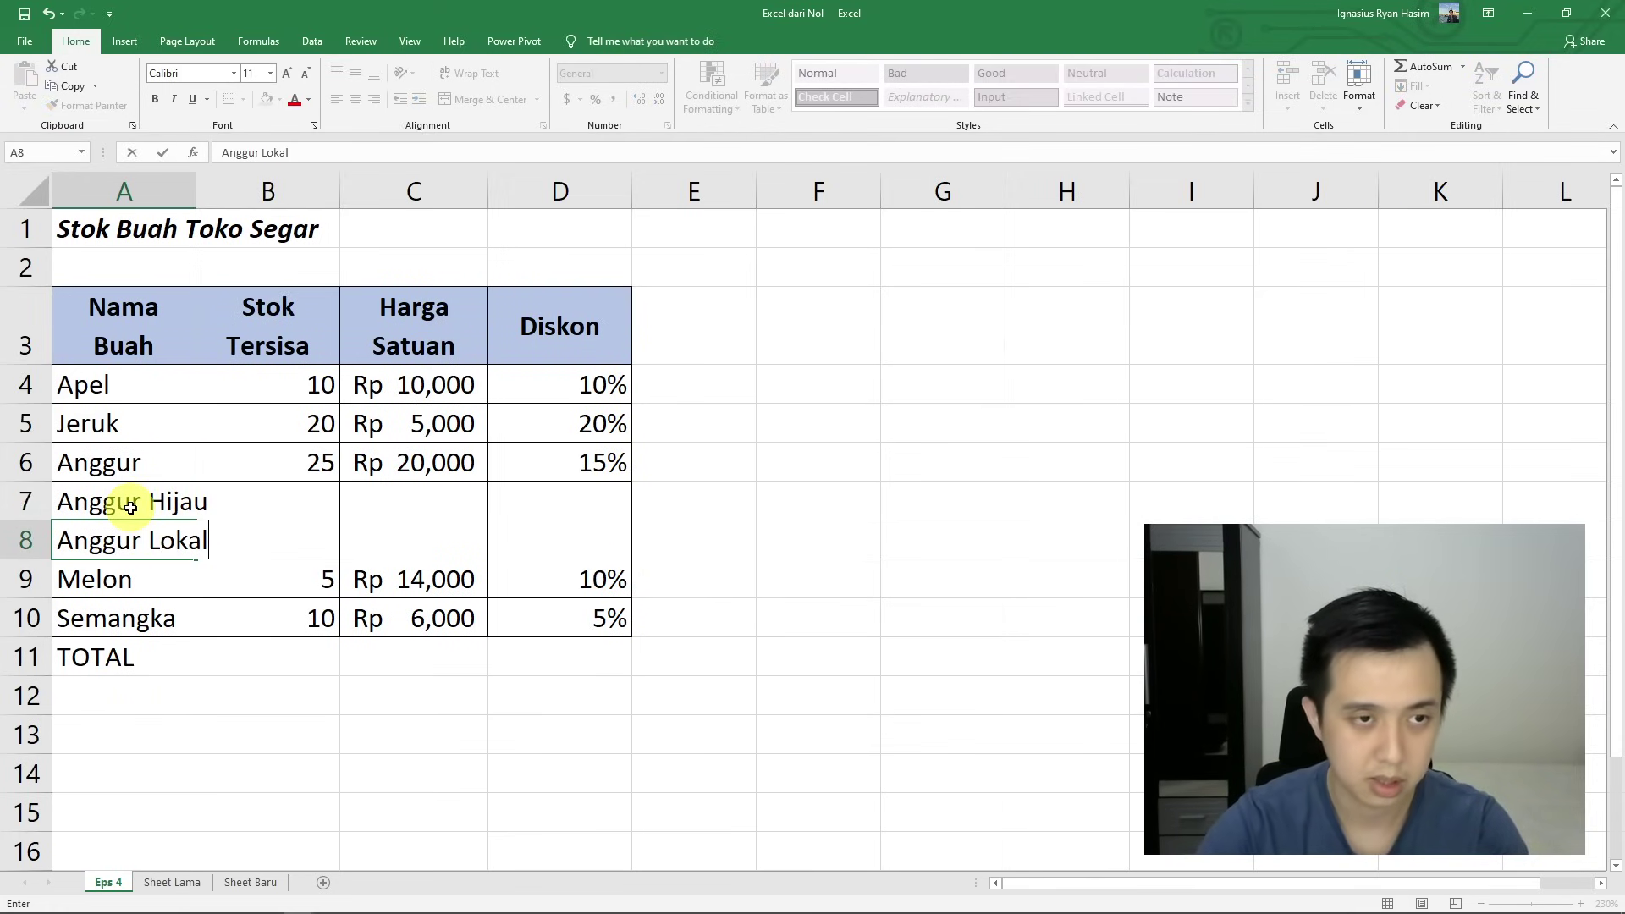
key(Return)
- Widen column A so 'Nama Buah' fits on one line, and select the two Anggur cells
drag(198, 188, 248, 188)
click(236, 484)
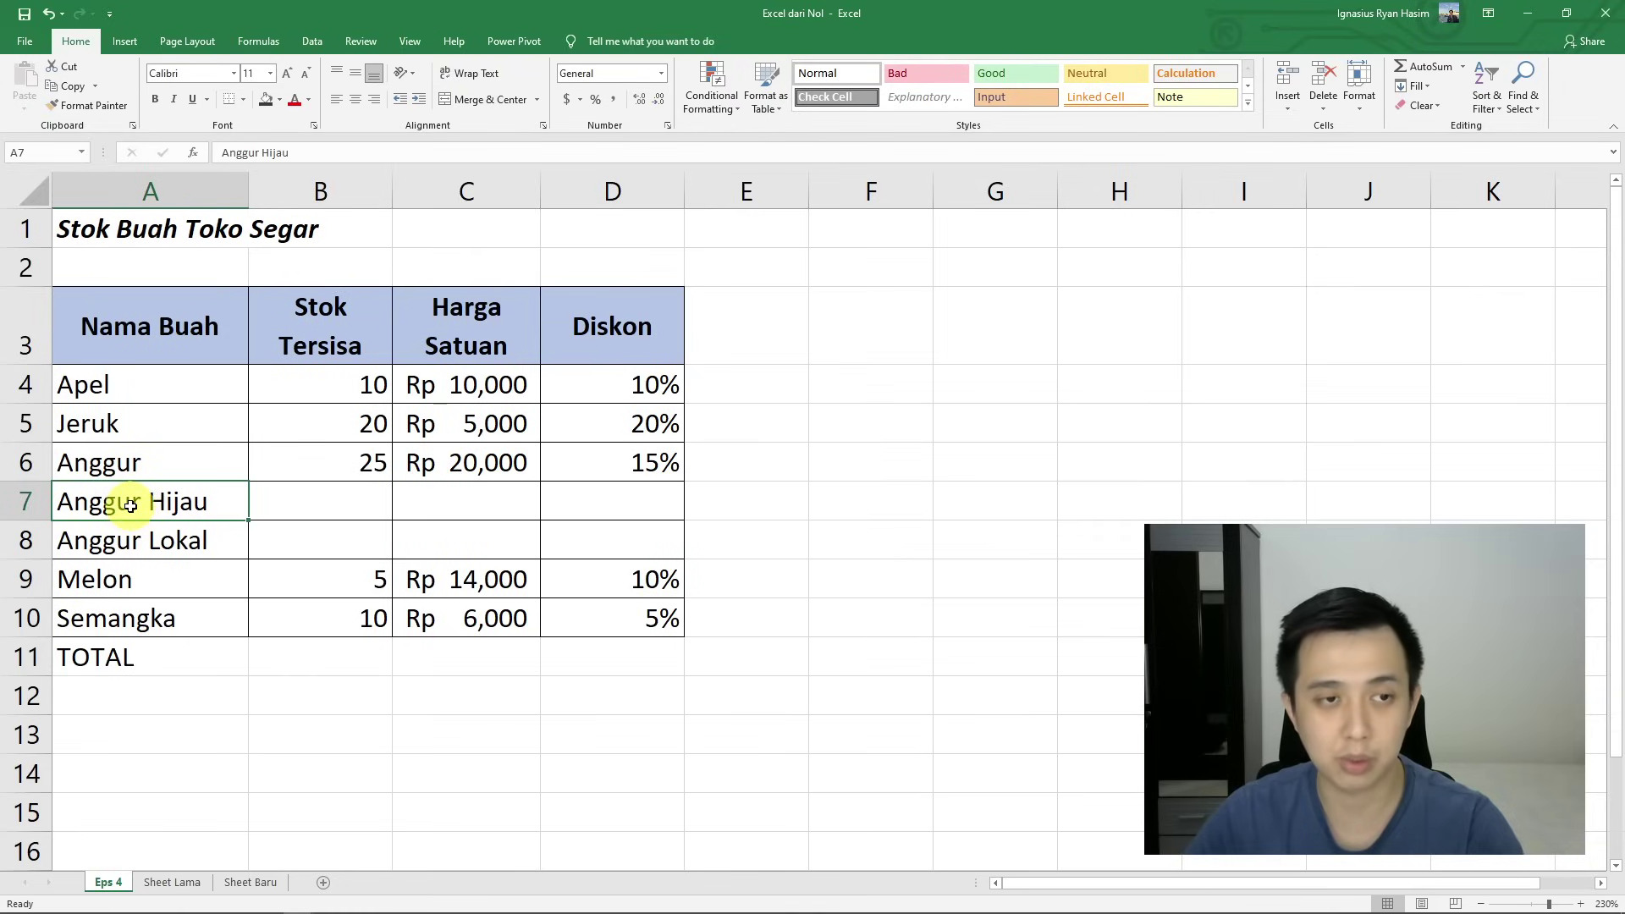
drag(129, 505, 127, 540)
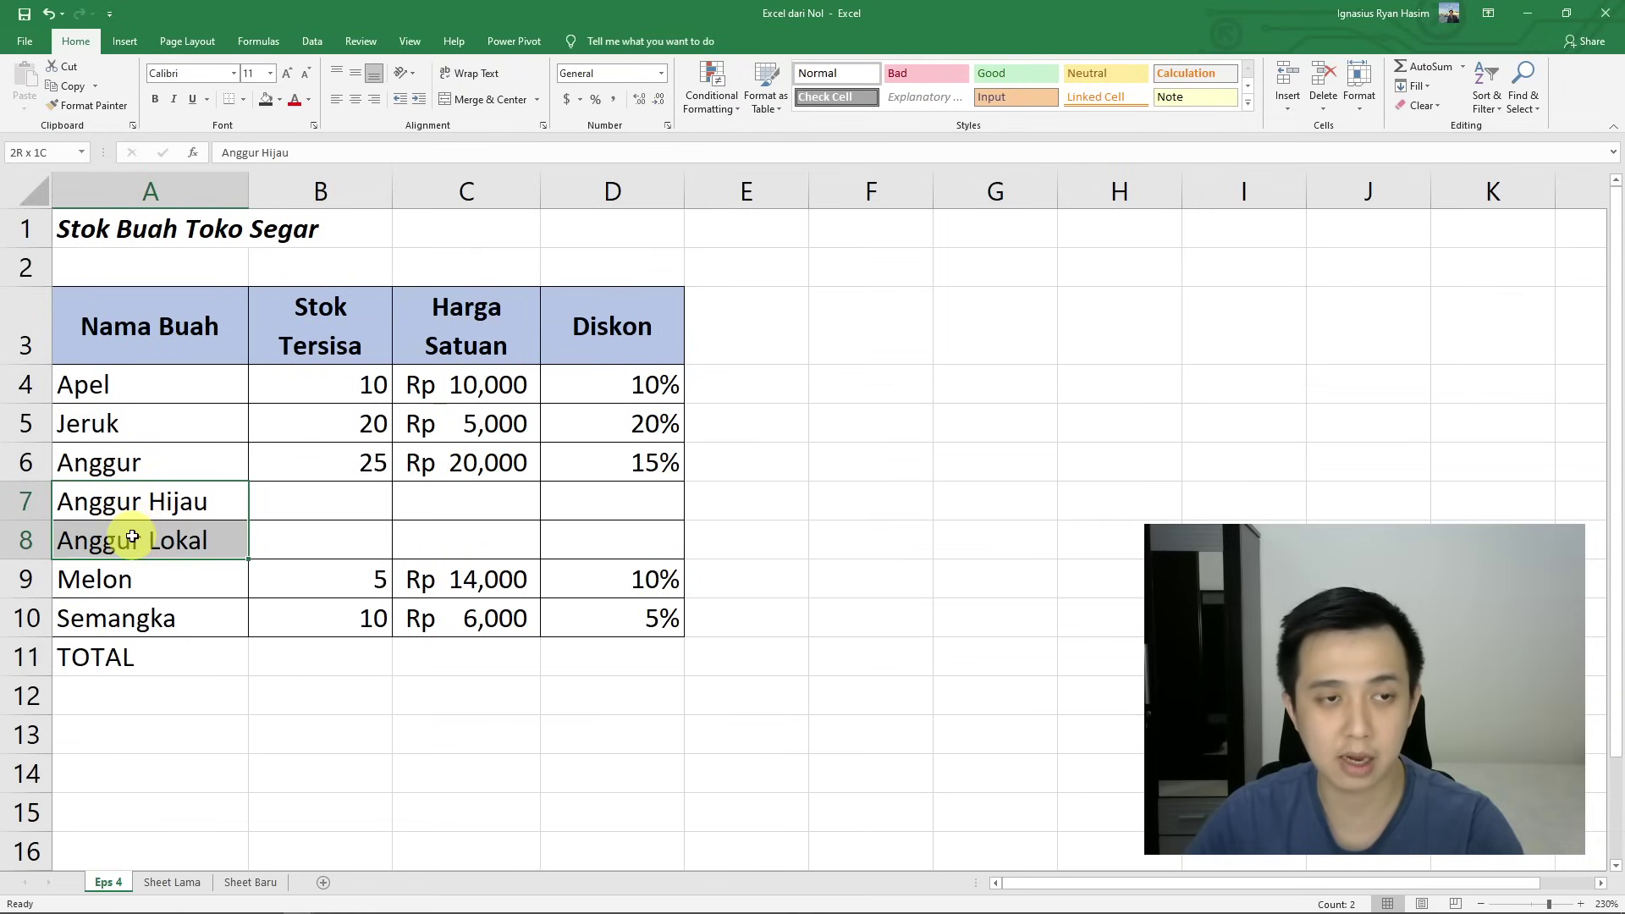
- Indent Anggur Hijau and Anggur Lokal two levels and widen column A to fit
click(418, 100)
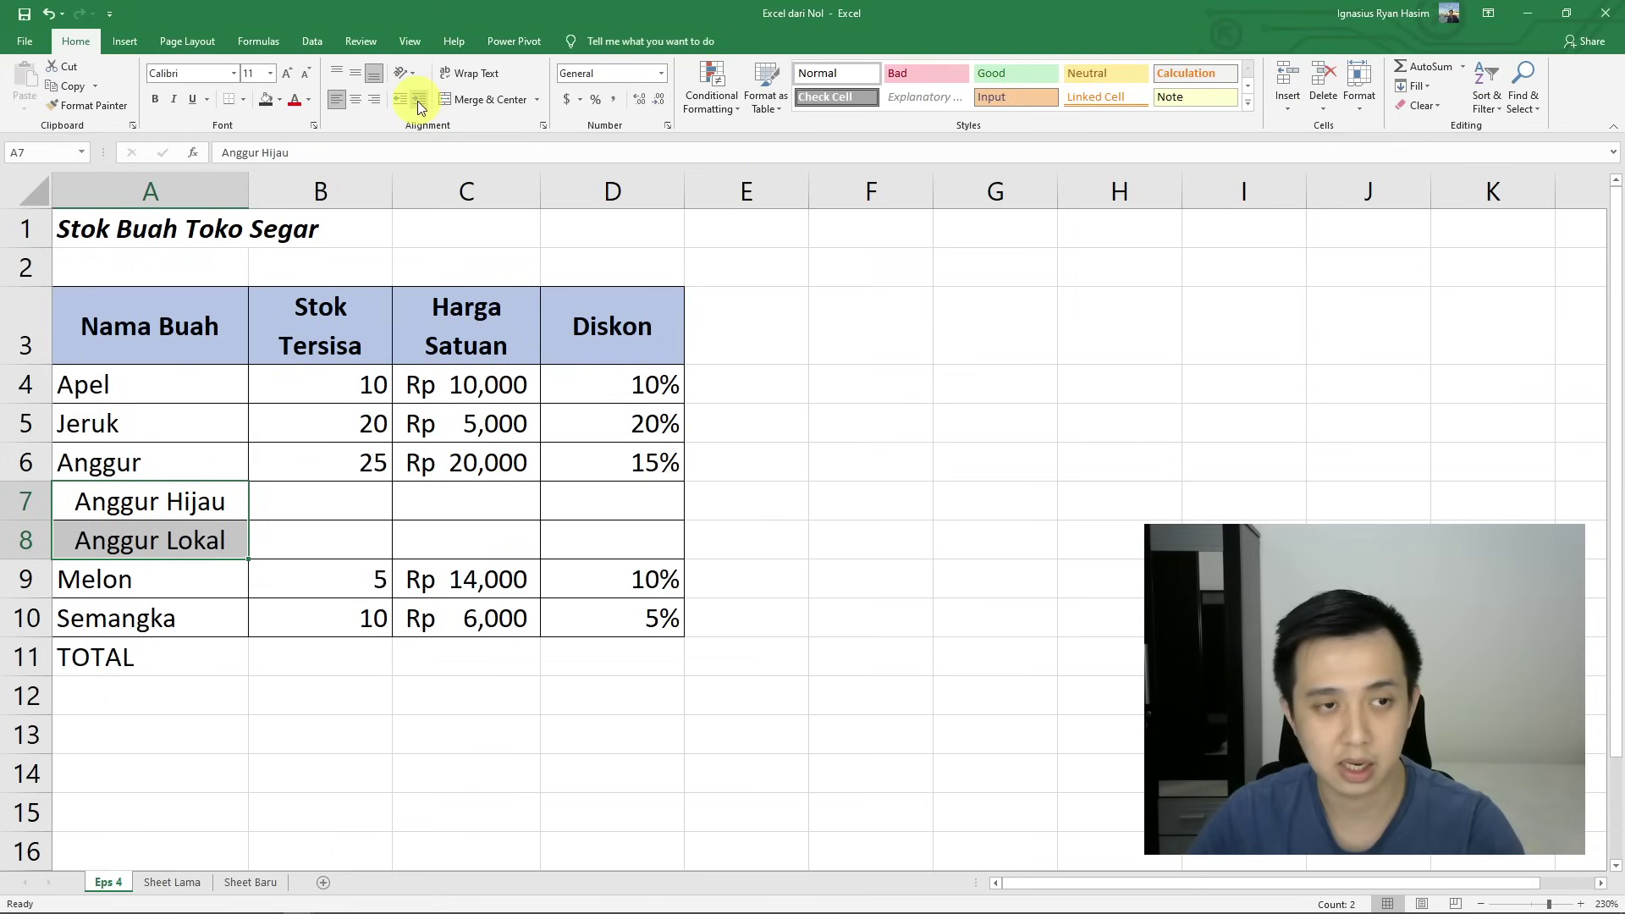
click(418, 100)
click(432, 415)
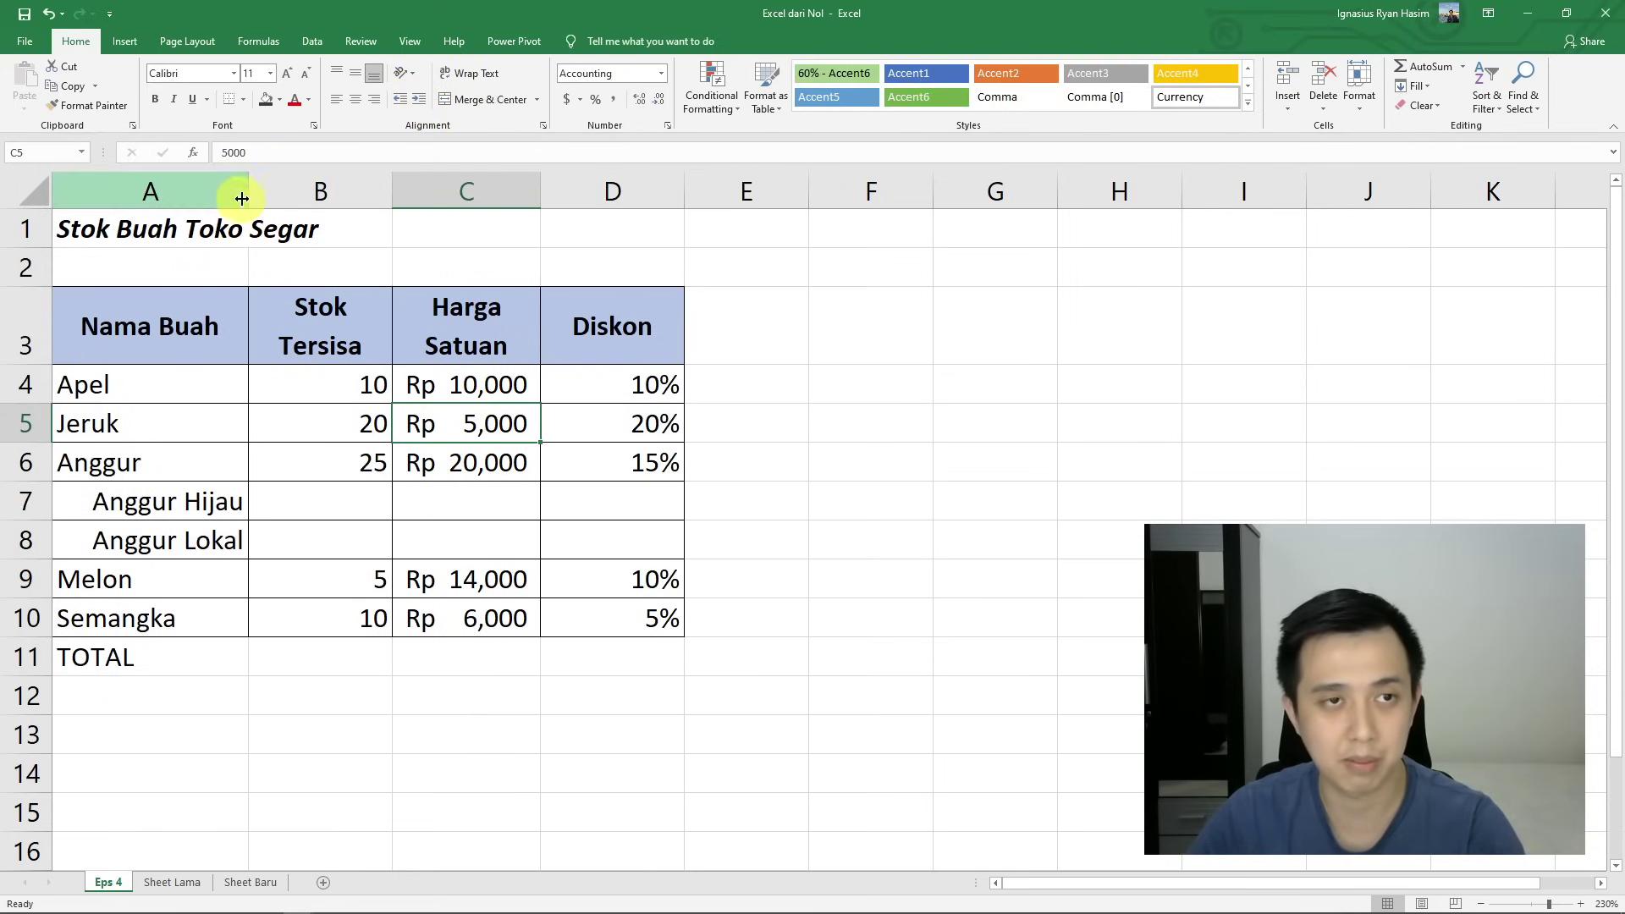
drag(249, 196, 266, 198)
- Remove the sub-items' indent, re-indent them deeper, and widen column A further
click(397, 499)
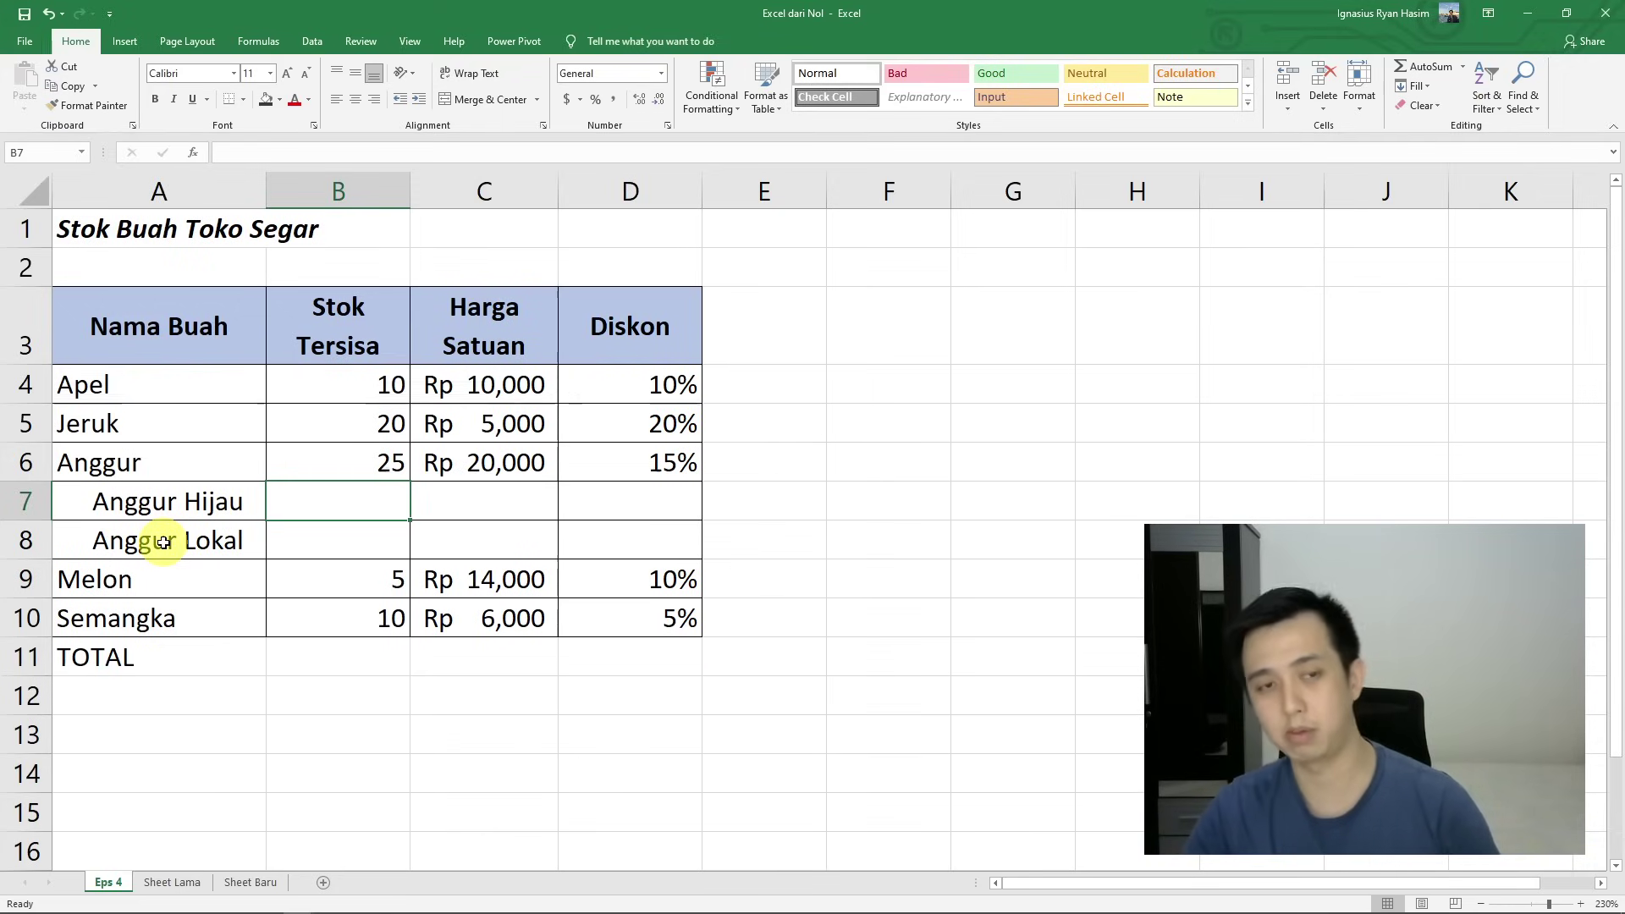
drag(164, 504, 172, 530)
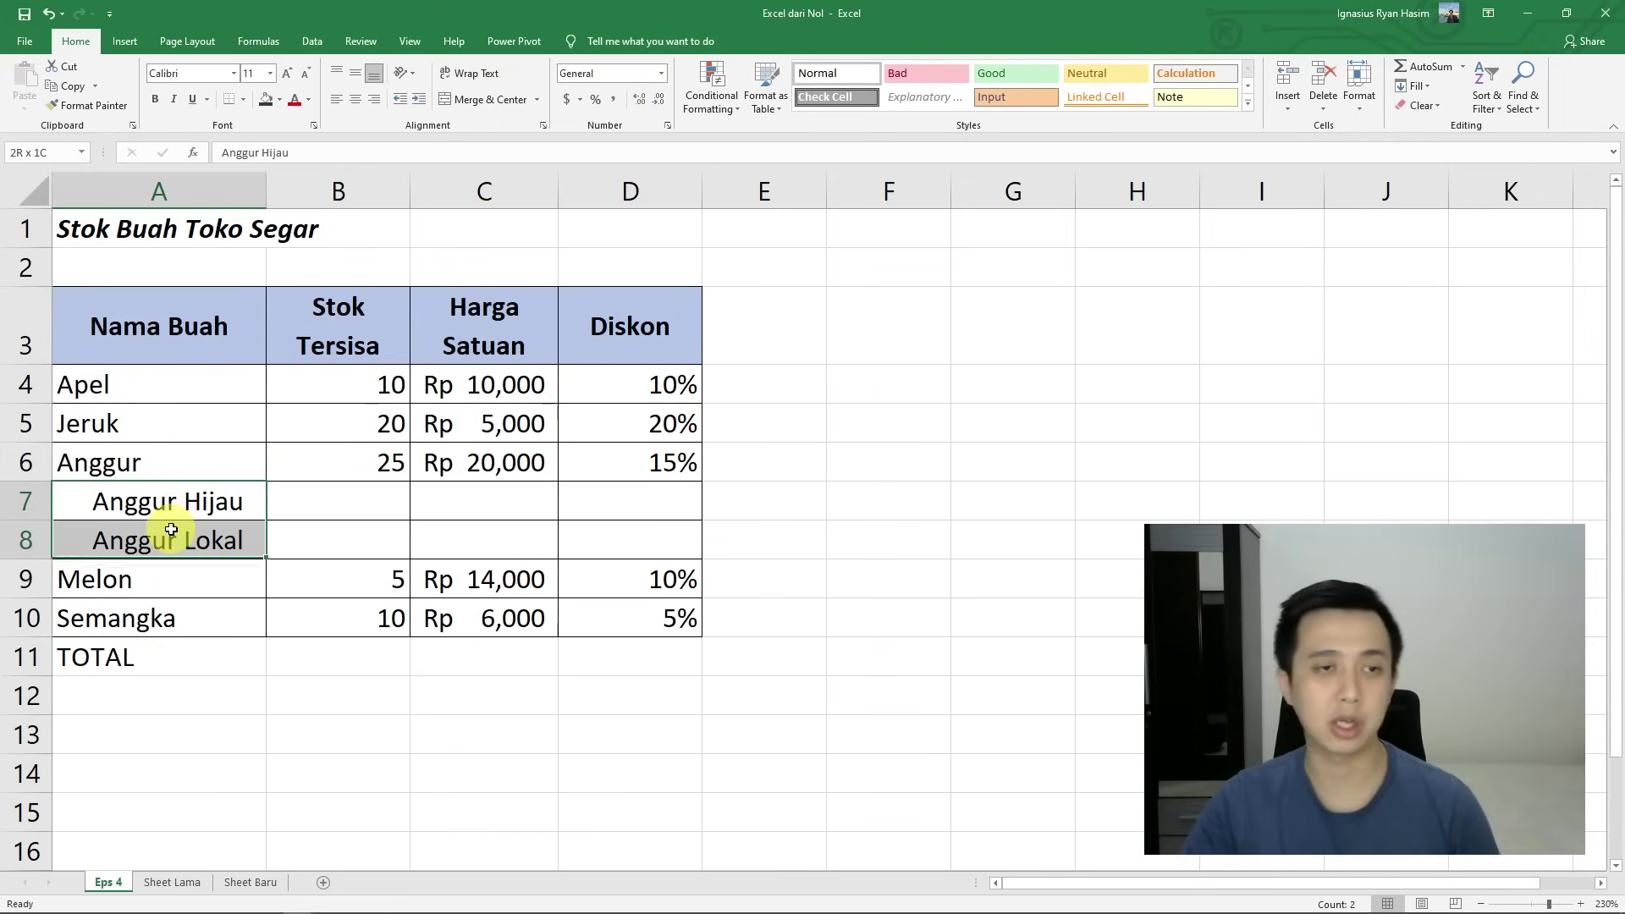
click(100, 463)
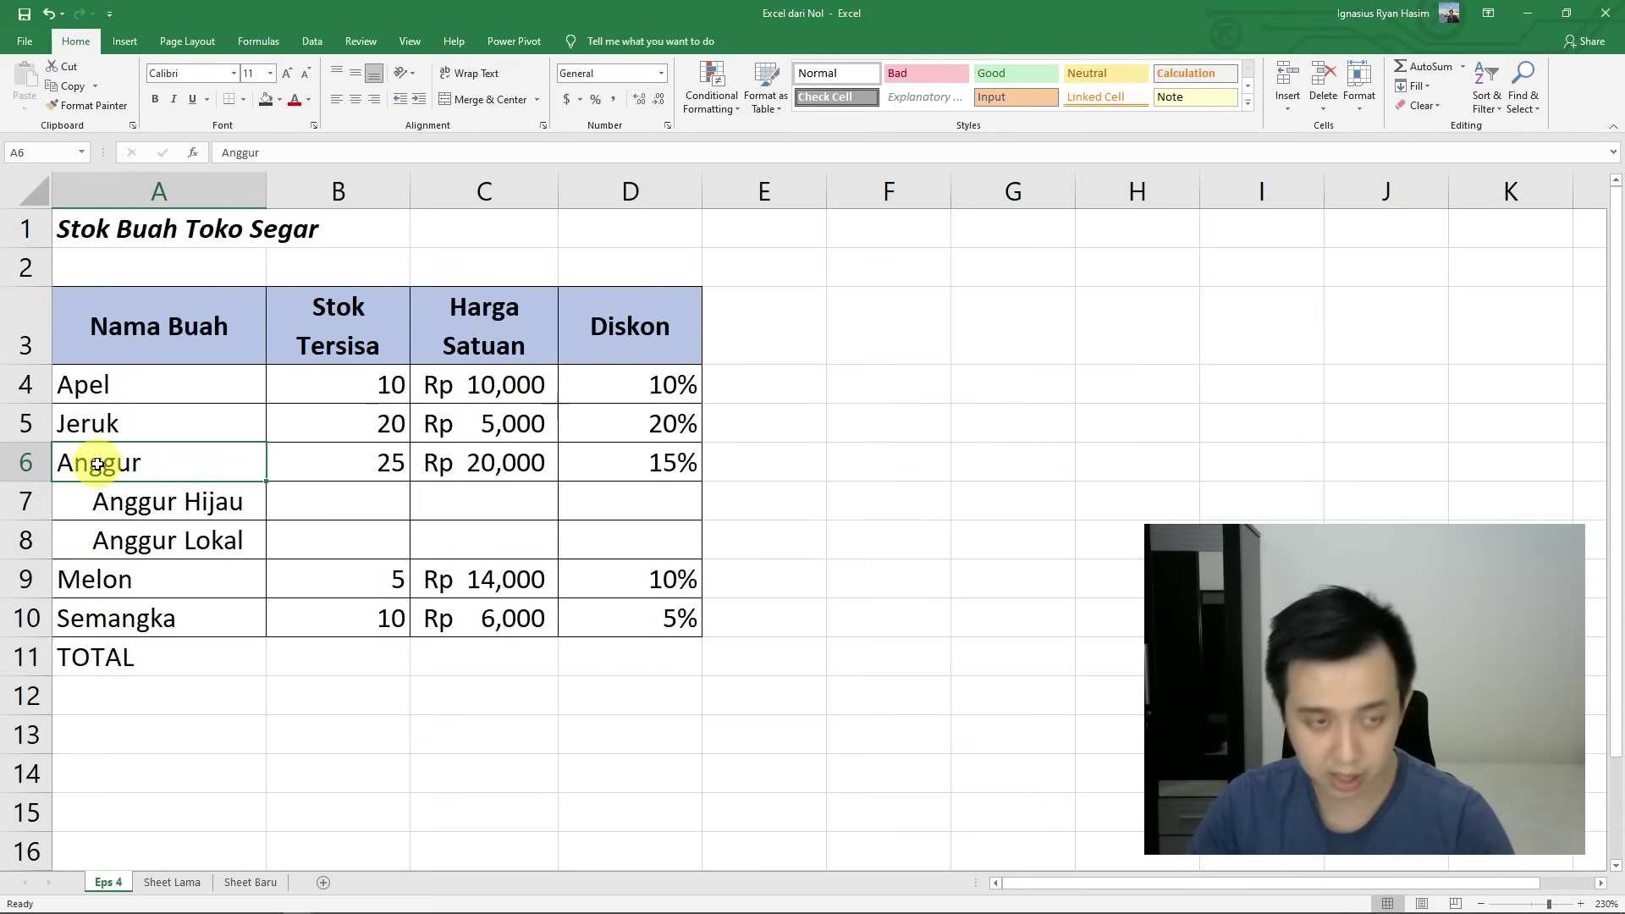
drag(164, 506, 164, 537)
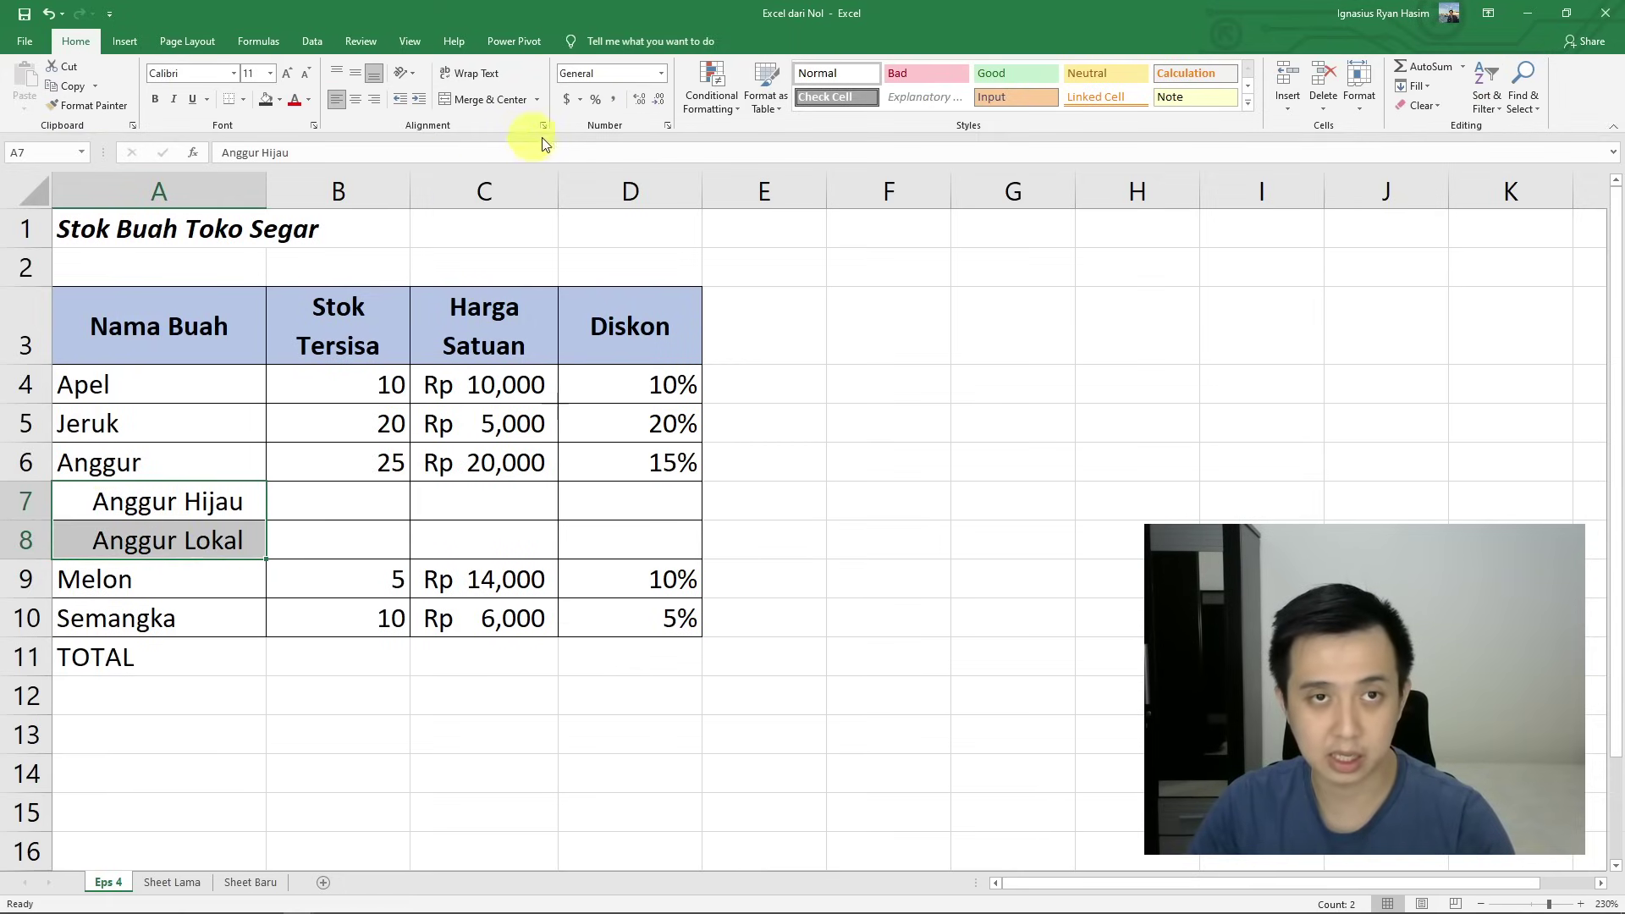
click(394, 103)
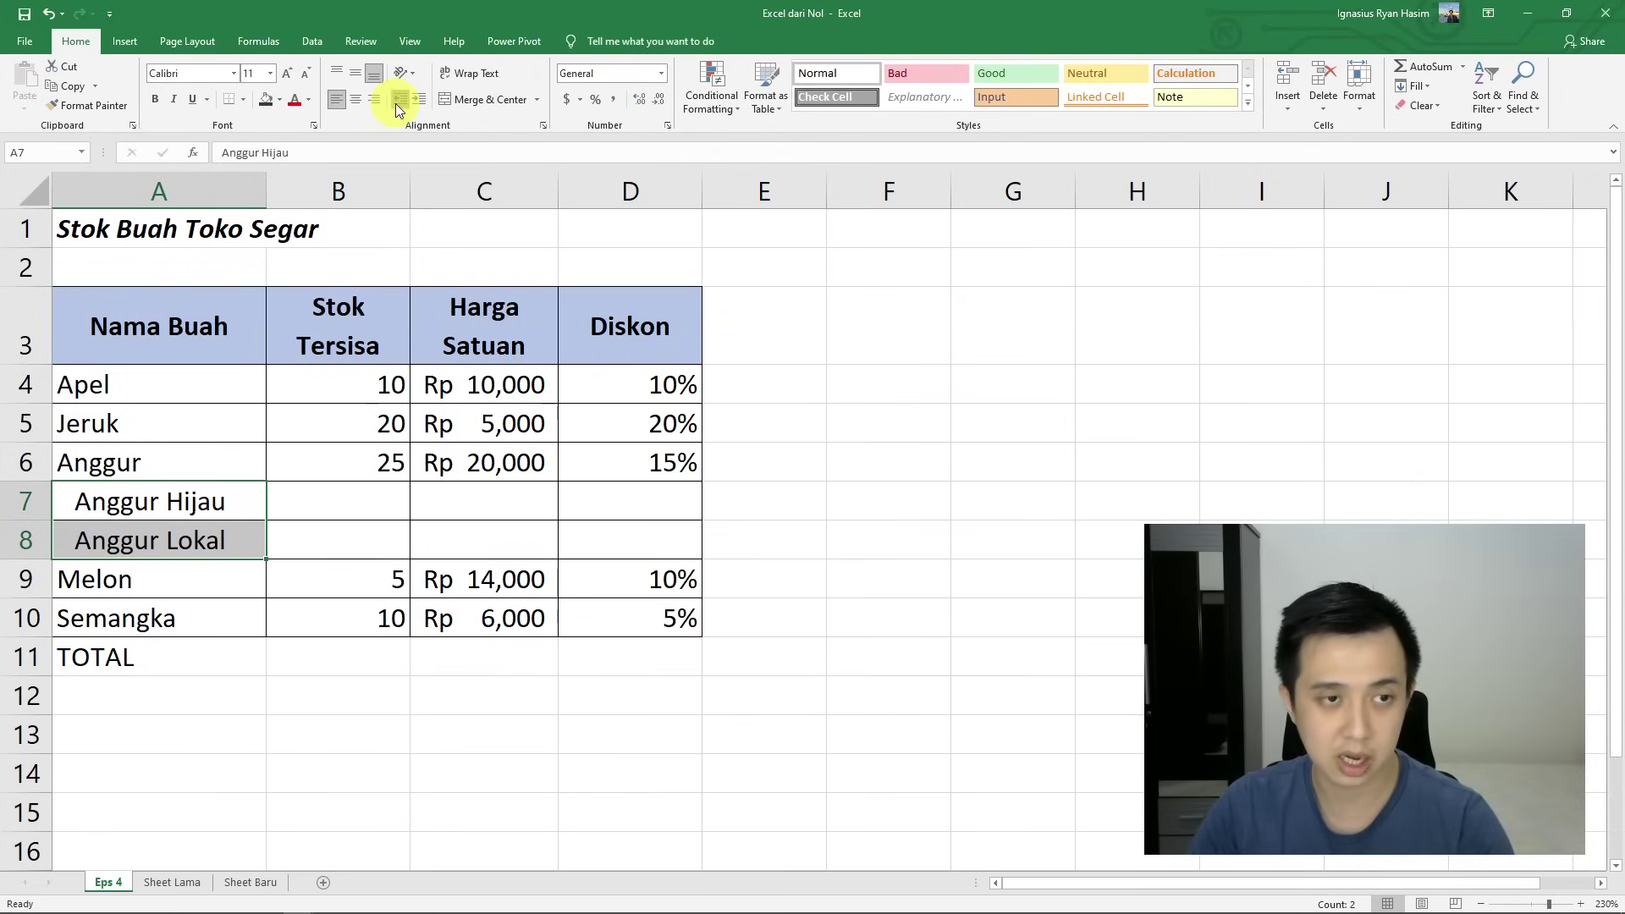
click(394, 103)
click(414, 100)
click(415, 100)
click(415, 100)
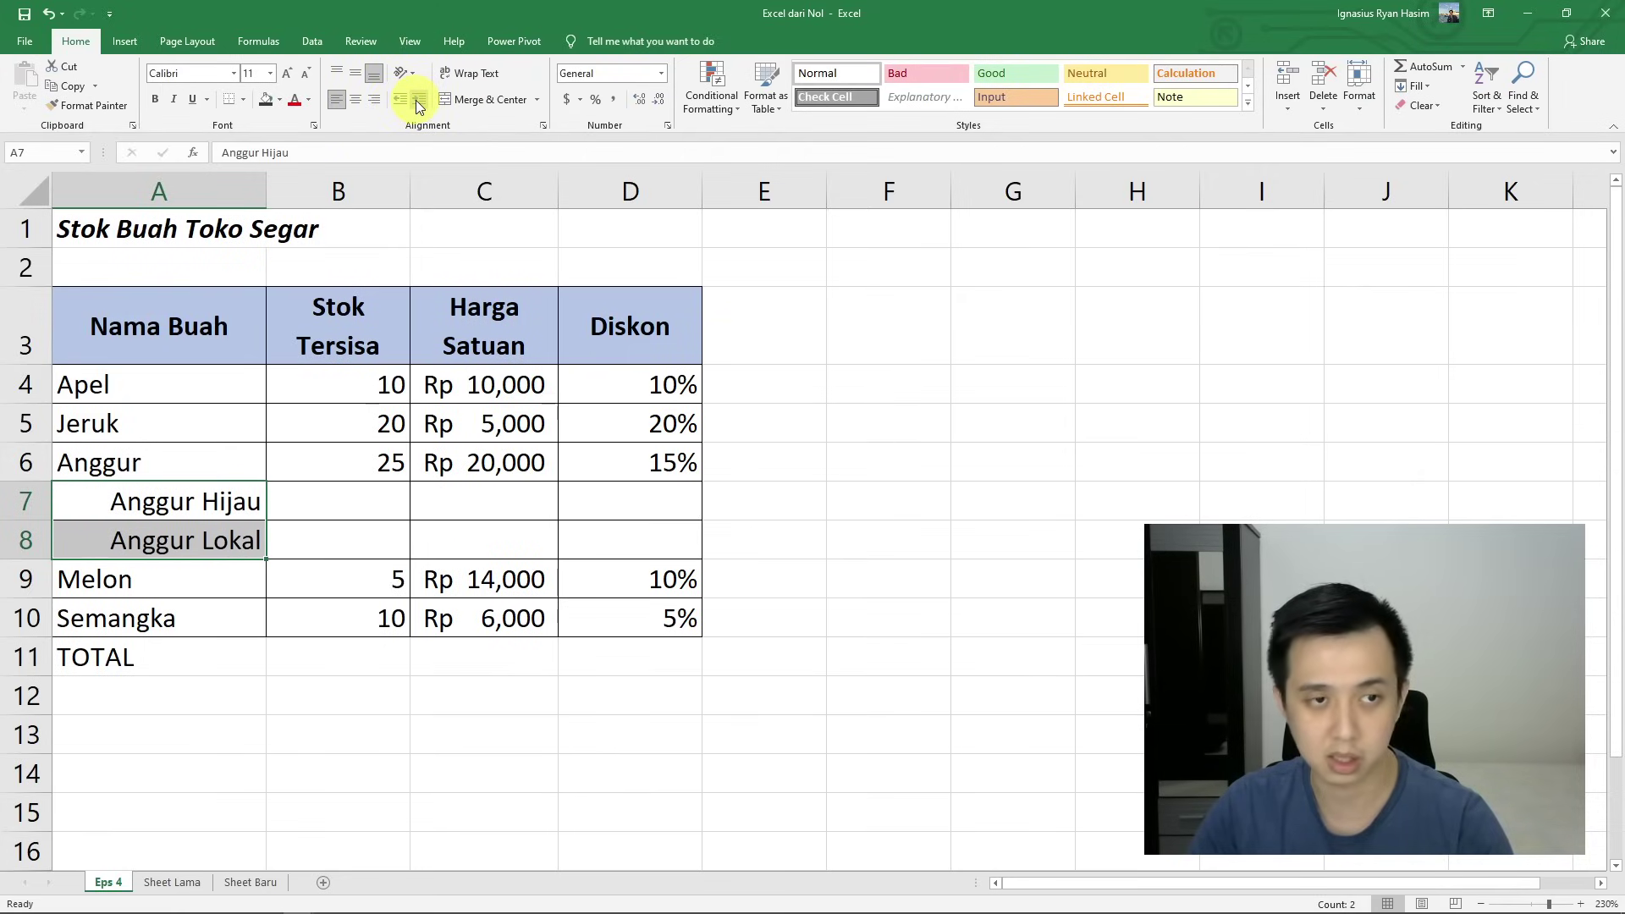
click(415, 100)
click(398, 389)
drag(268, 191, 301, 193)
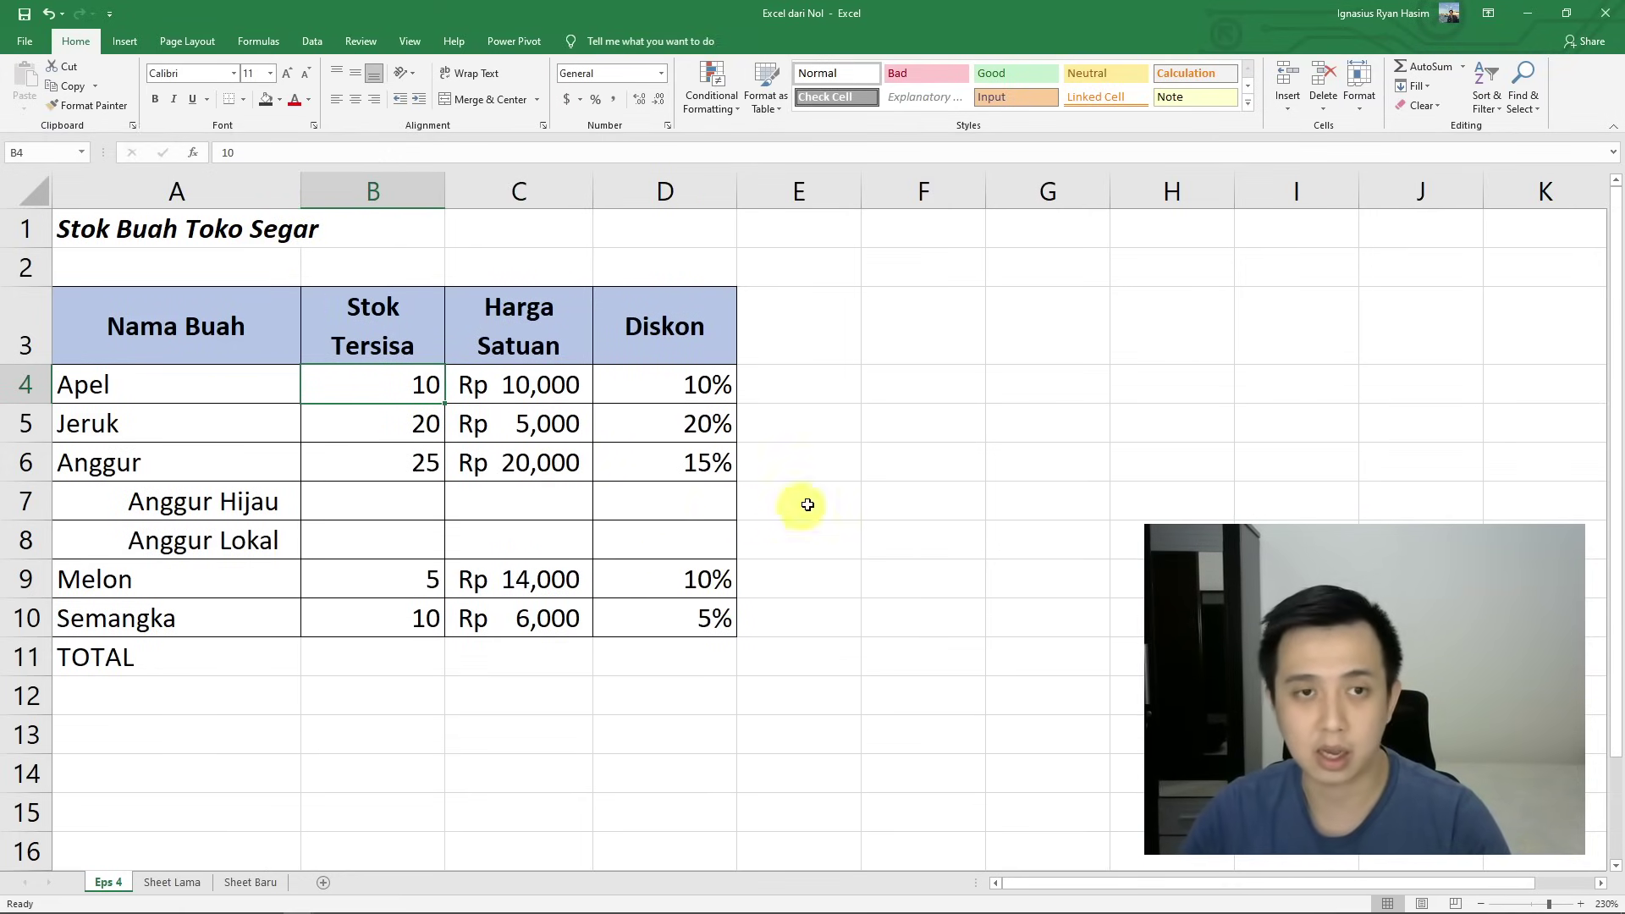
- Move the selection around the sheet, ending on empty cell F5 beside the table
click(862, 478)
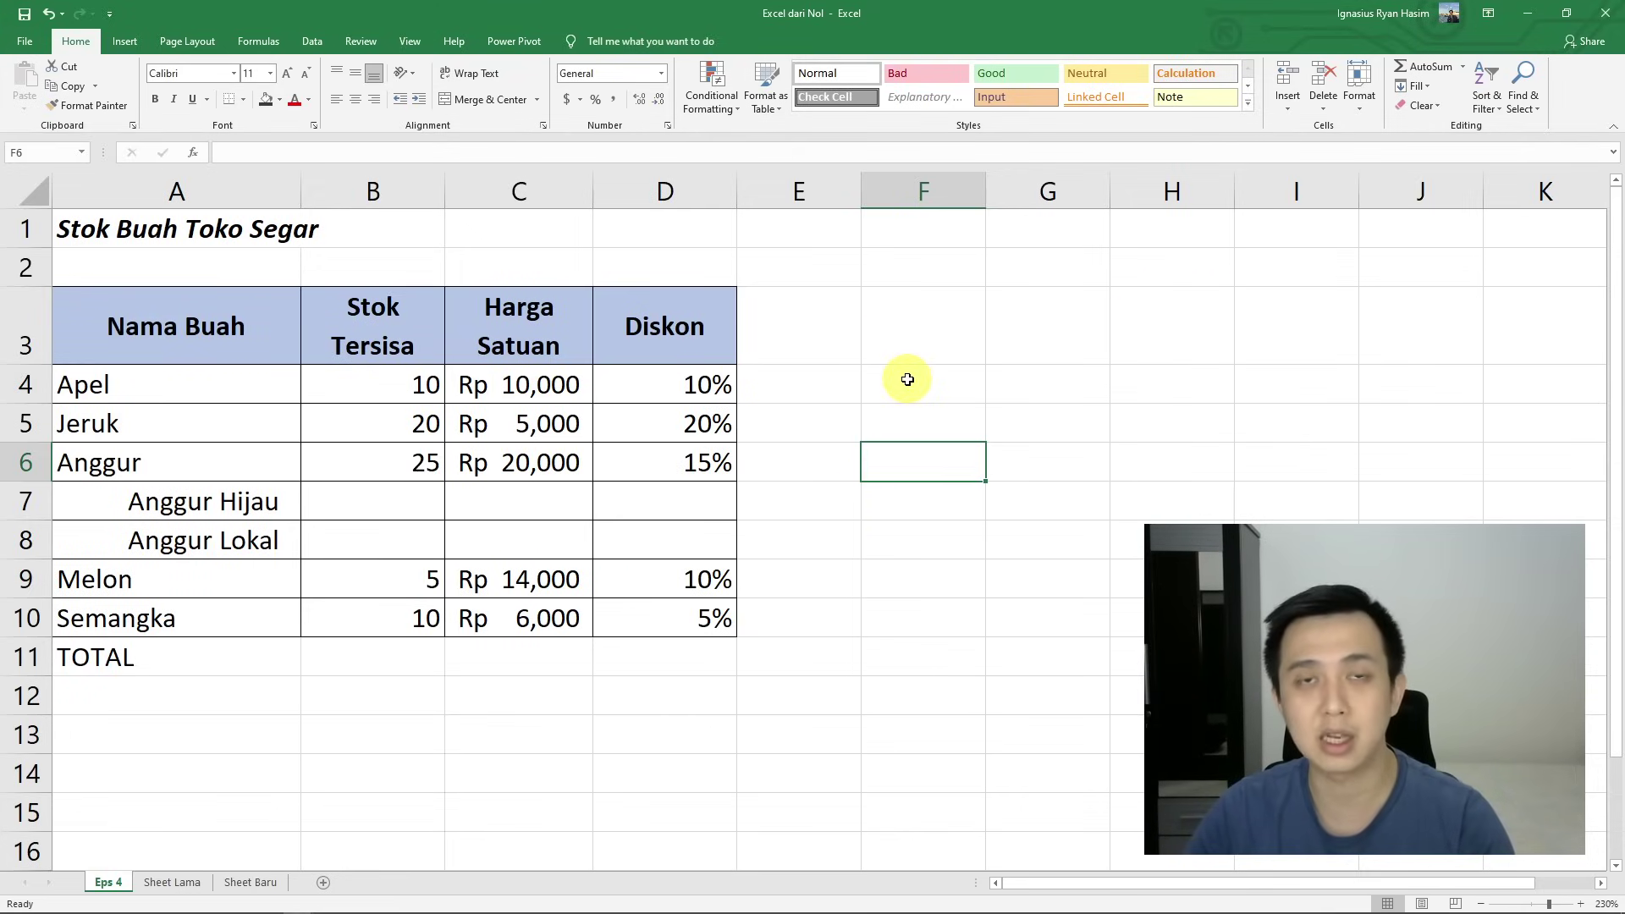
click(849, 400)
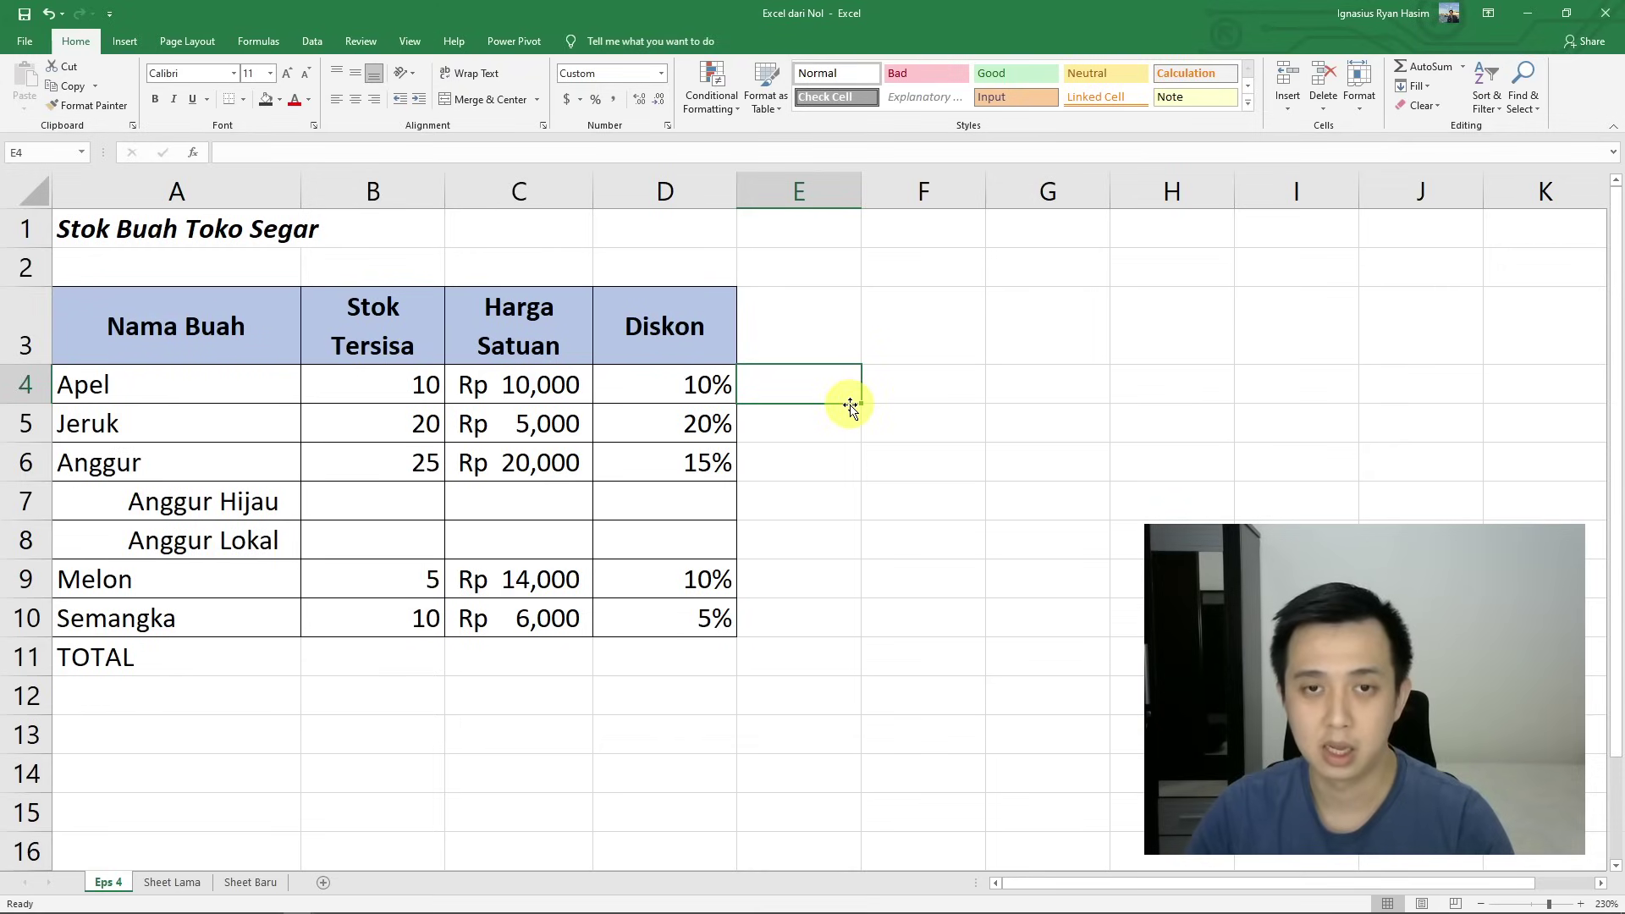
click(529, 491)
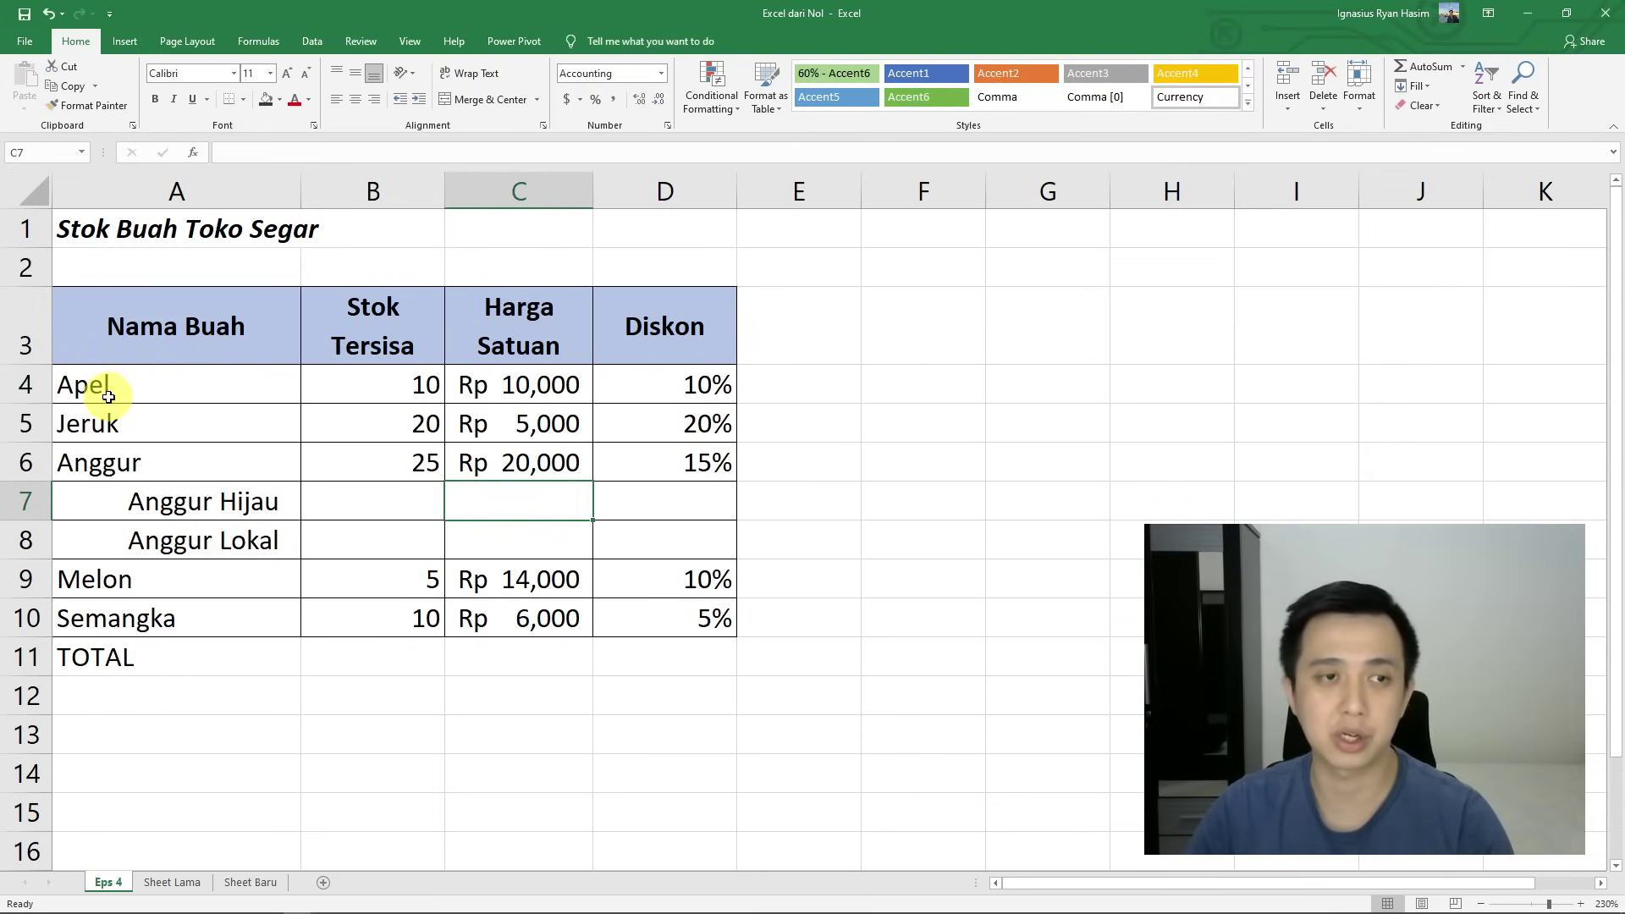
click(108, 397)
click(813, 423)
click(944, 427)
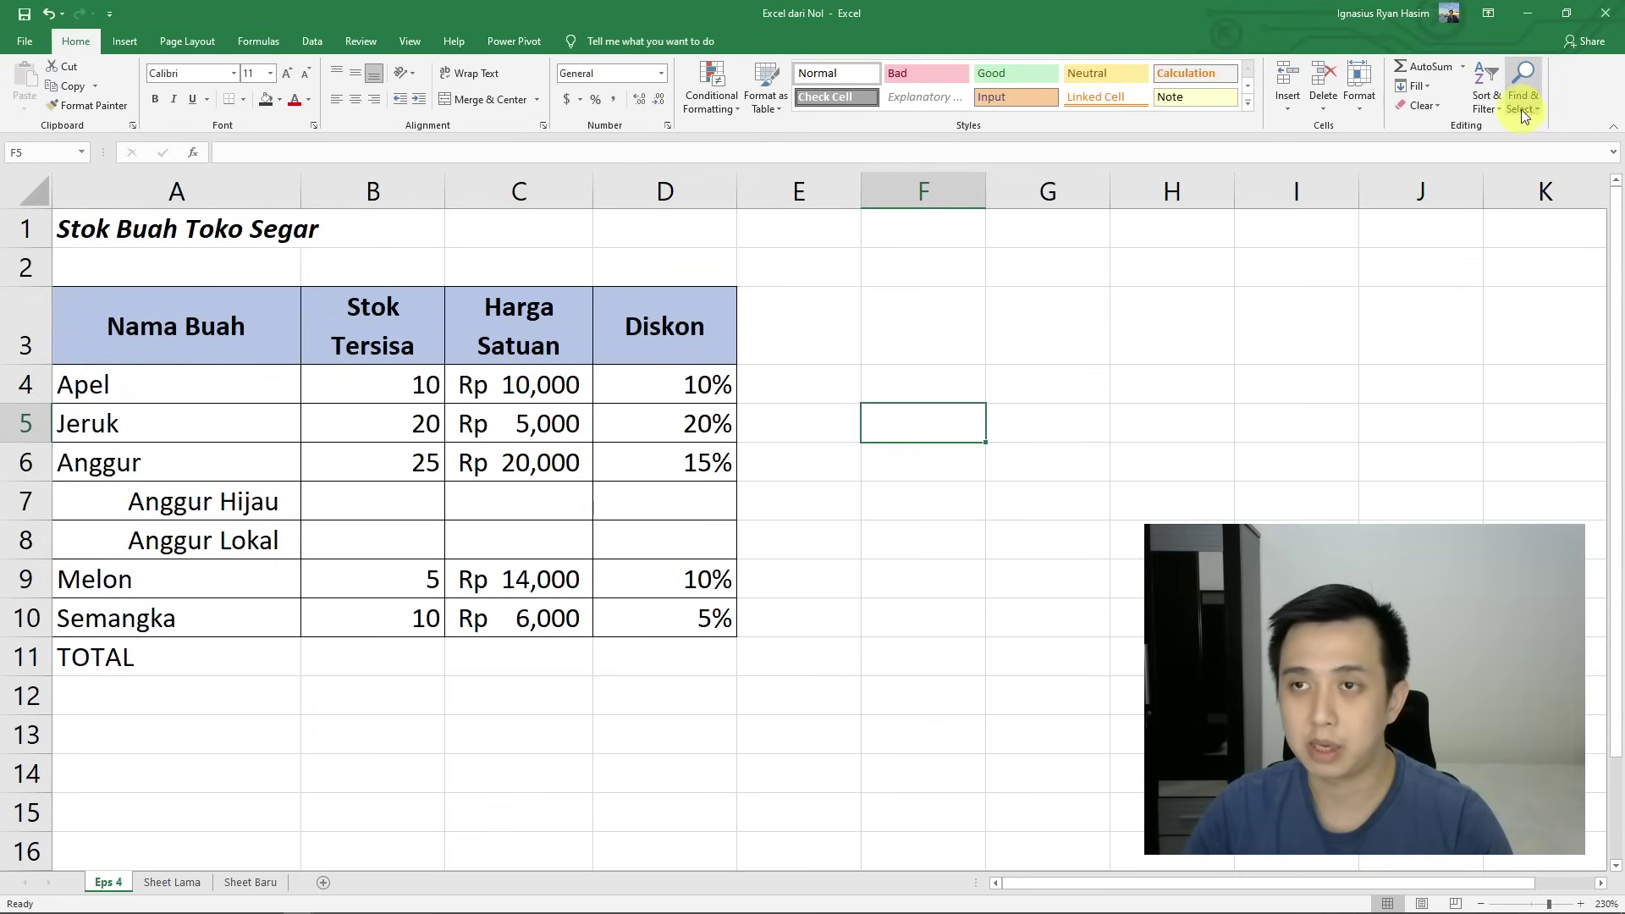
- Use Find to locate the first cell containing Apel
click(1521, 110)
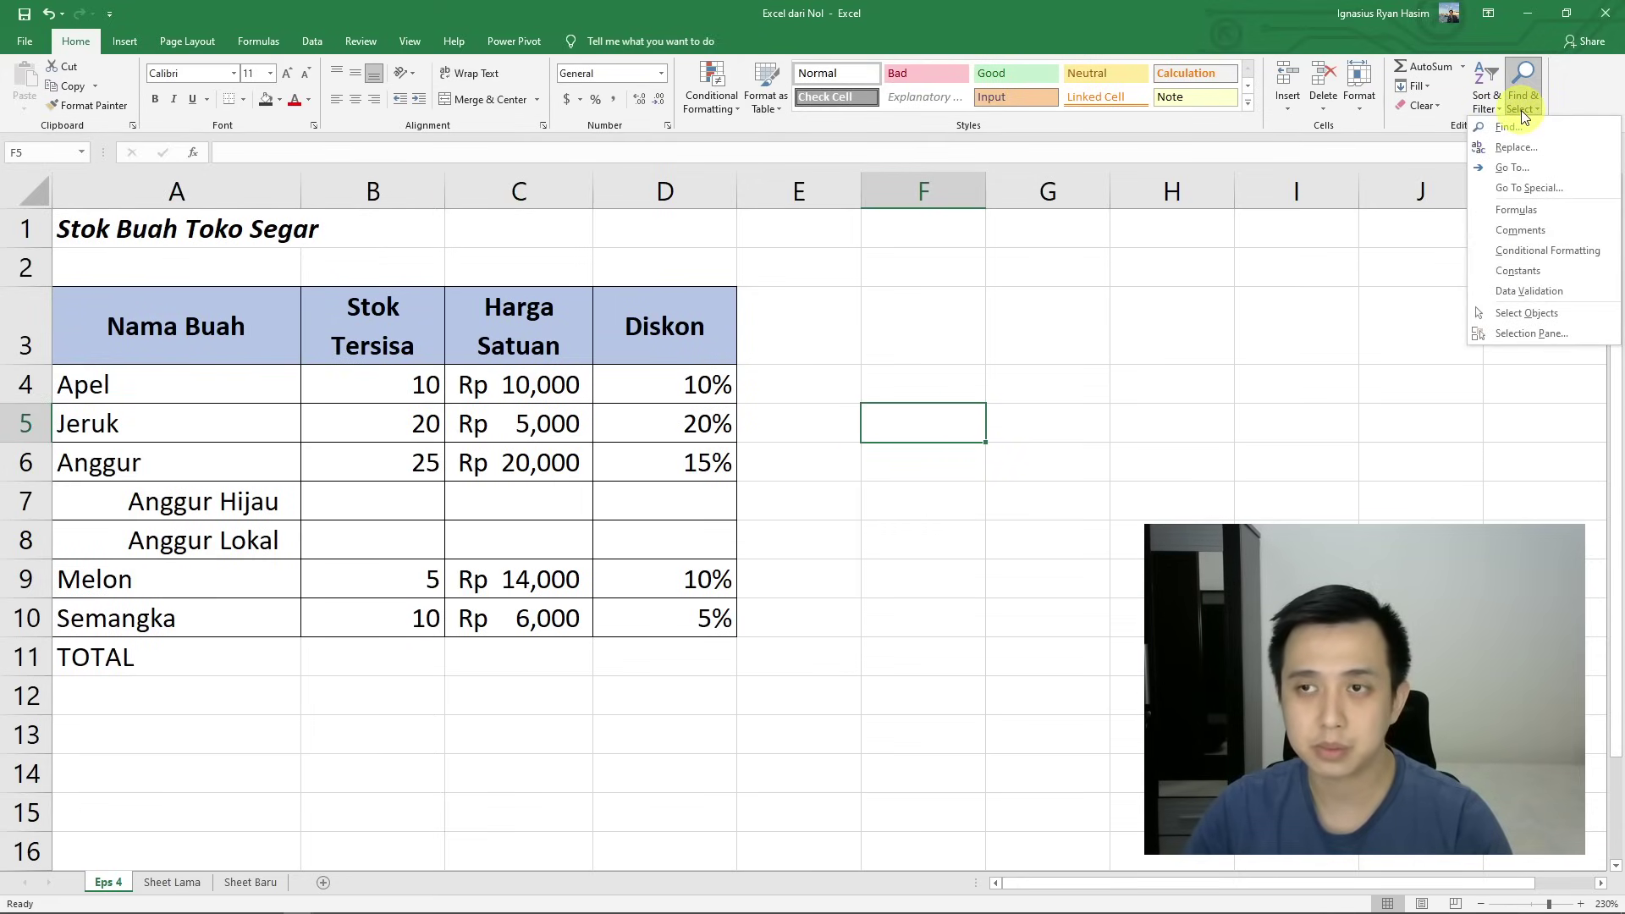
click(1511, 127)
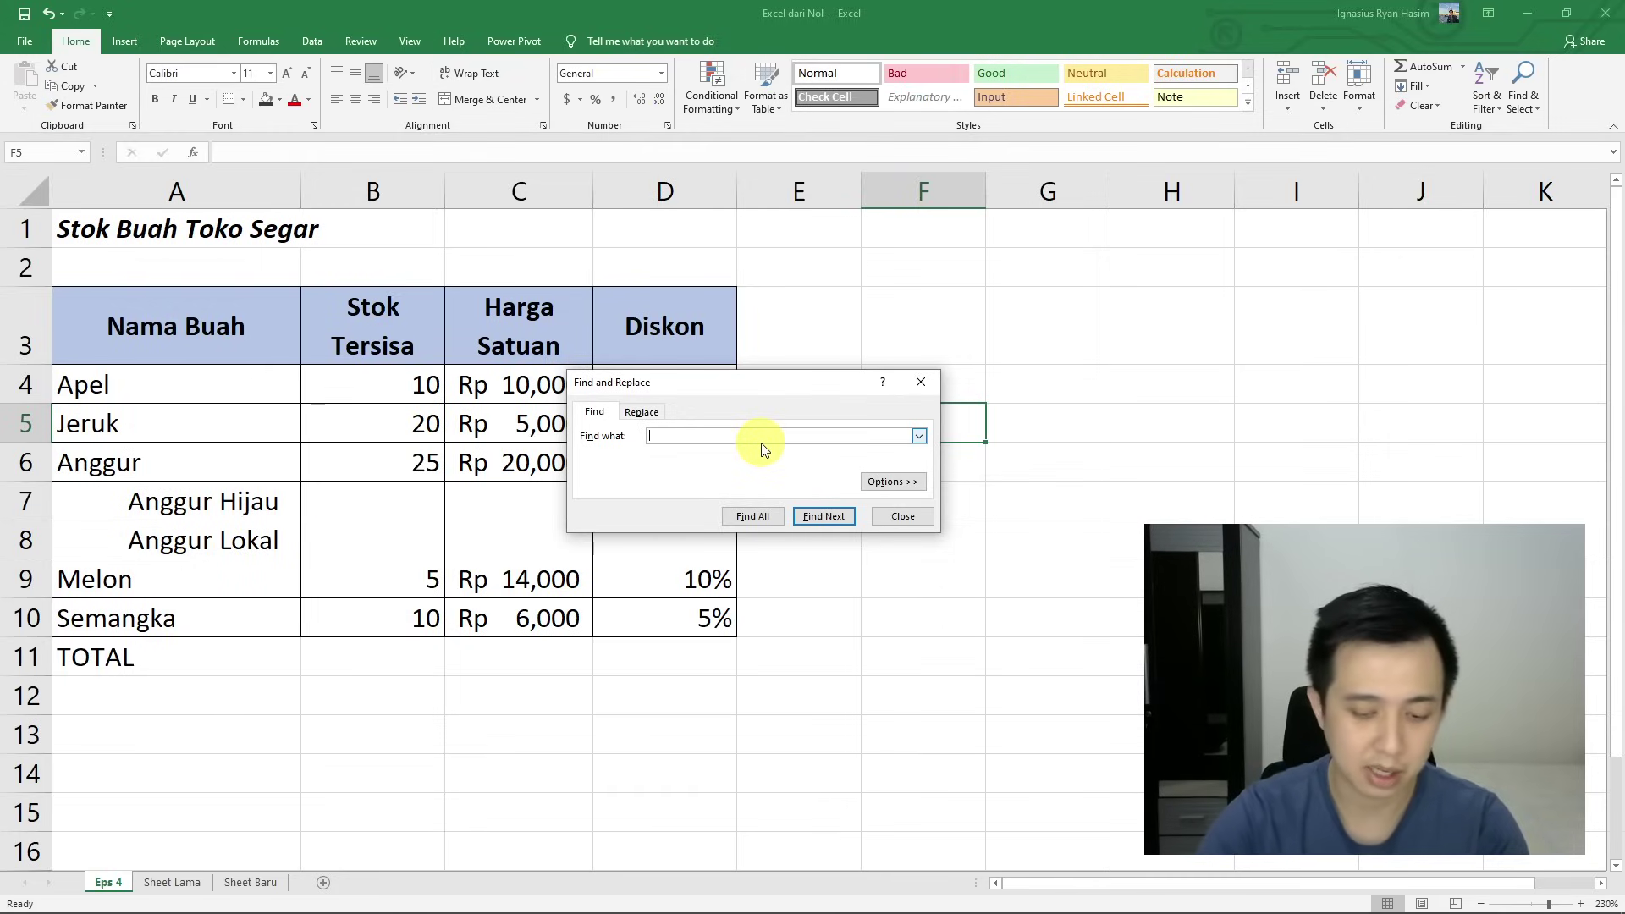
text(Apel)
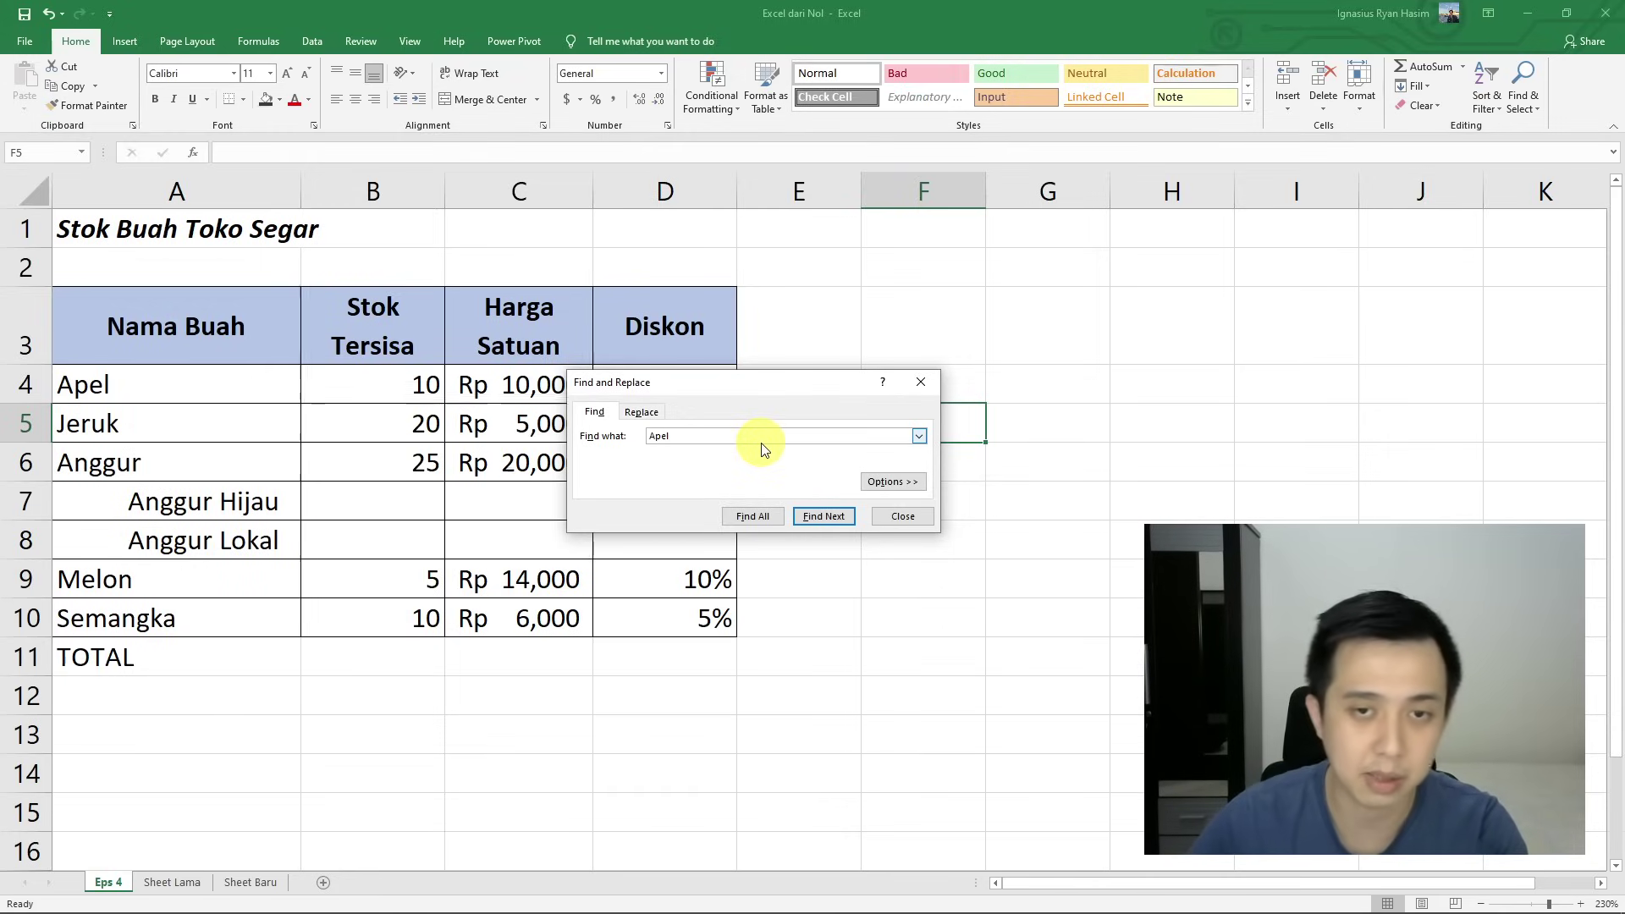
click(822, 517)
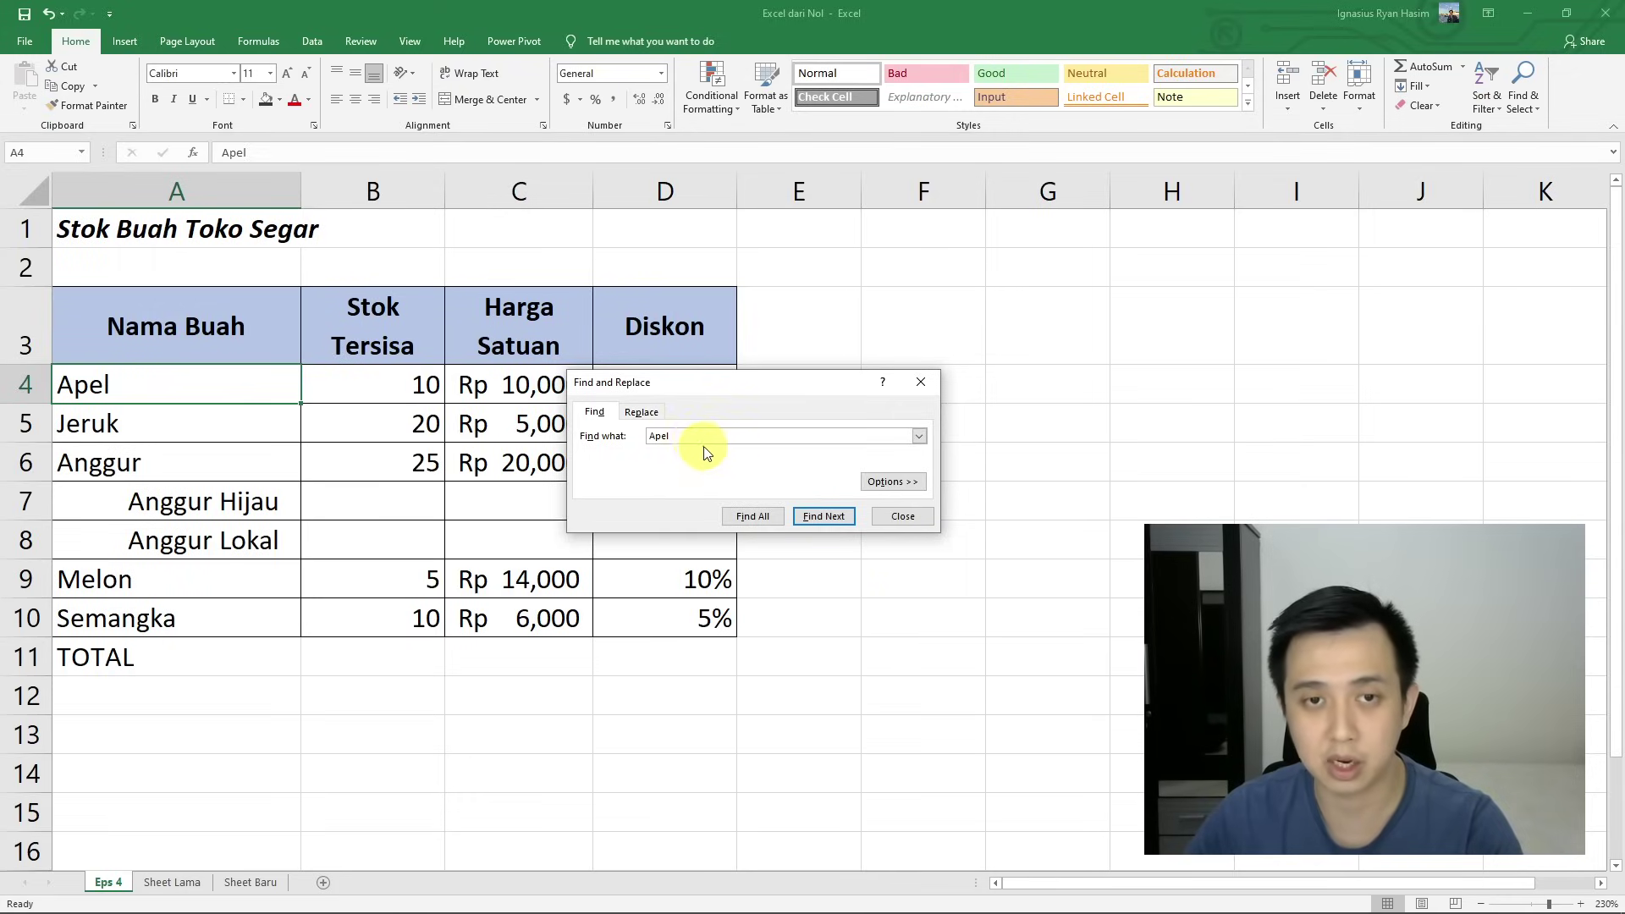
- Search for Anggur Lokal instead, then switch the dialog to Replace
drag(671, 436, 647, 439)
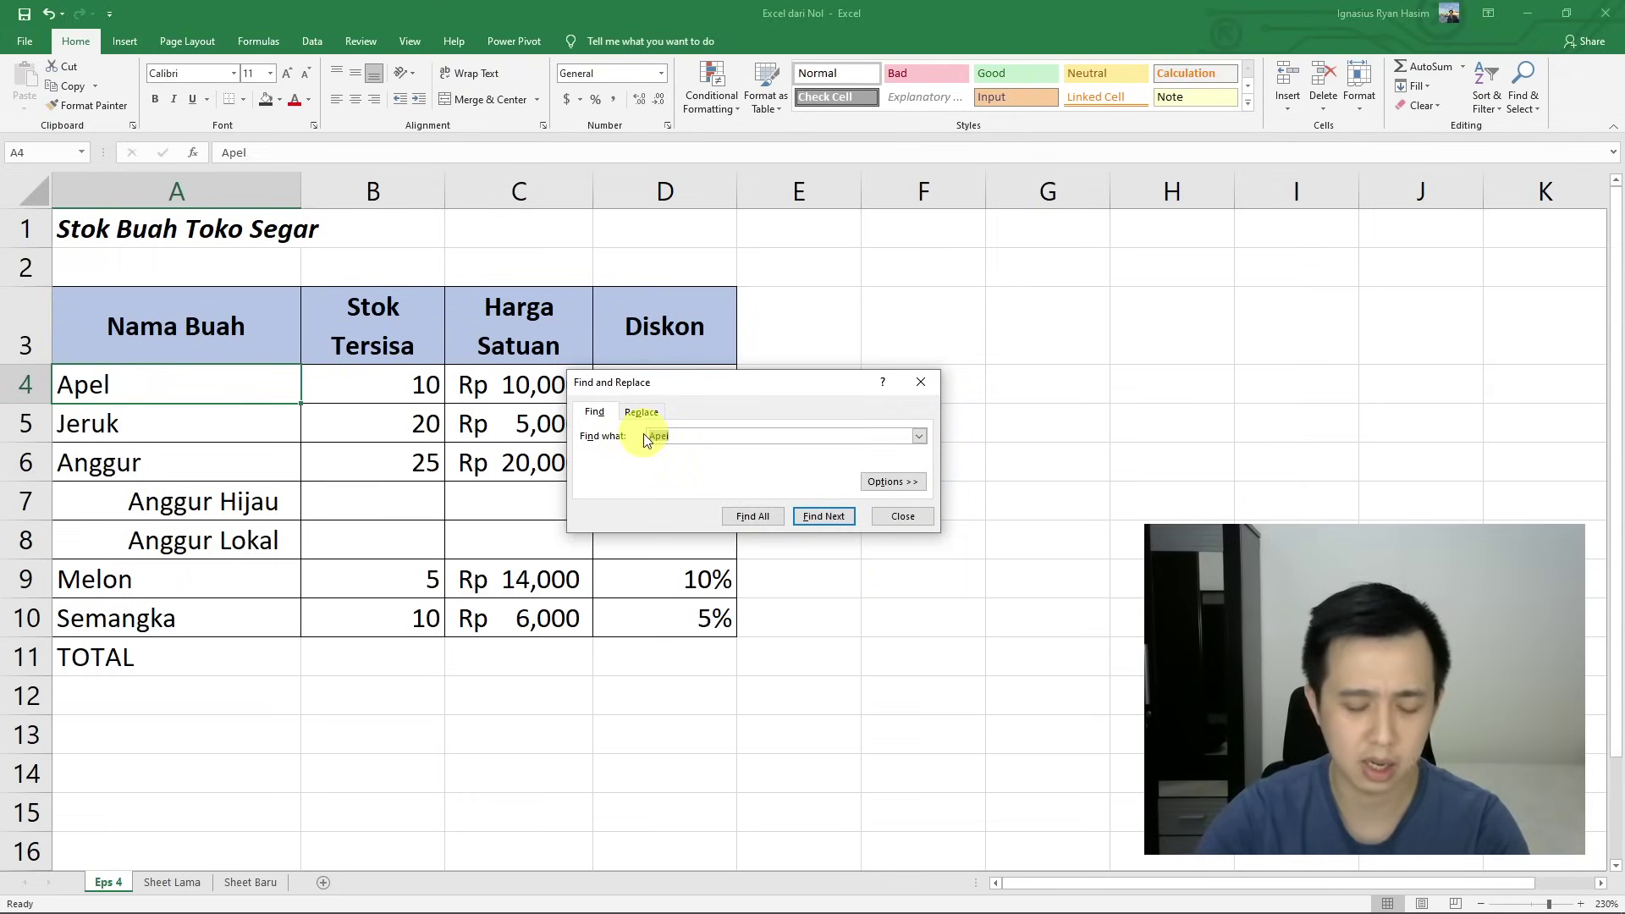
text(Anggur )
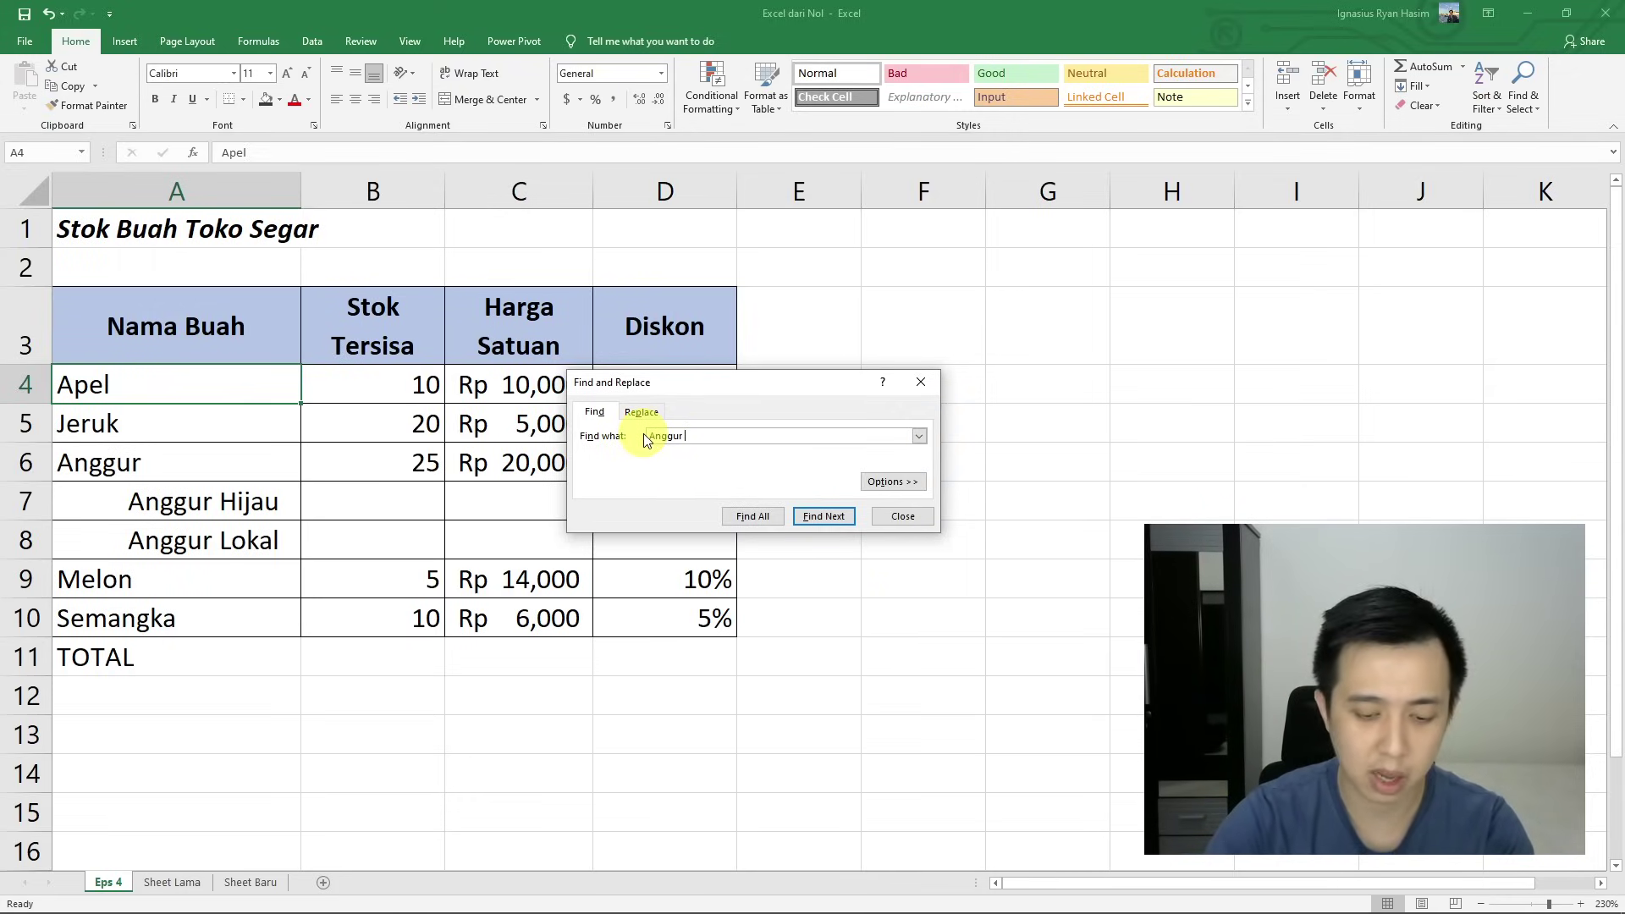
text(Lokal)
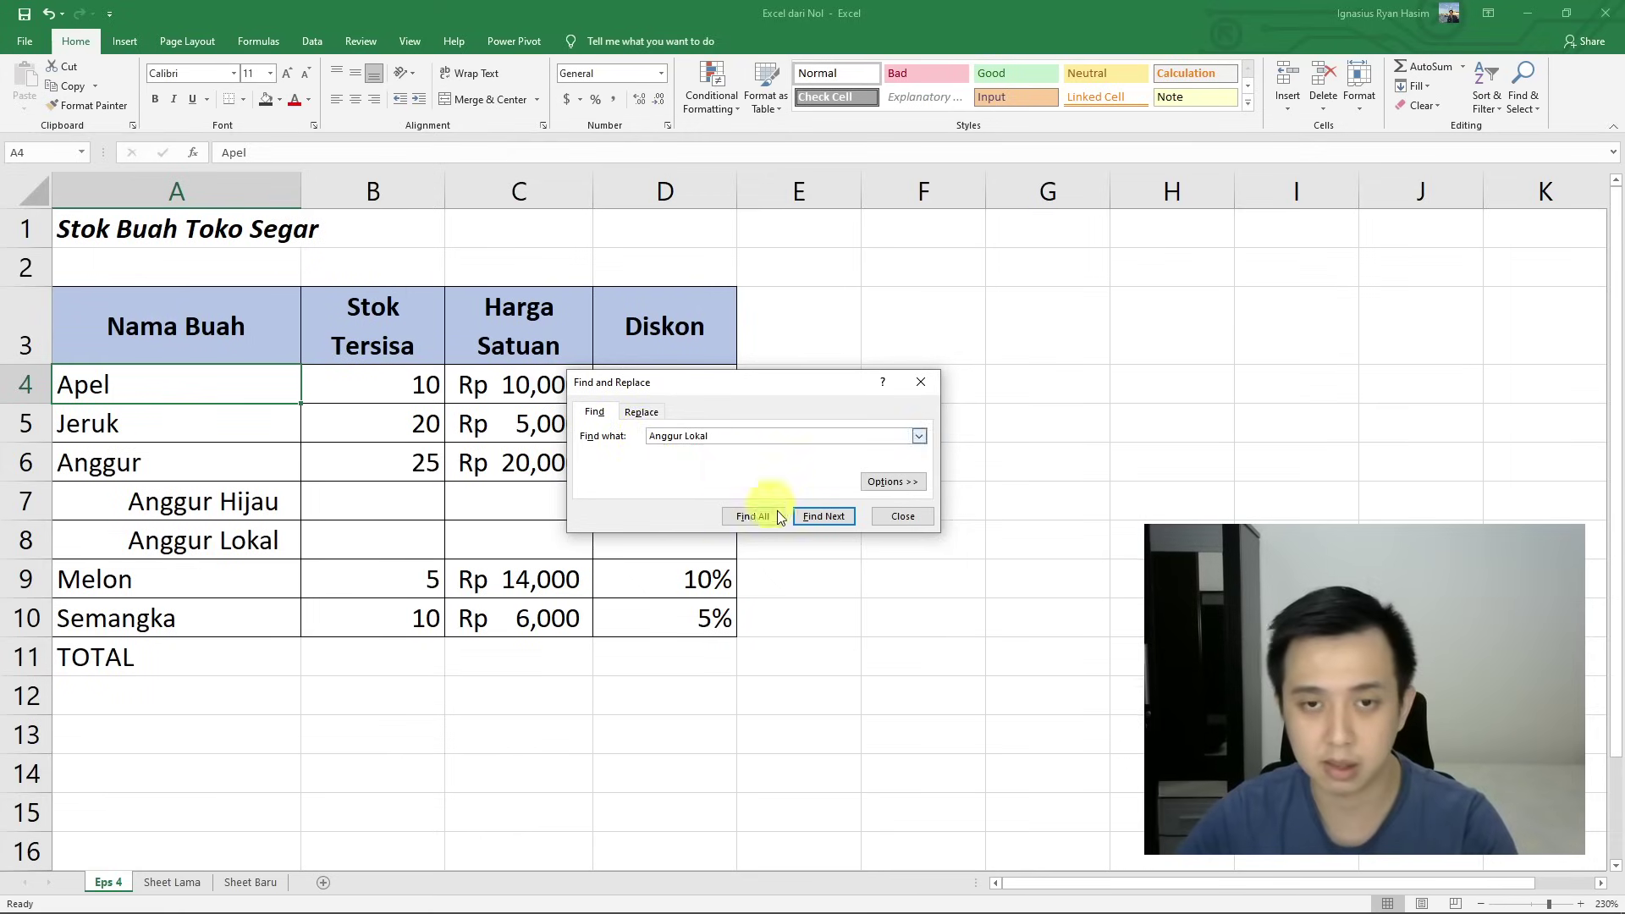
click(821, 518)
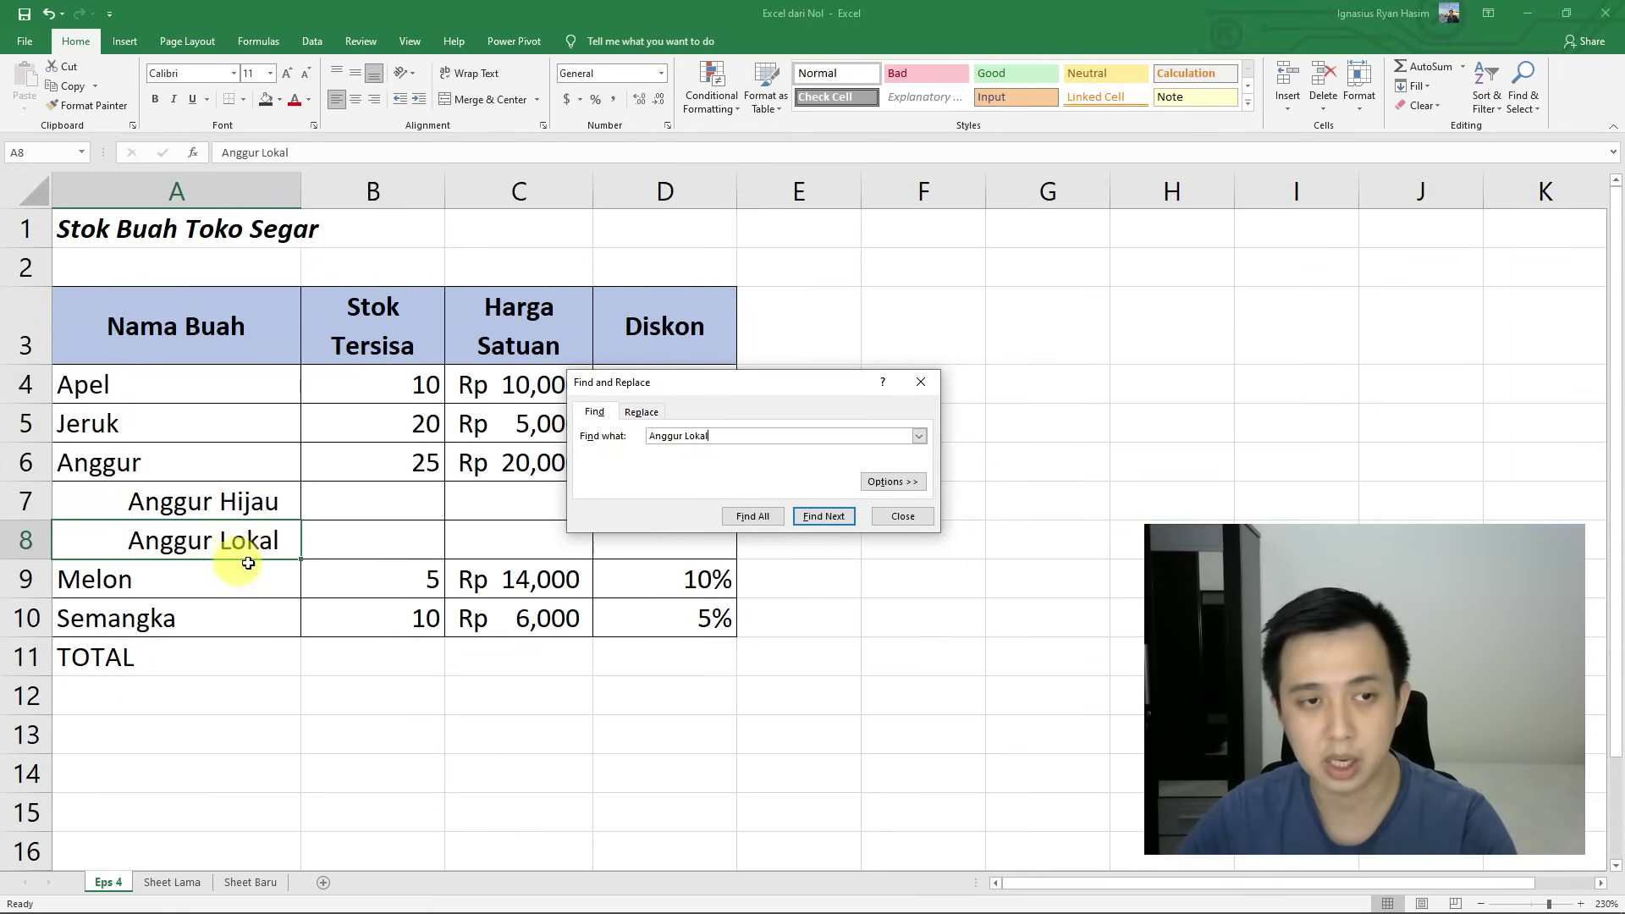
click(642, 412)
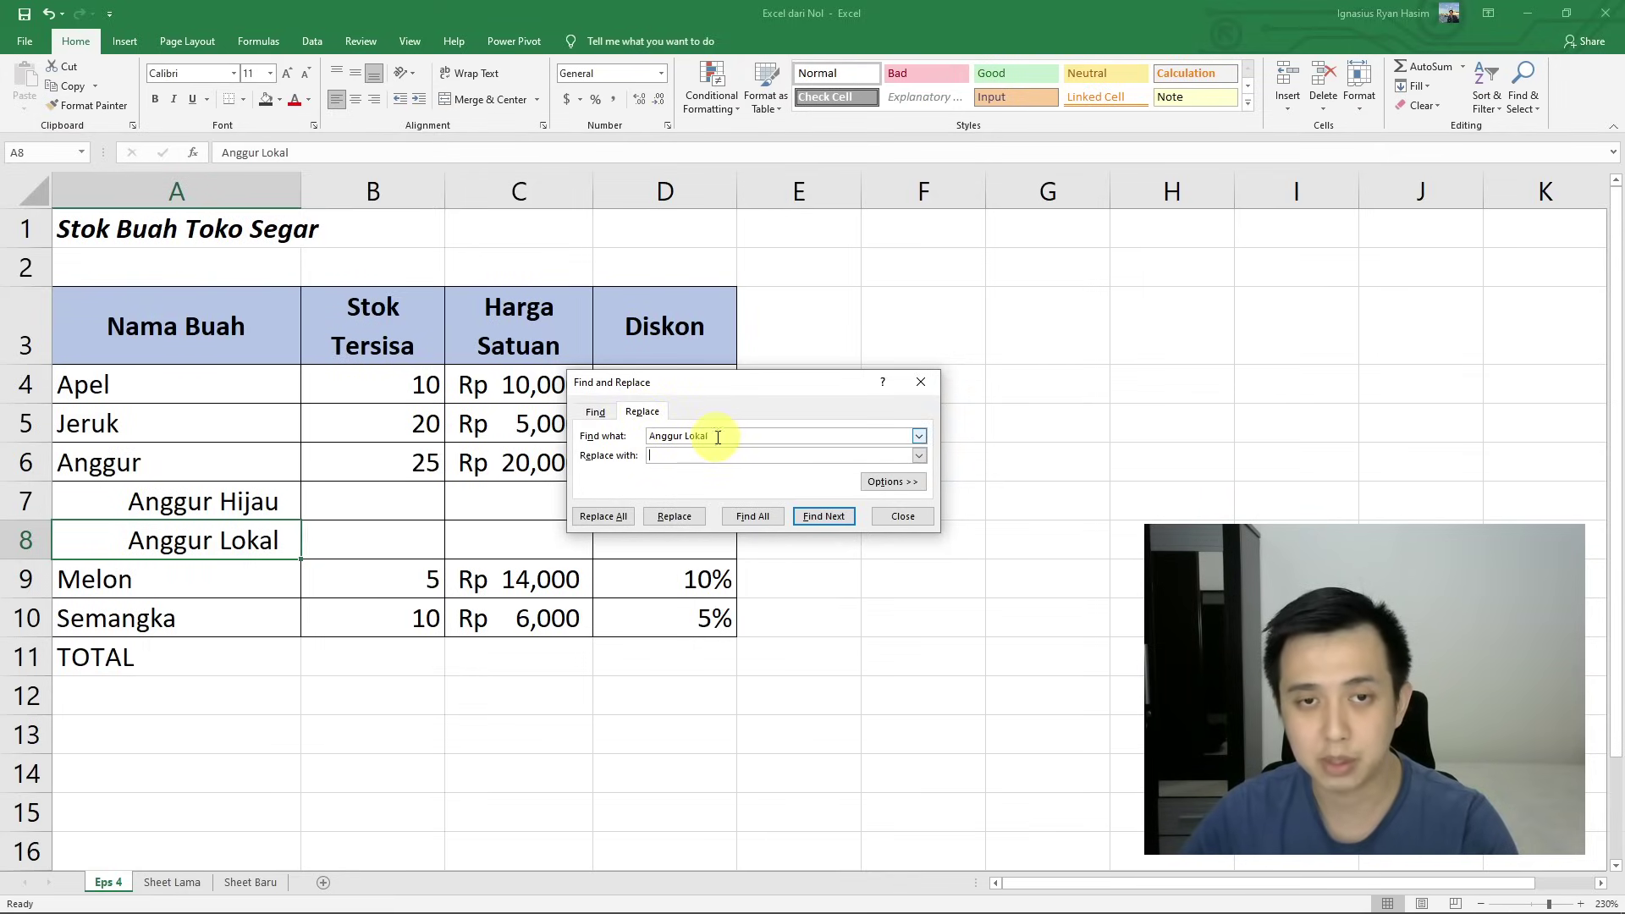
- Replace all occurrences of Apel with Apple and close the dialog
drag(716, 437, 649, 434)
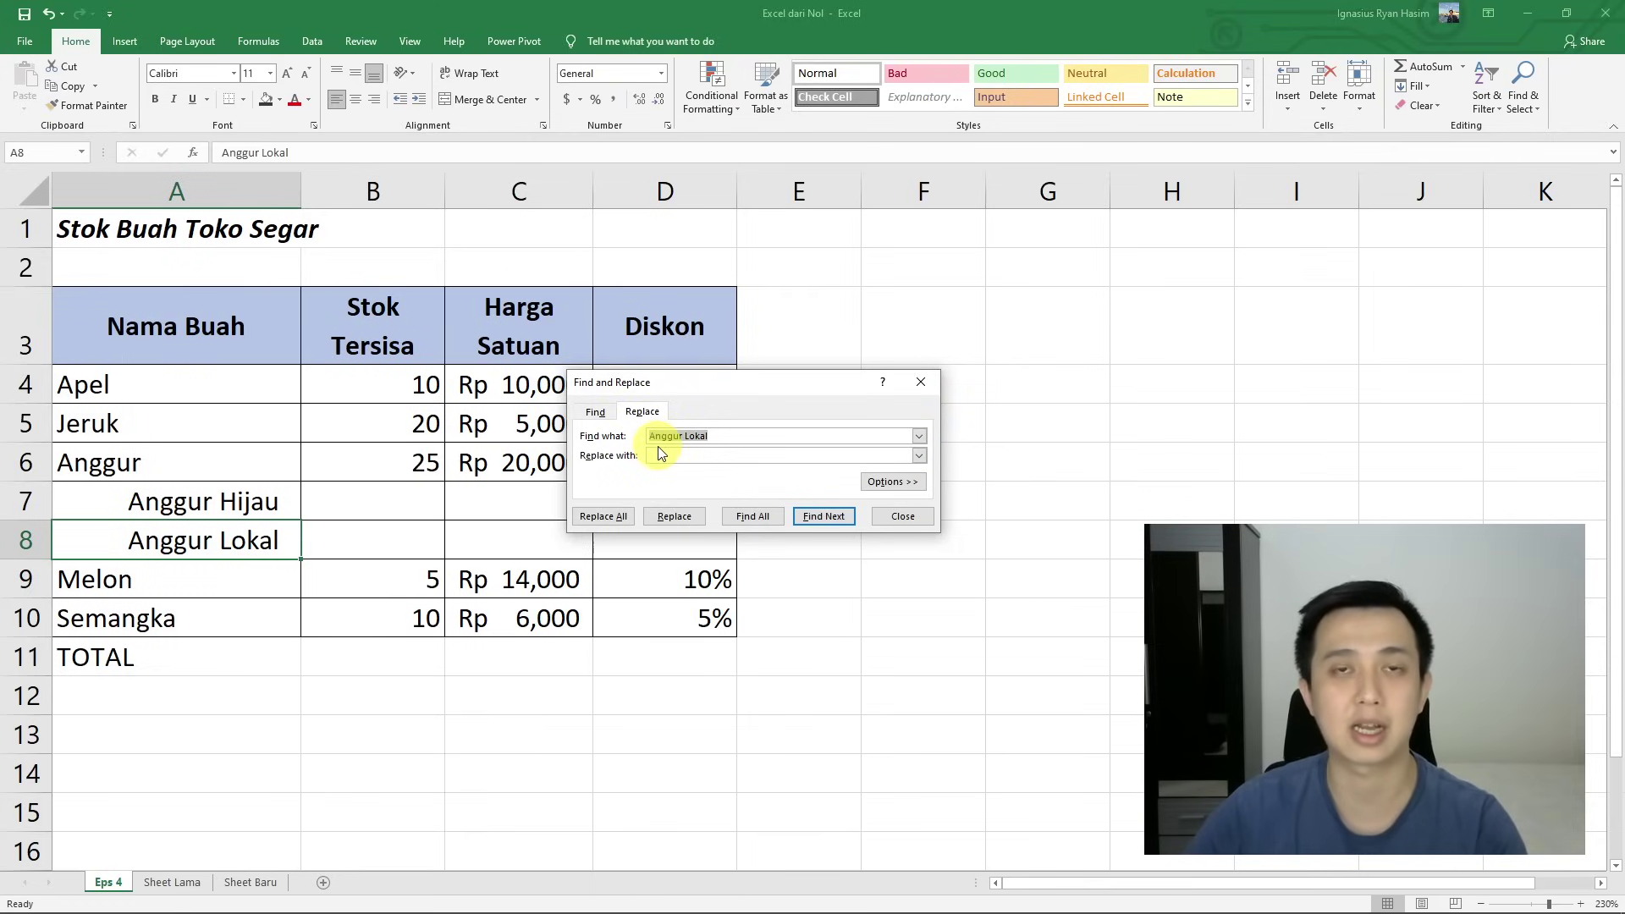
click(660, 455)
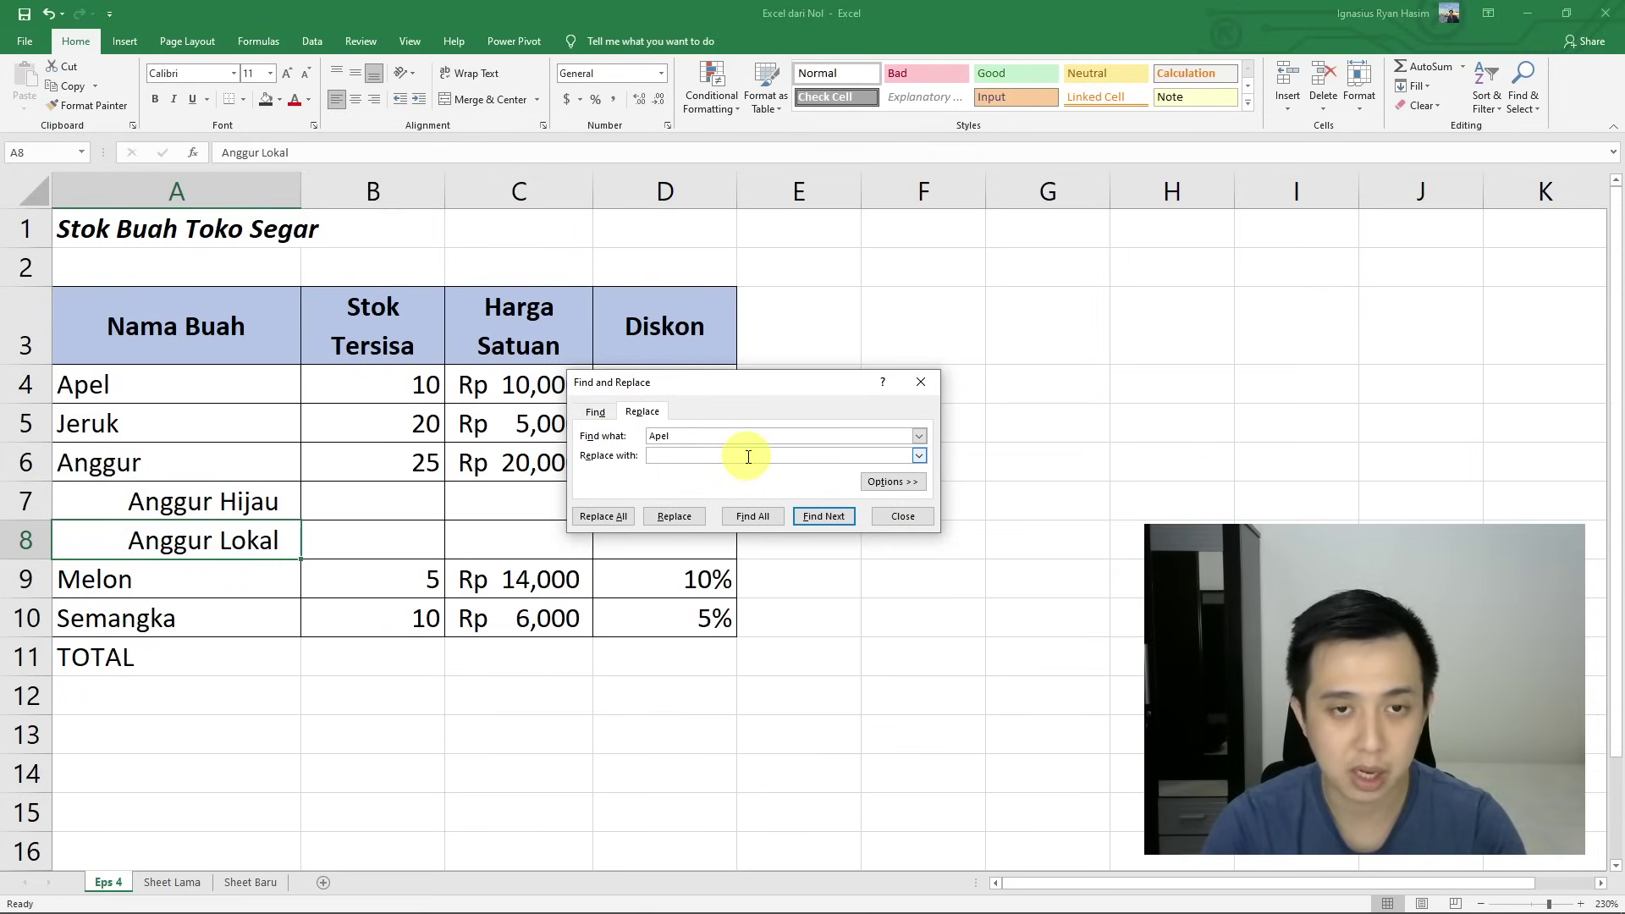
text(Apple)
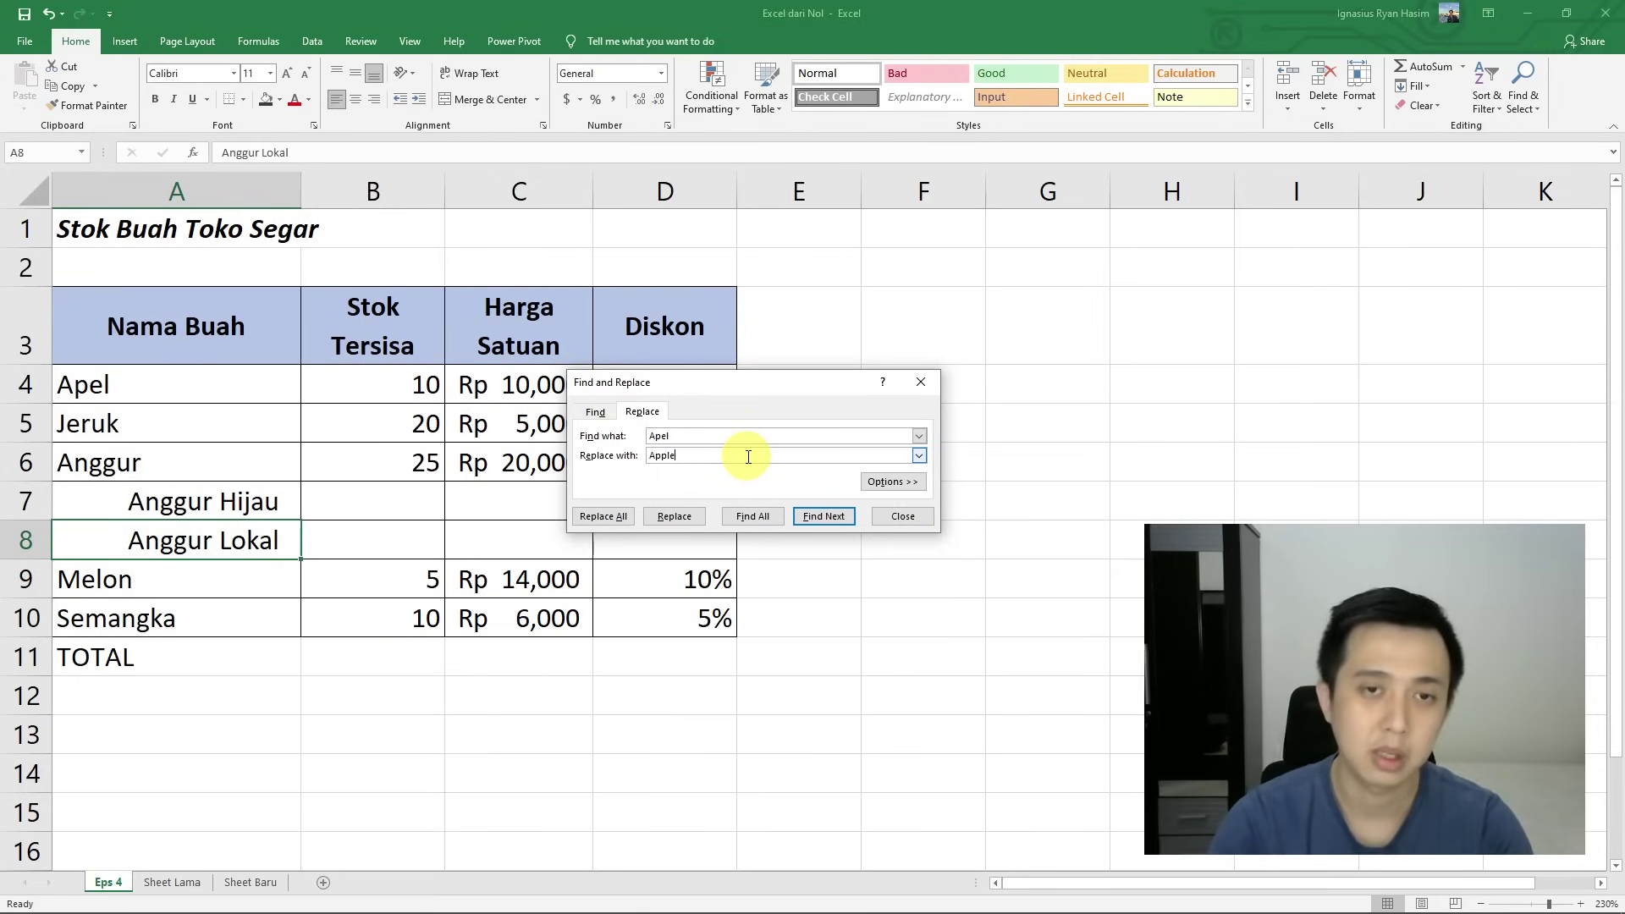
click(625, 520)
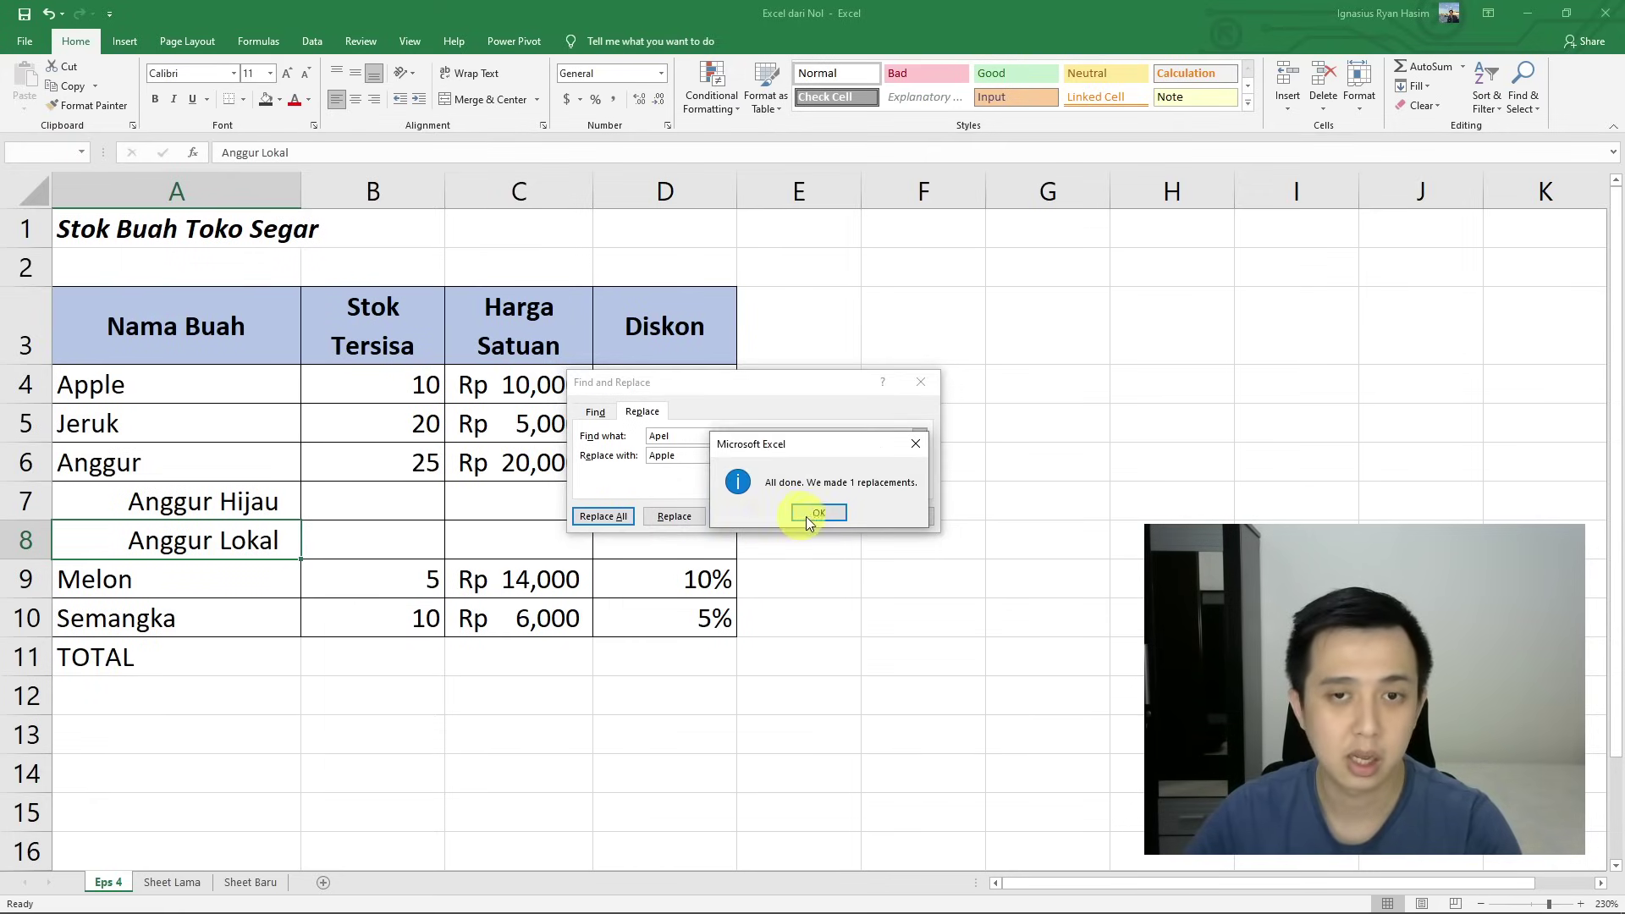
click(826, 516)
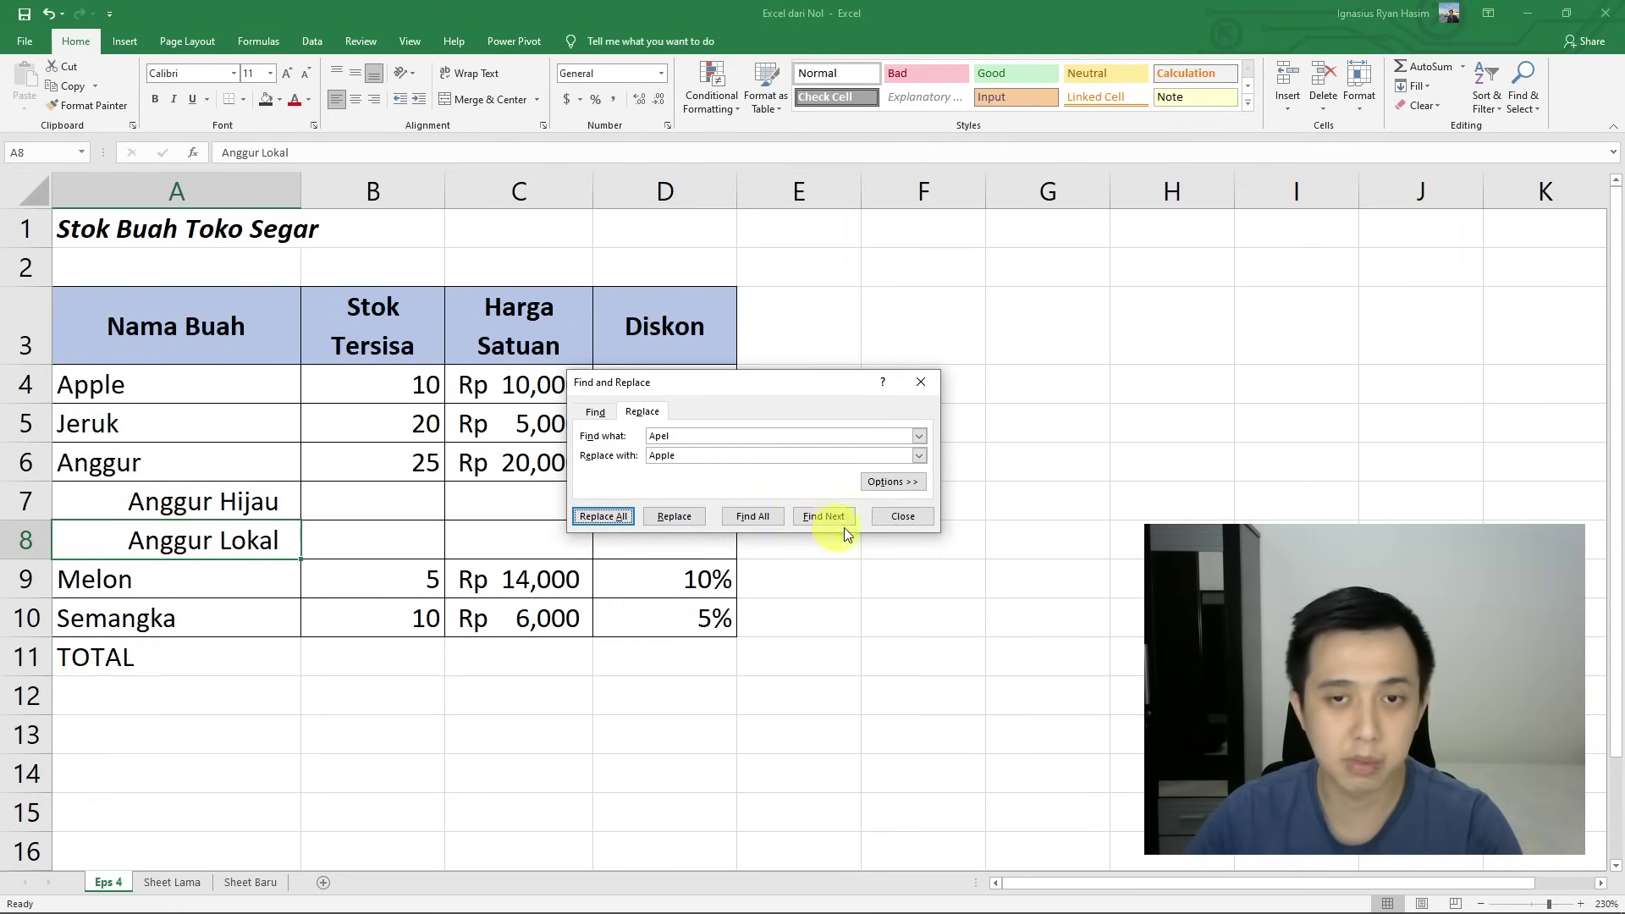
click(901, 518)
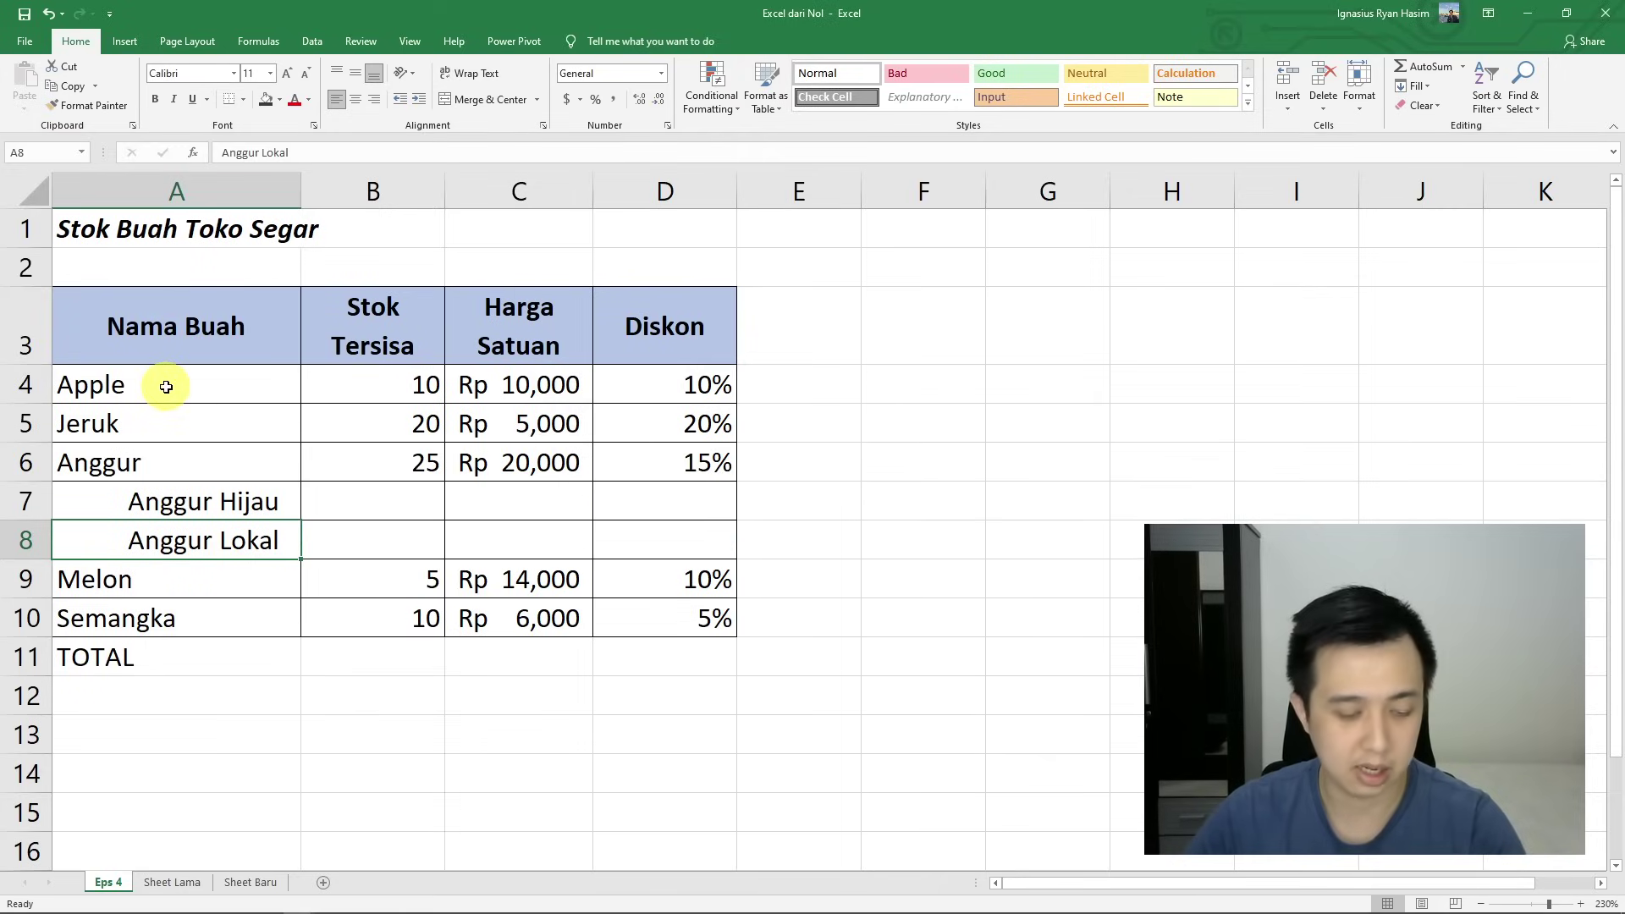
- Undo and redo the Apple rename, then select empty cell E5
key(ctrl+z)
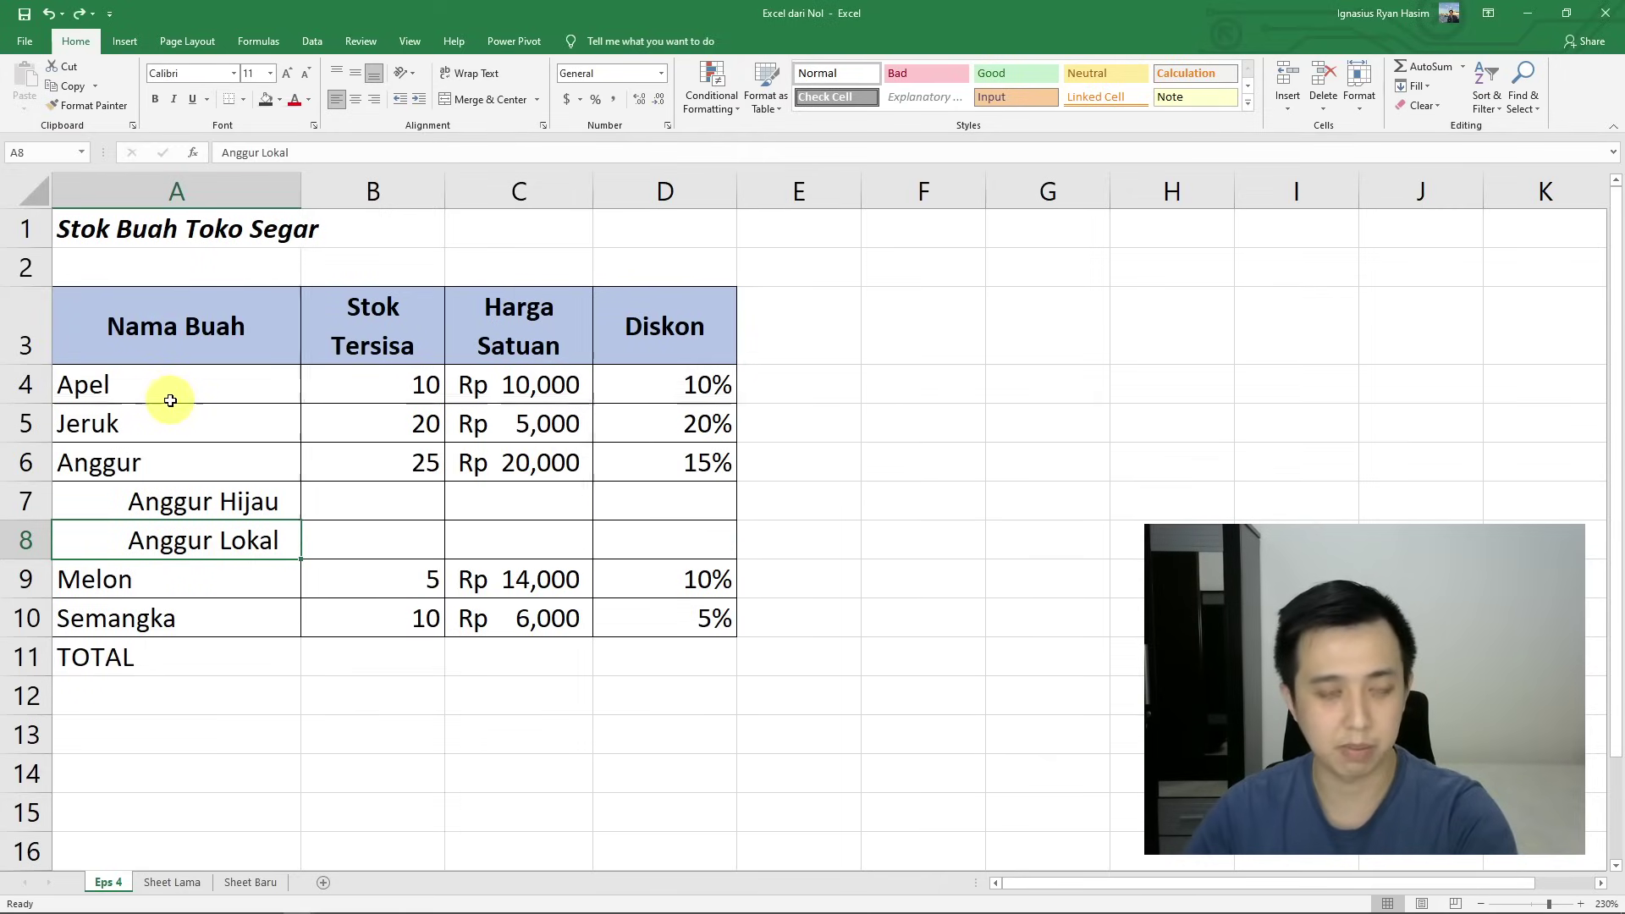
key(ctrl+y)
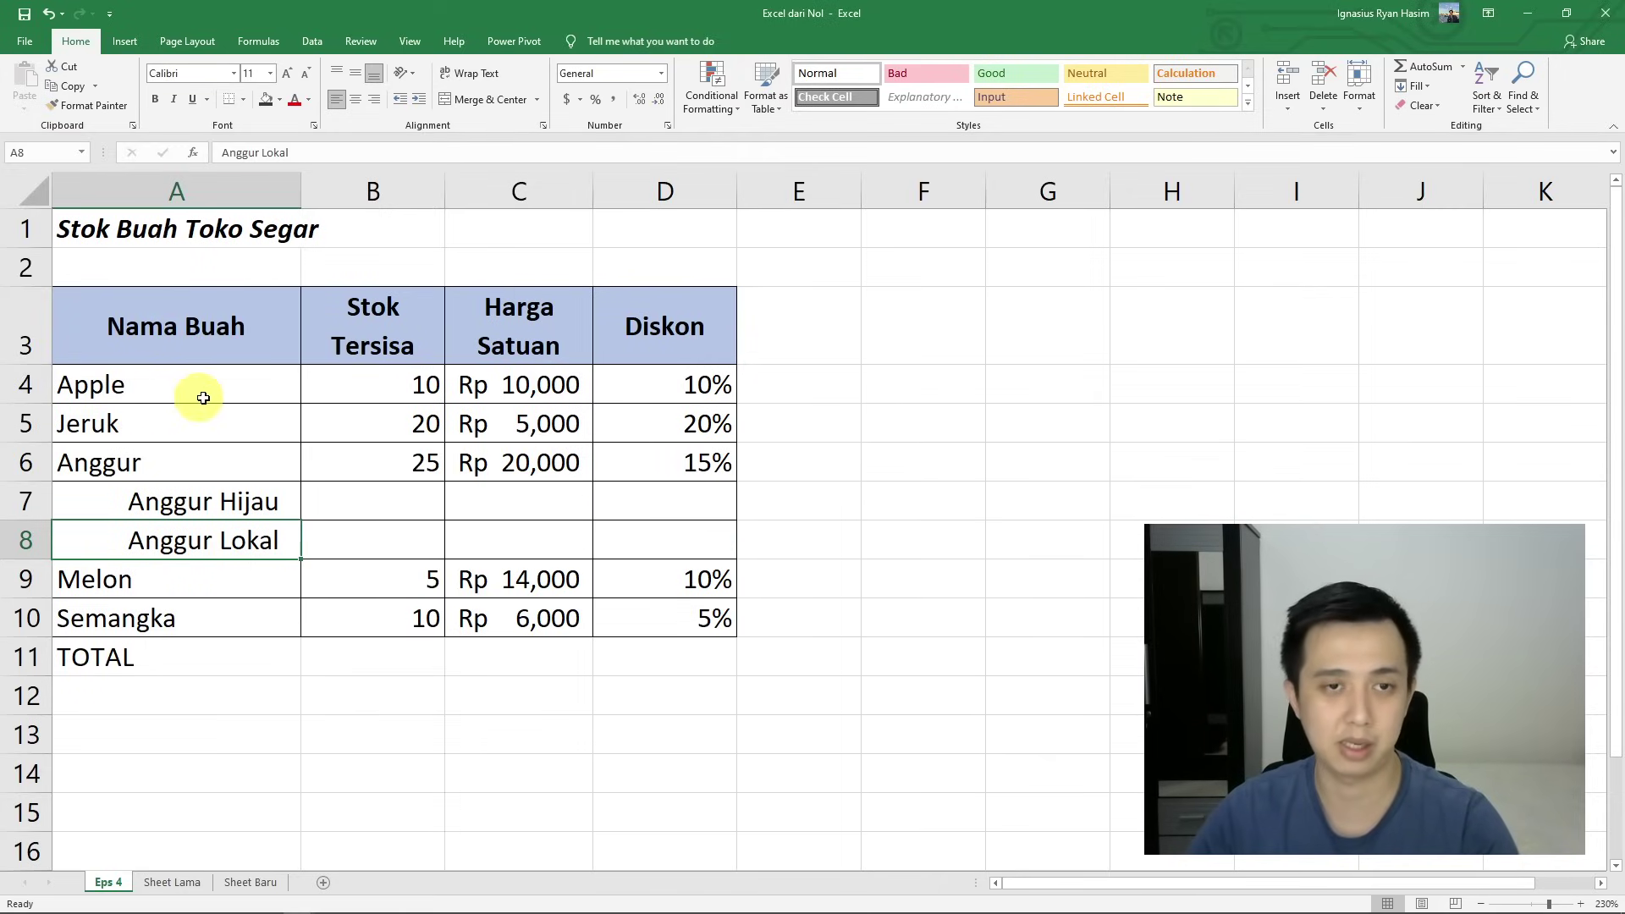
click(780, 515)
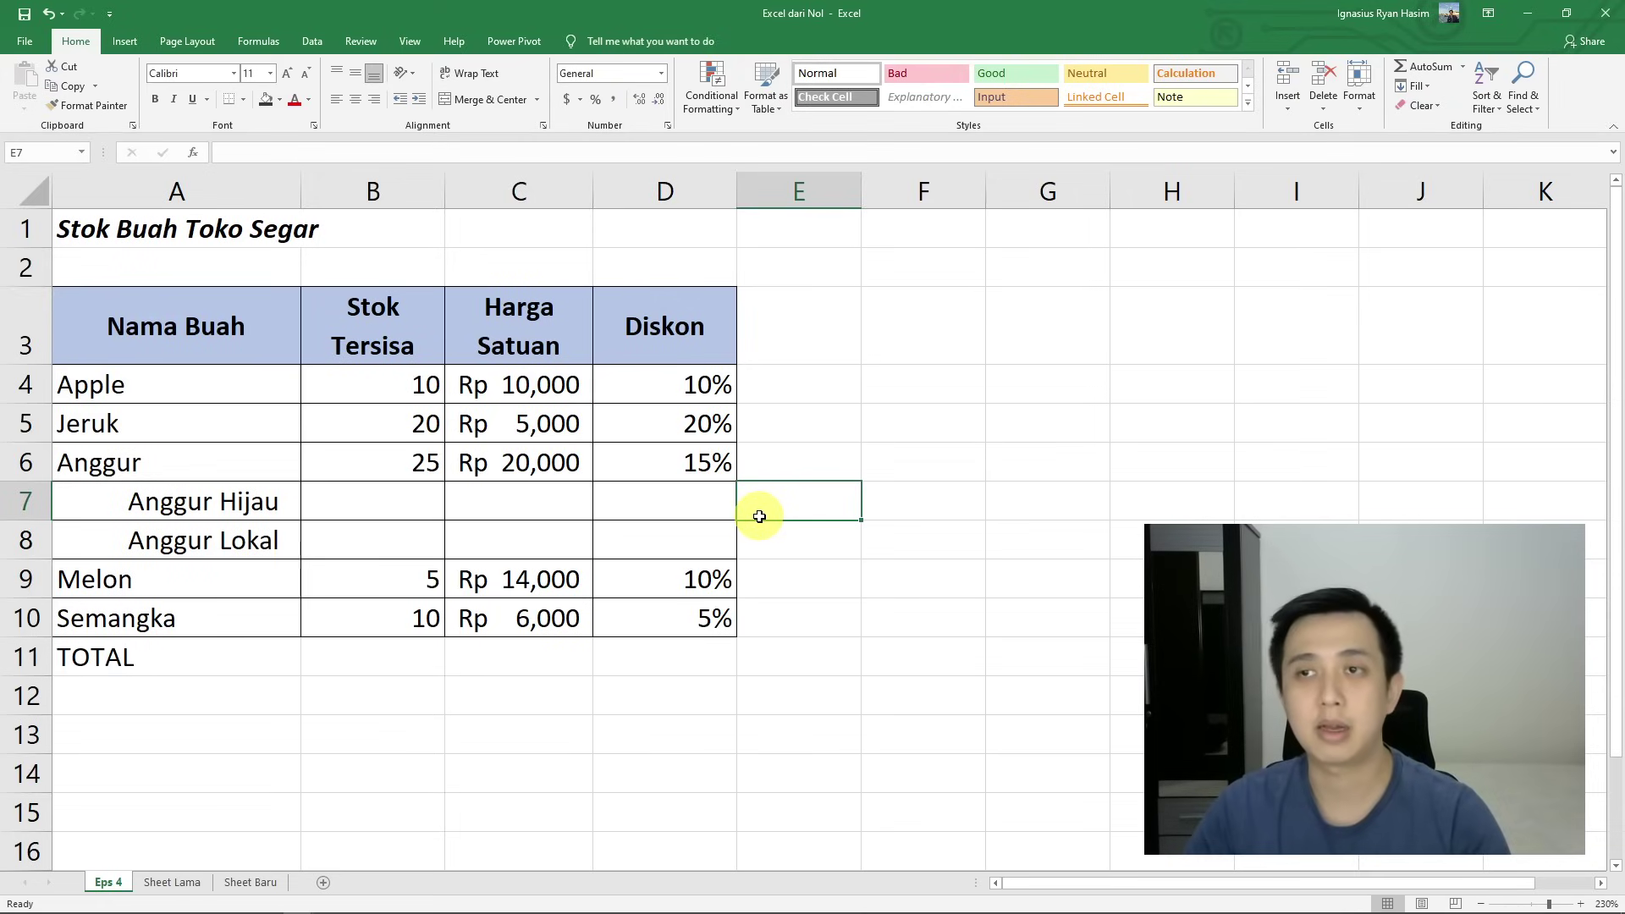
click(787, 436)
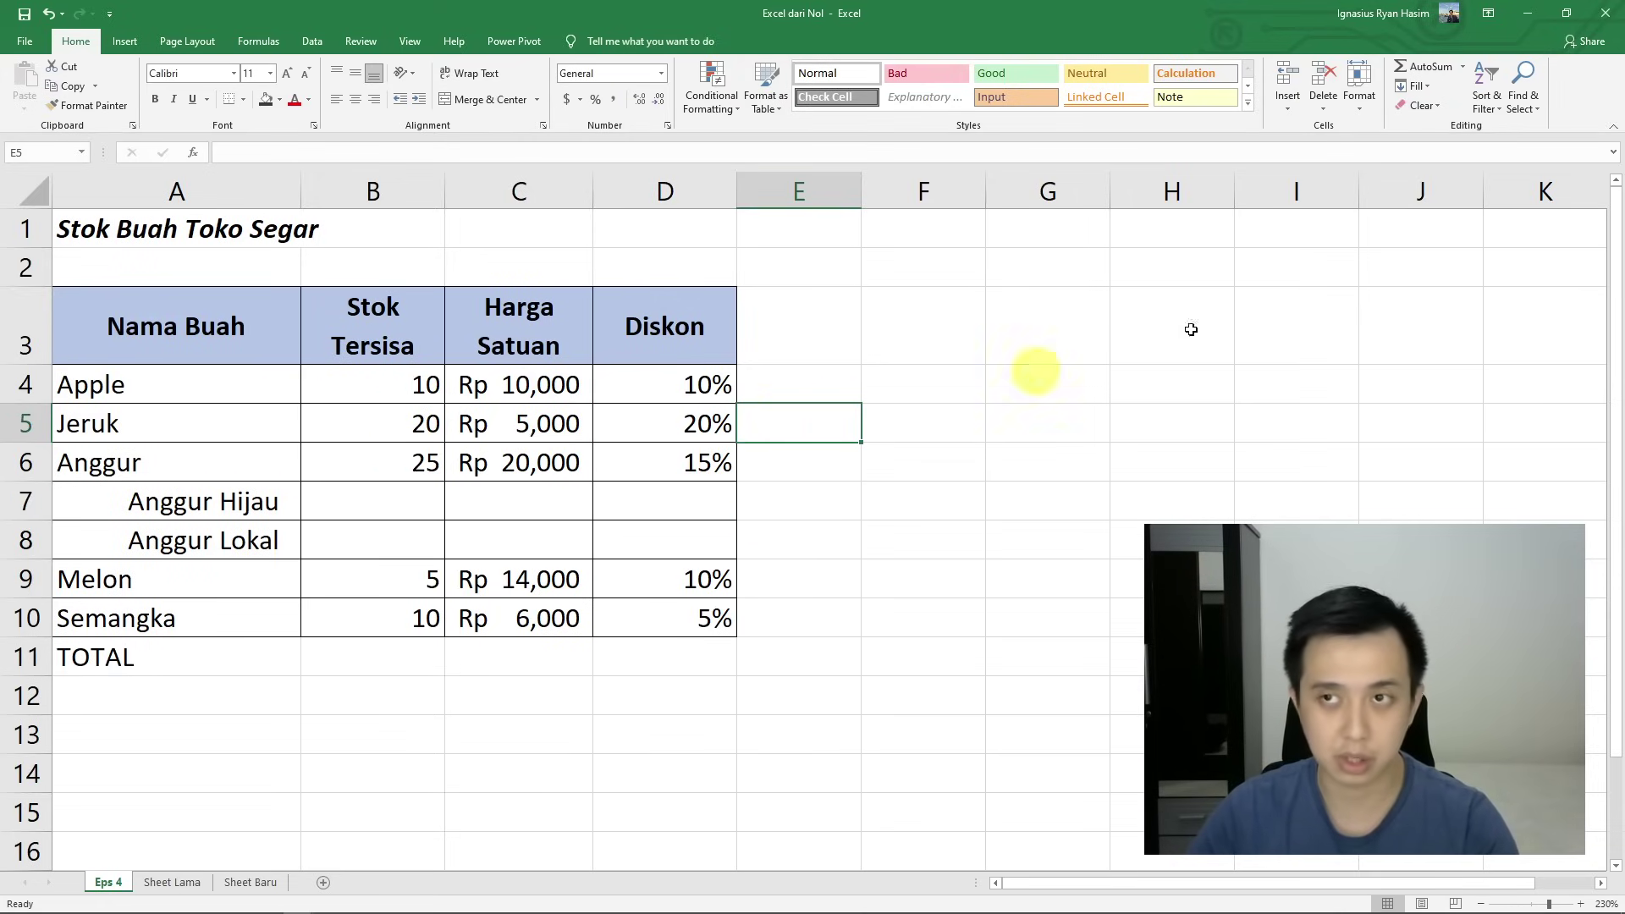
click(1487, 95)
- Replace all occurrences of Jeruk with Orange and close the dialog
click(1517, 105)
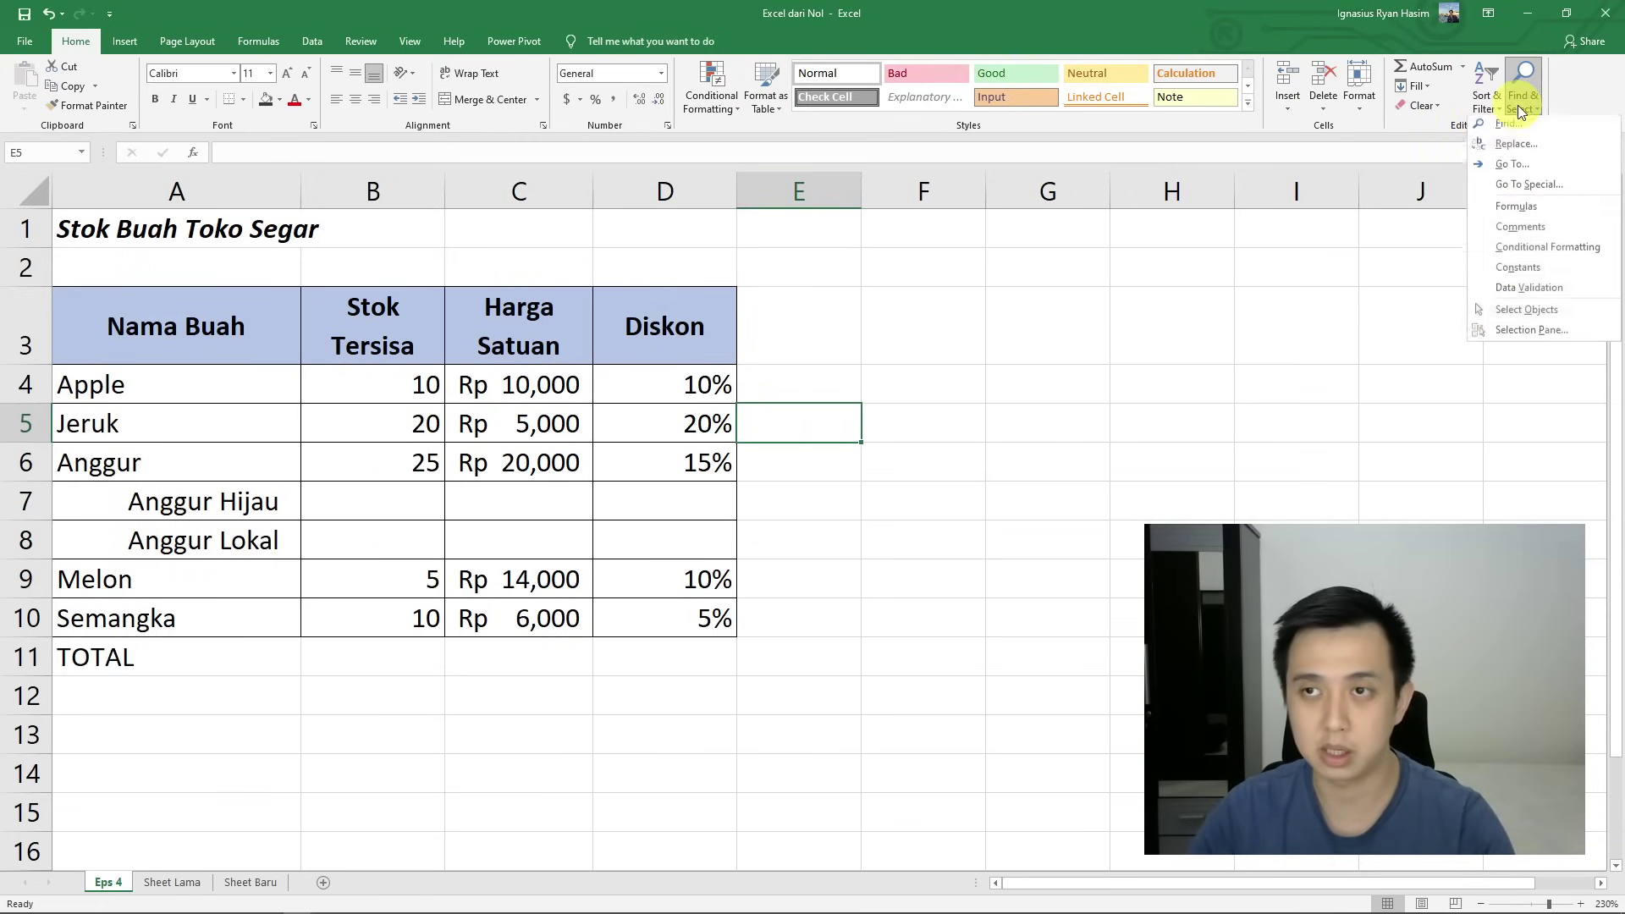
click(1512, 147)
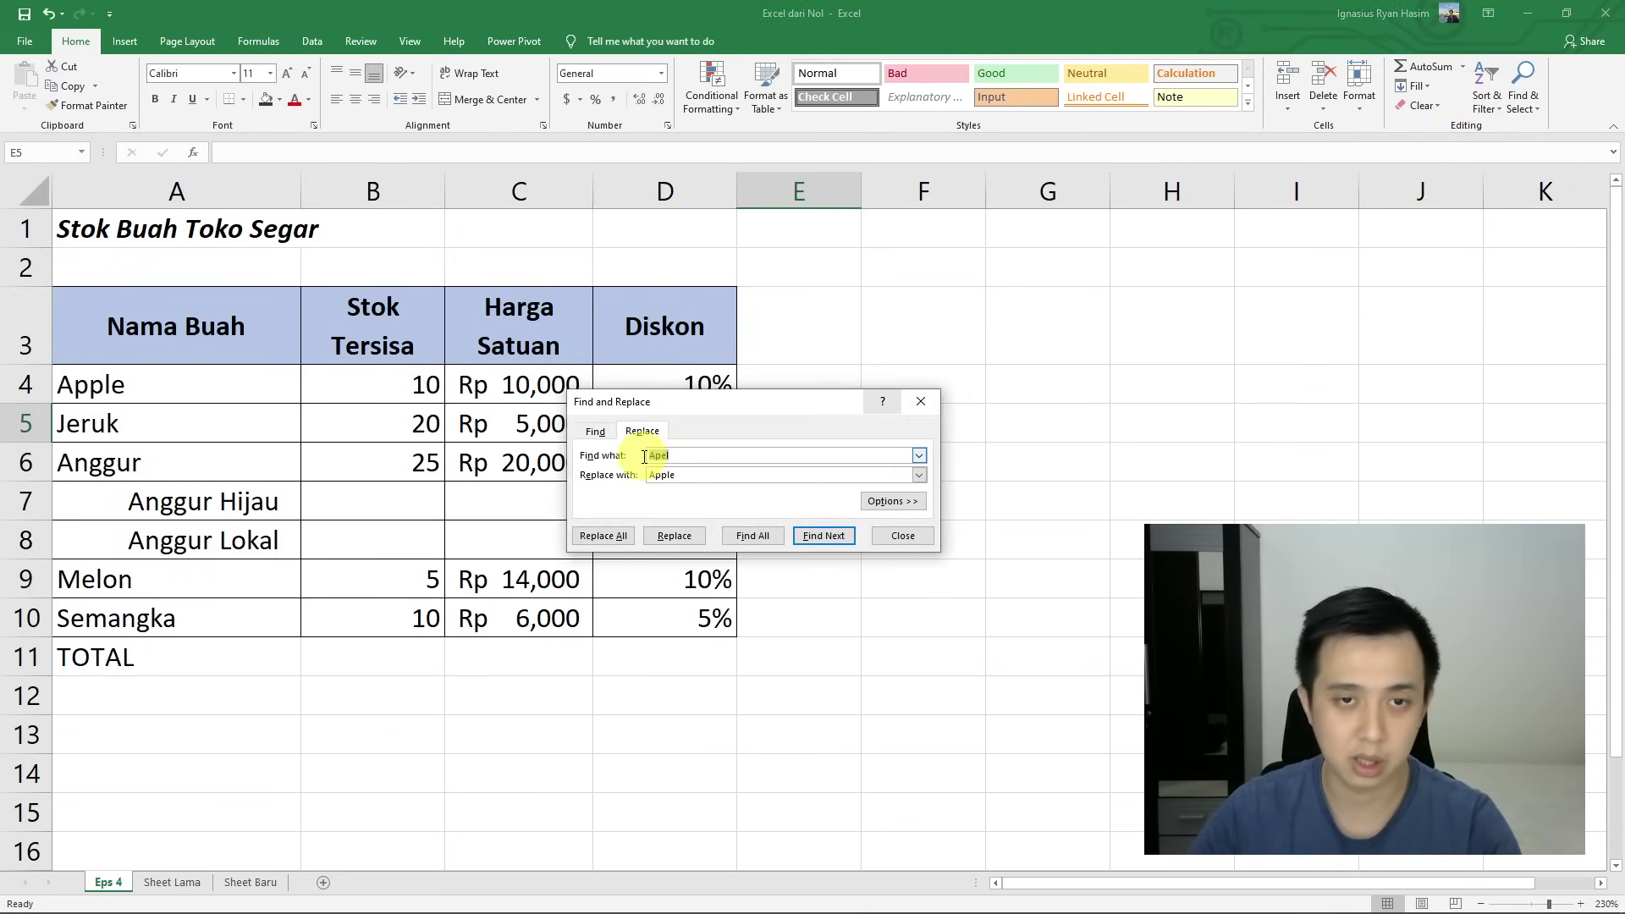
key(BackSpace)
text(Jeruk)
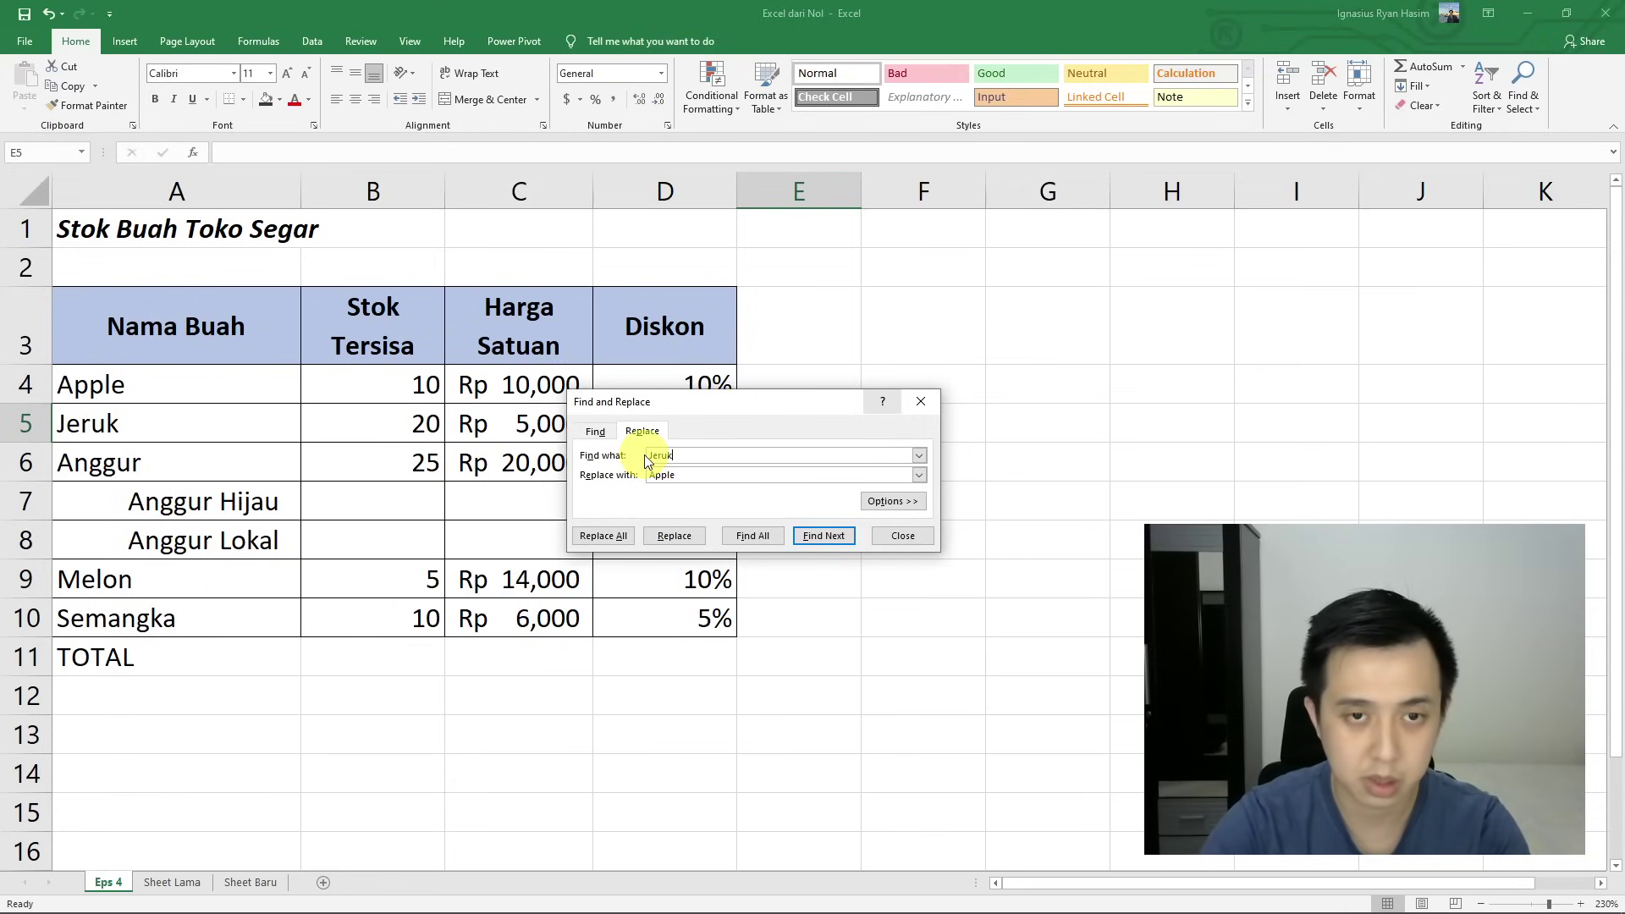
key(Tab)
text(Orange)
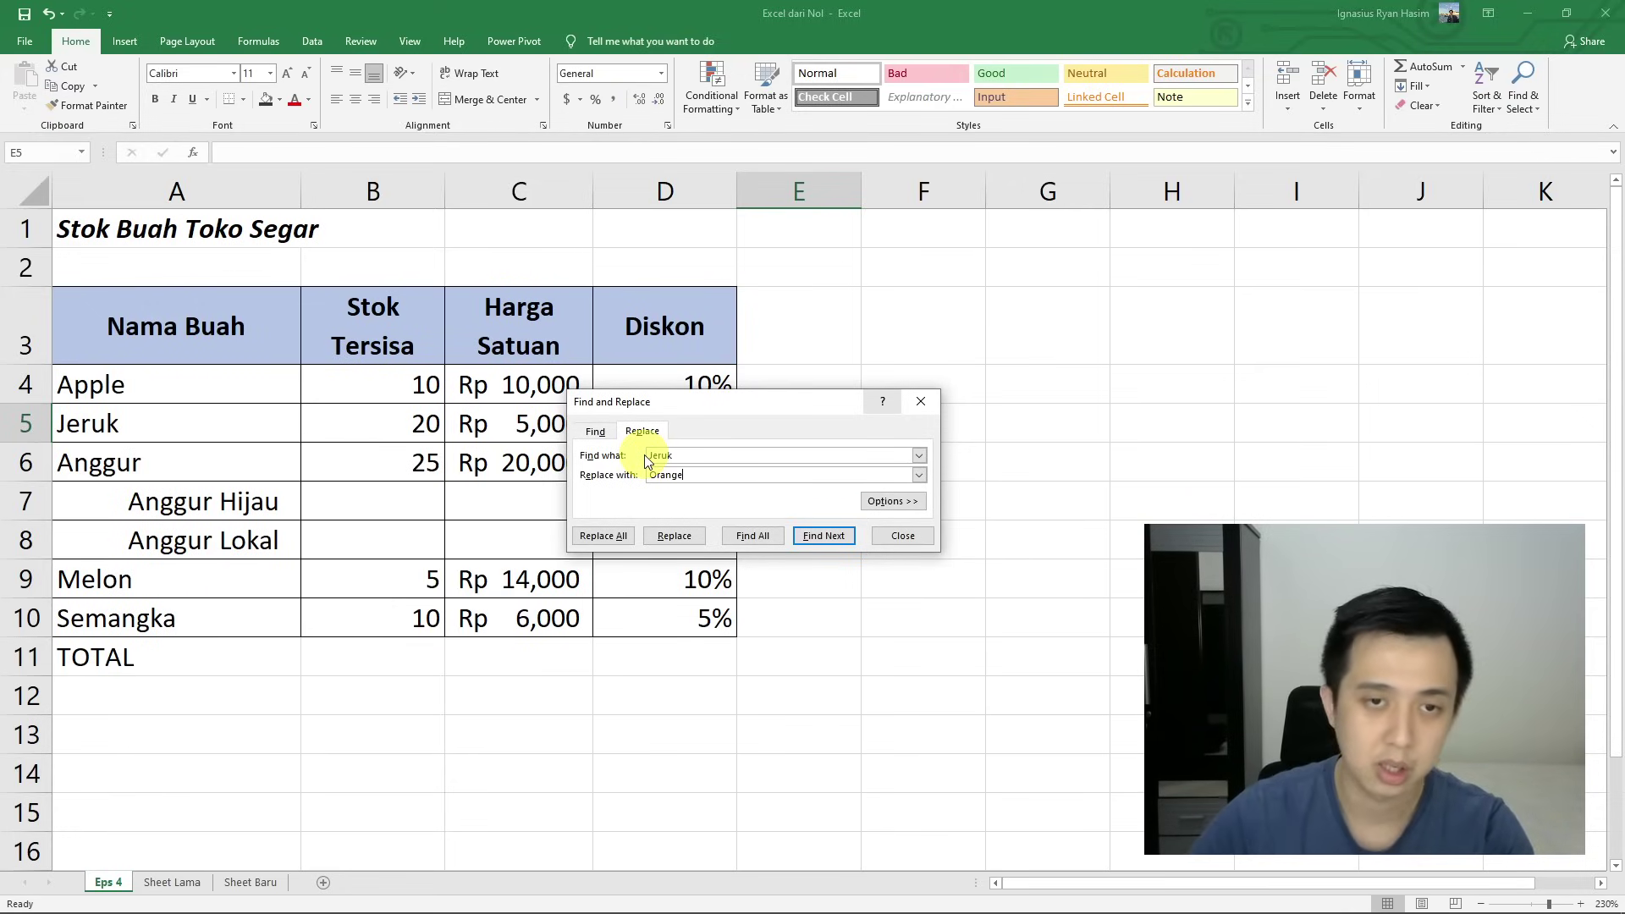
click(605, 536)
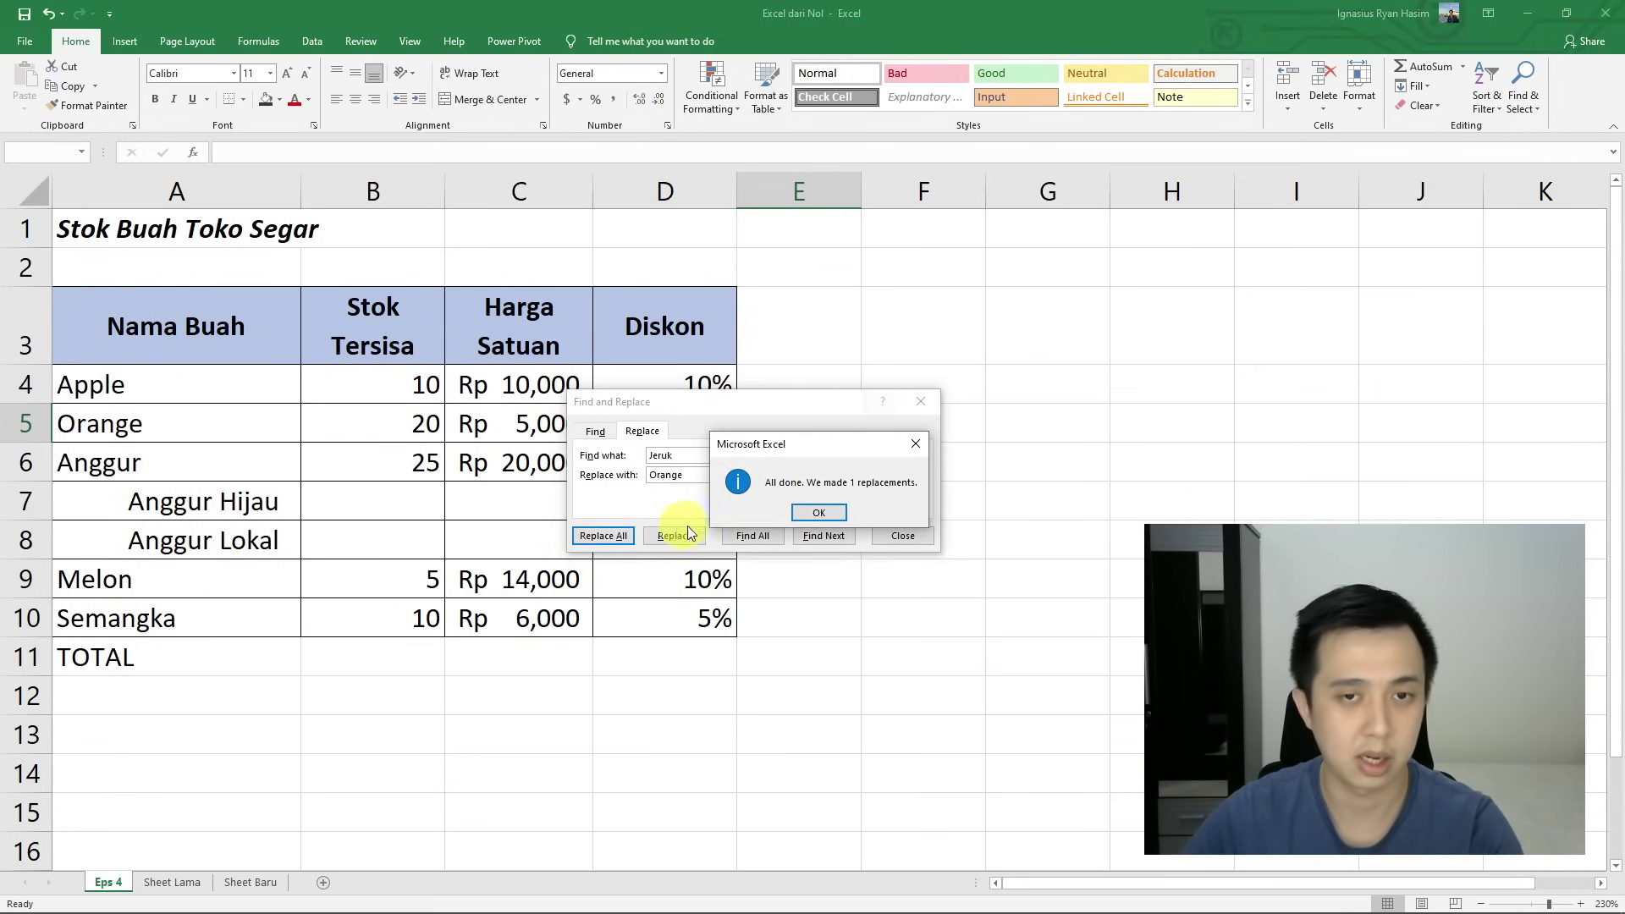
click(818, 512)
click(903, 535)
- Check the Orange cell A5 by undoing and redoing the rename, then select E7
click(223, 429)
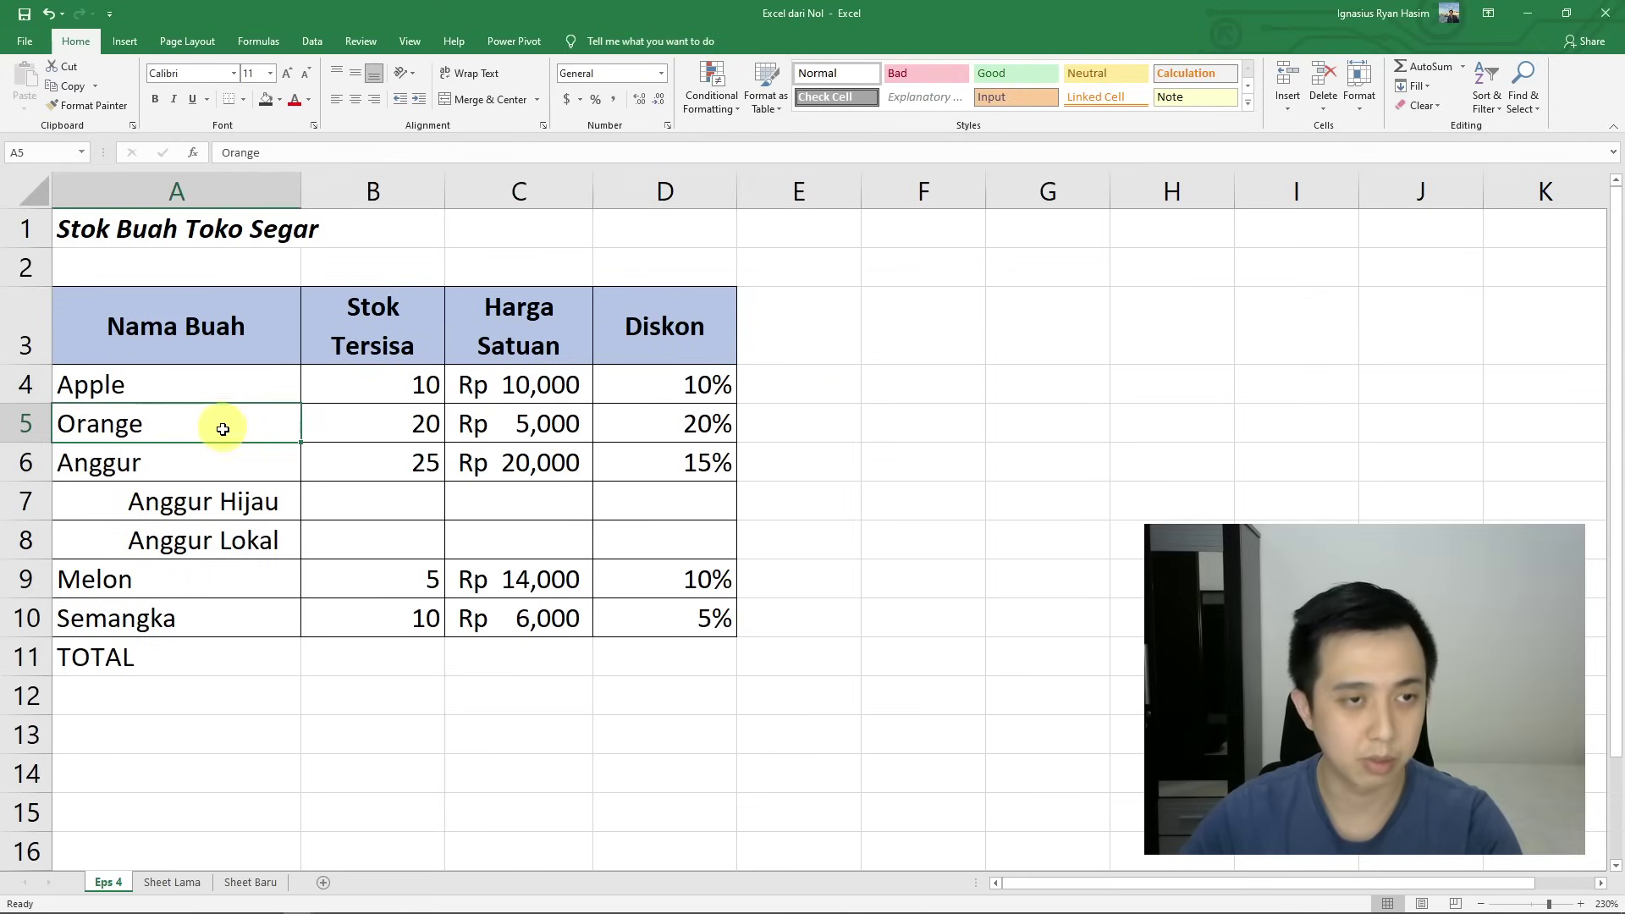
key(ctrl+z)
key(ctrl+y)
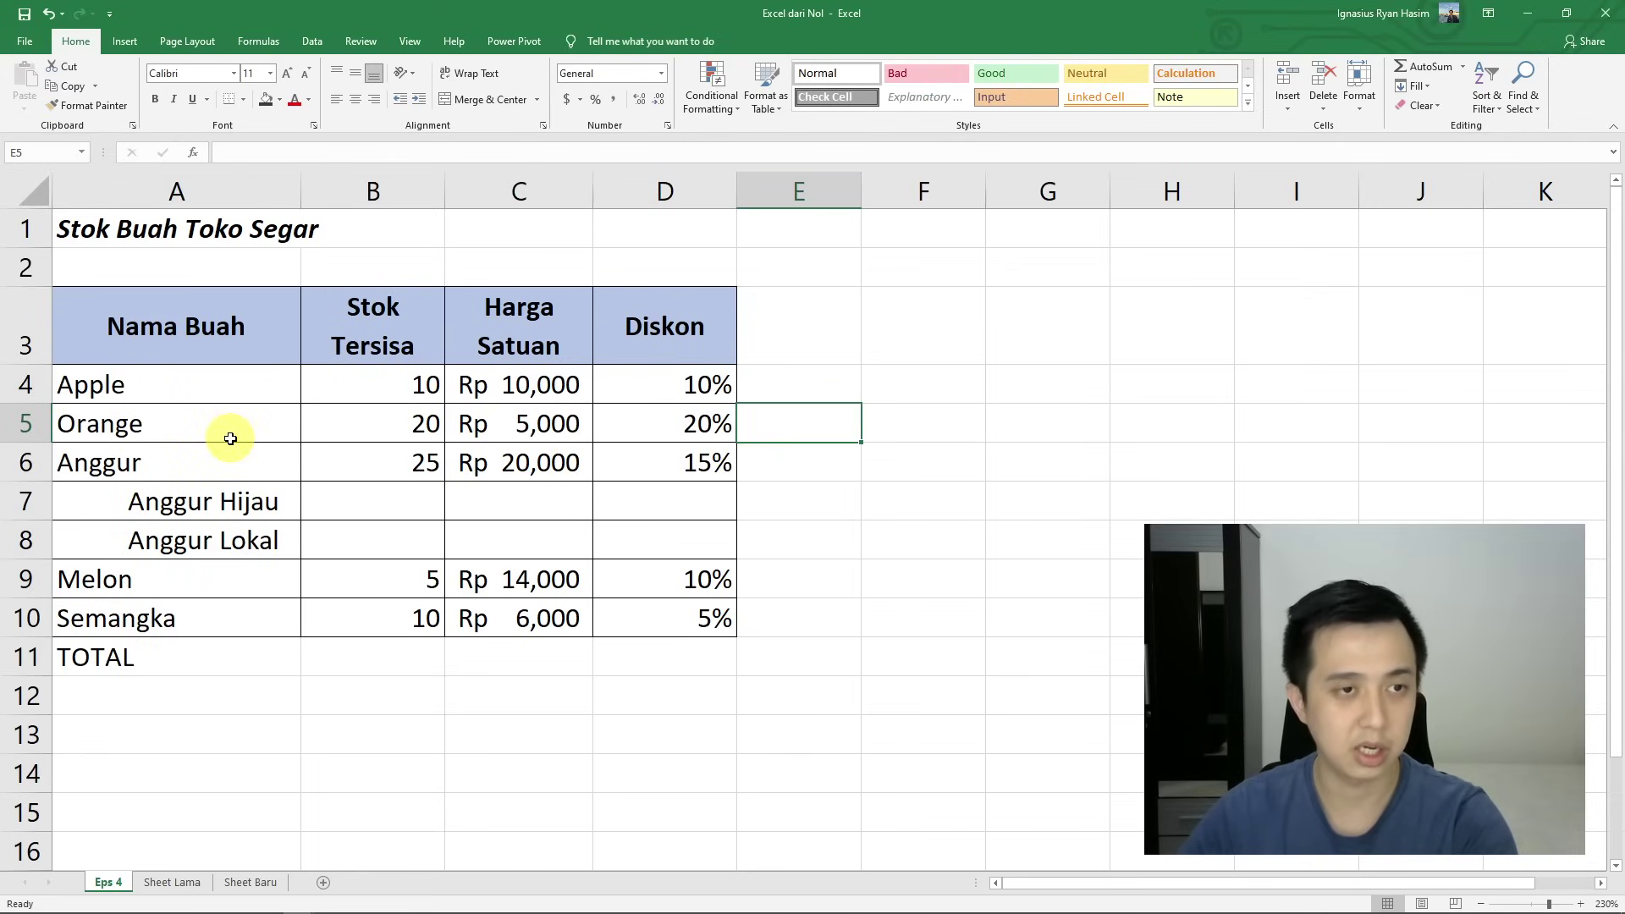
click(780, 482)
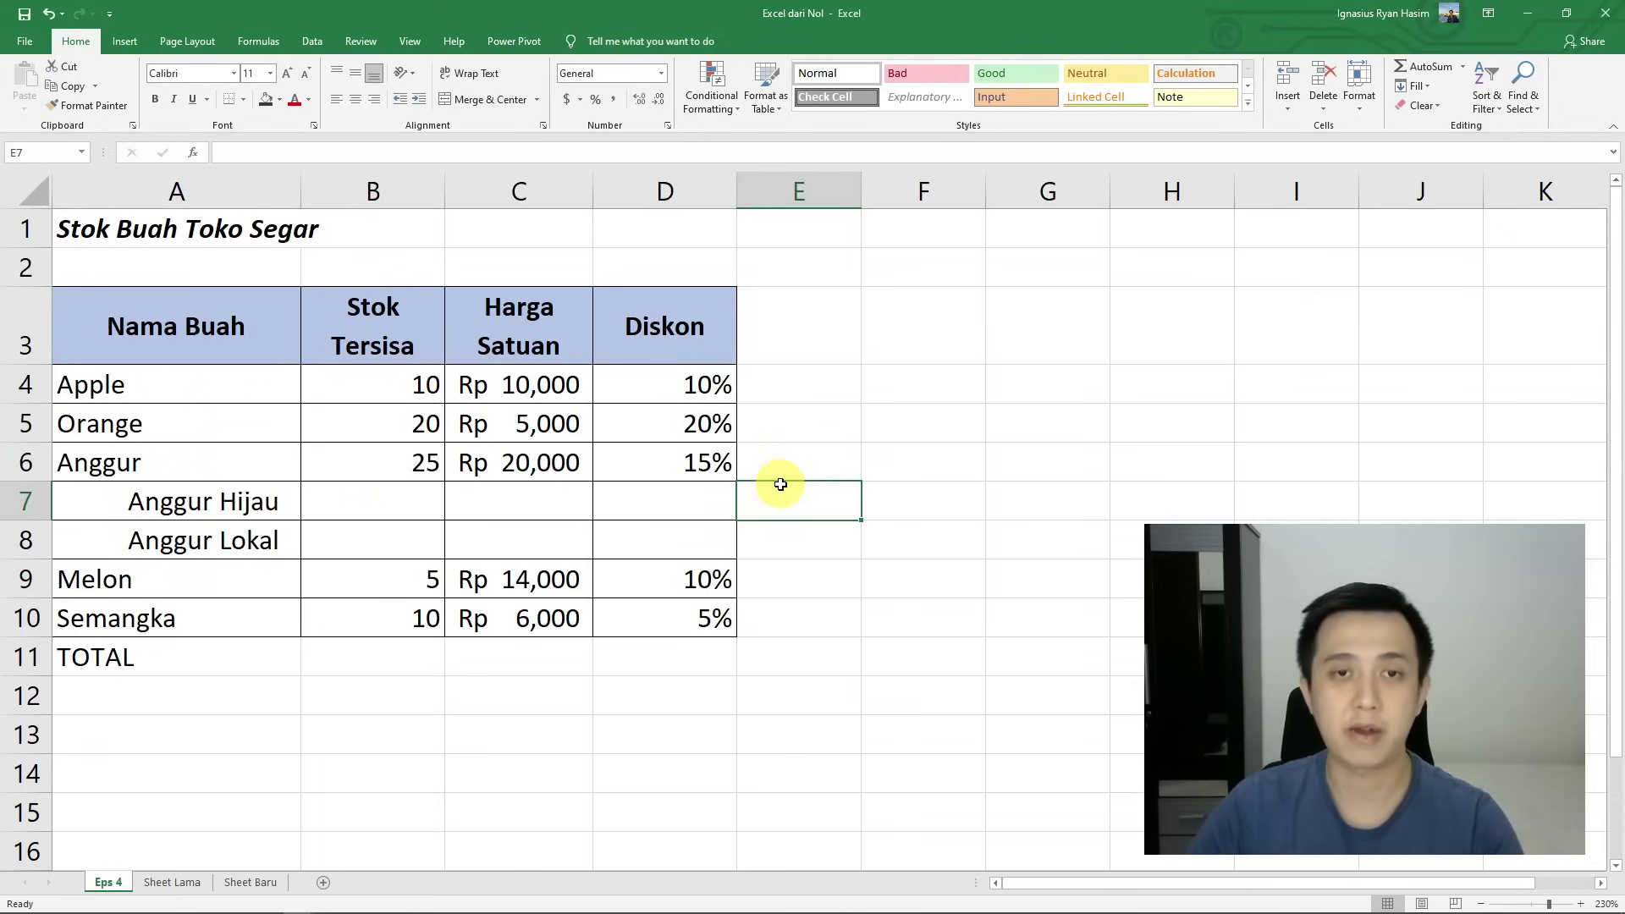
click(804, 440)
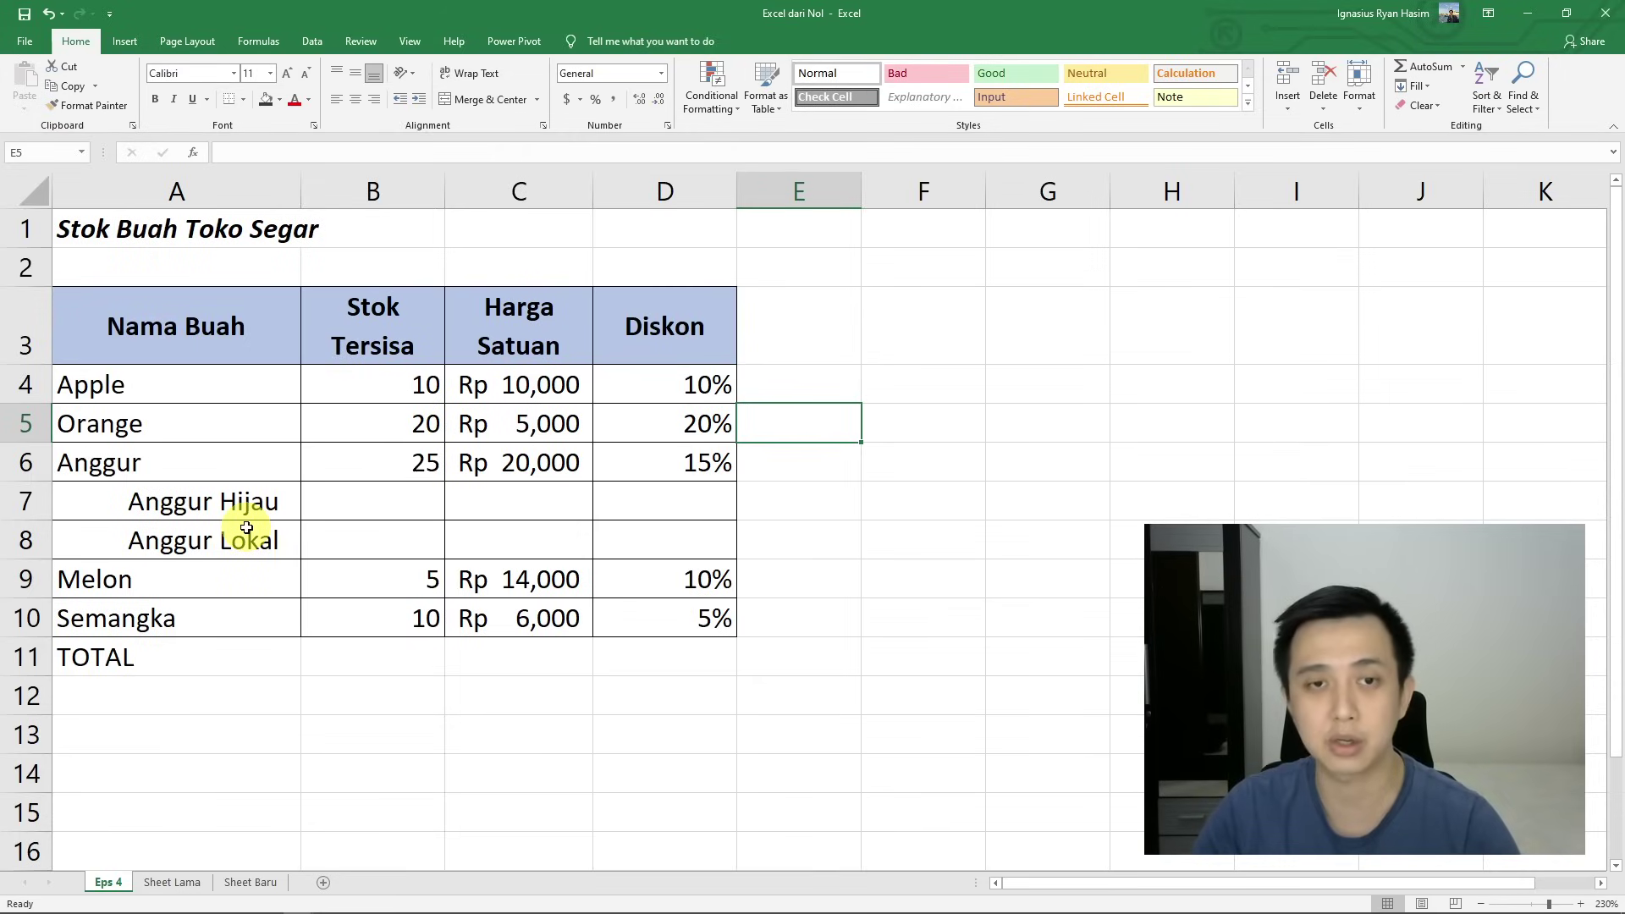
click(884, 526)
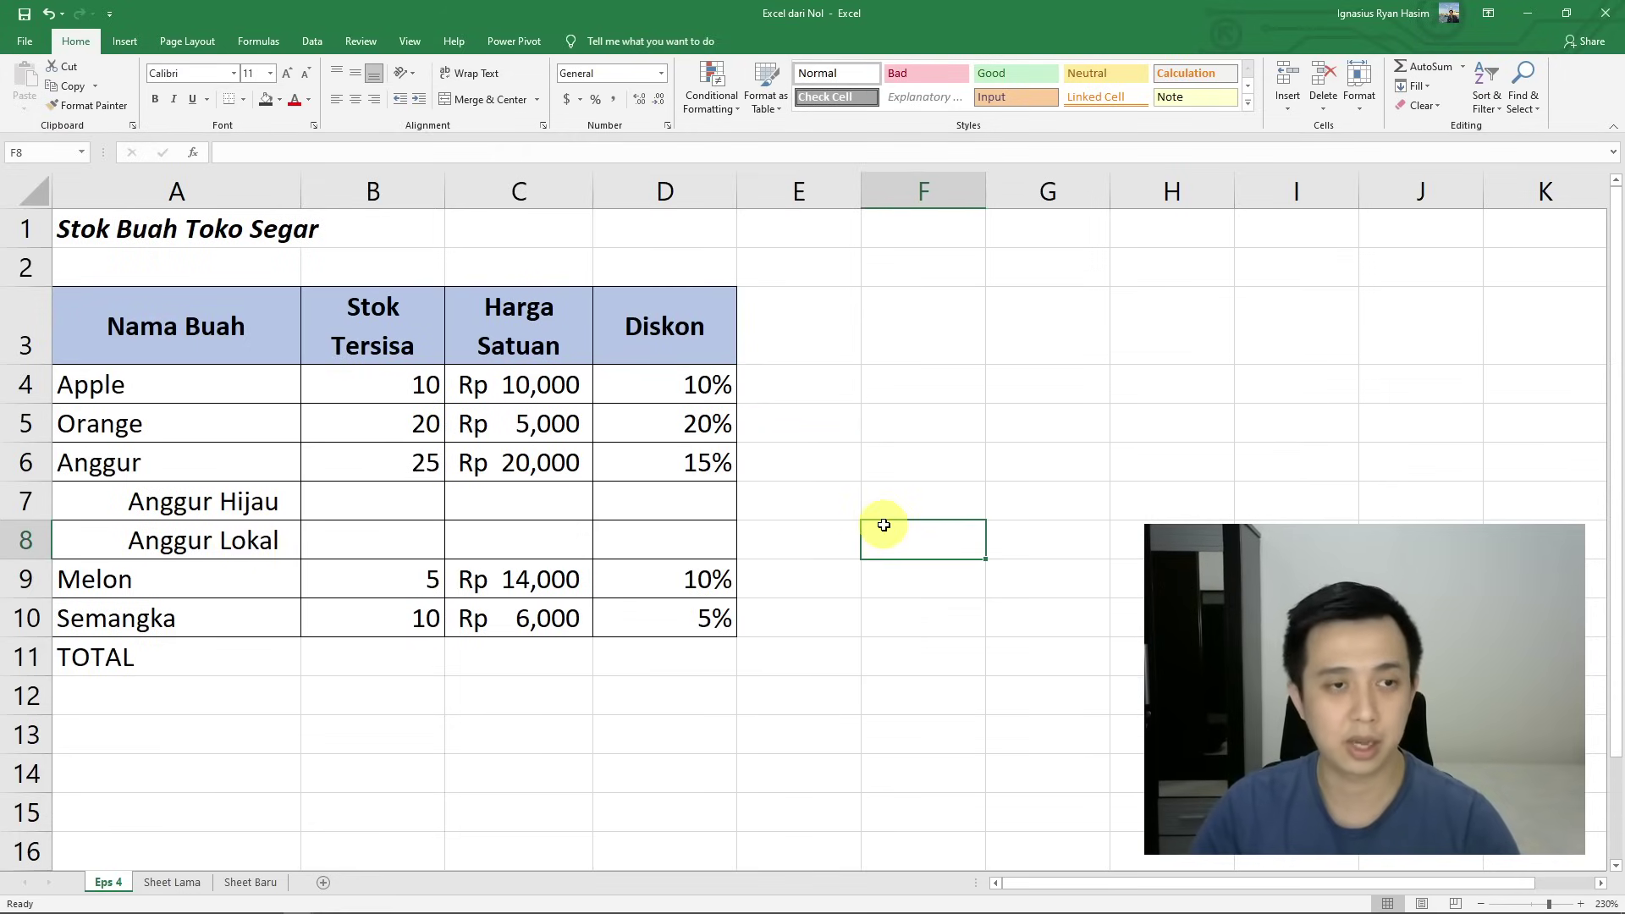